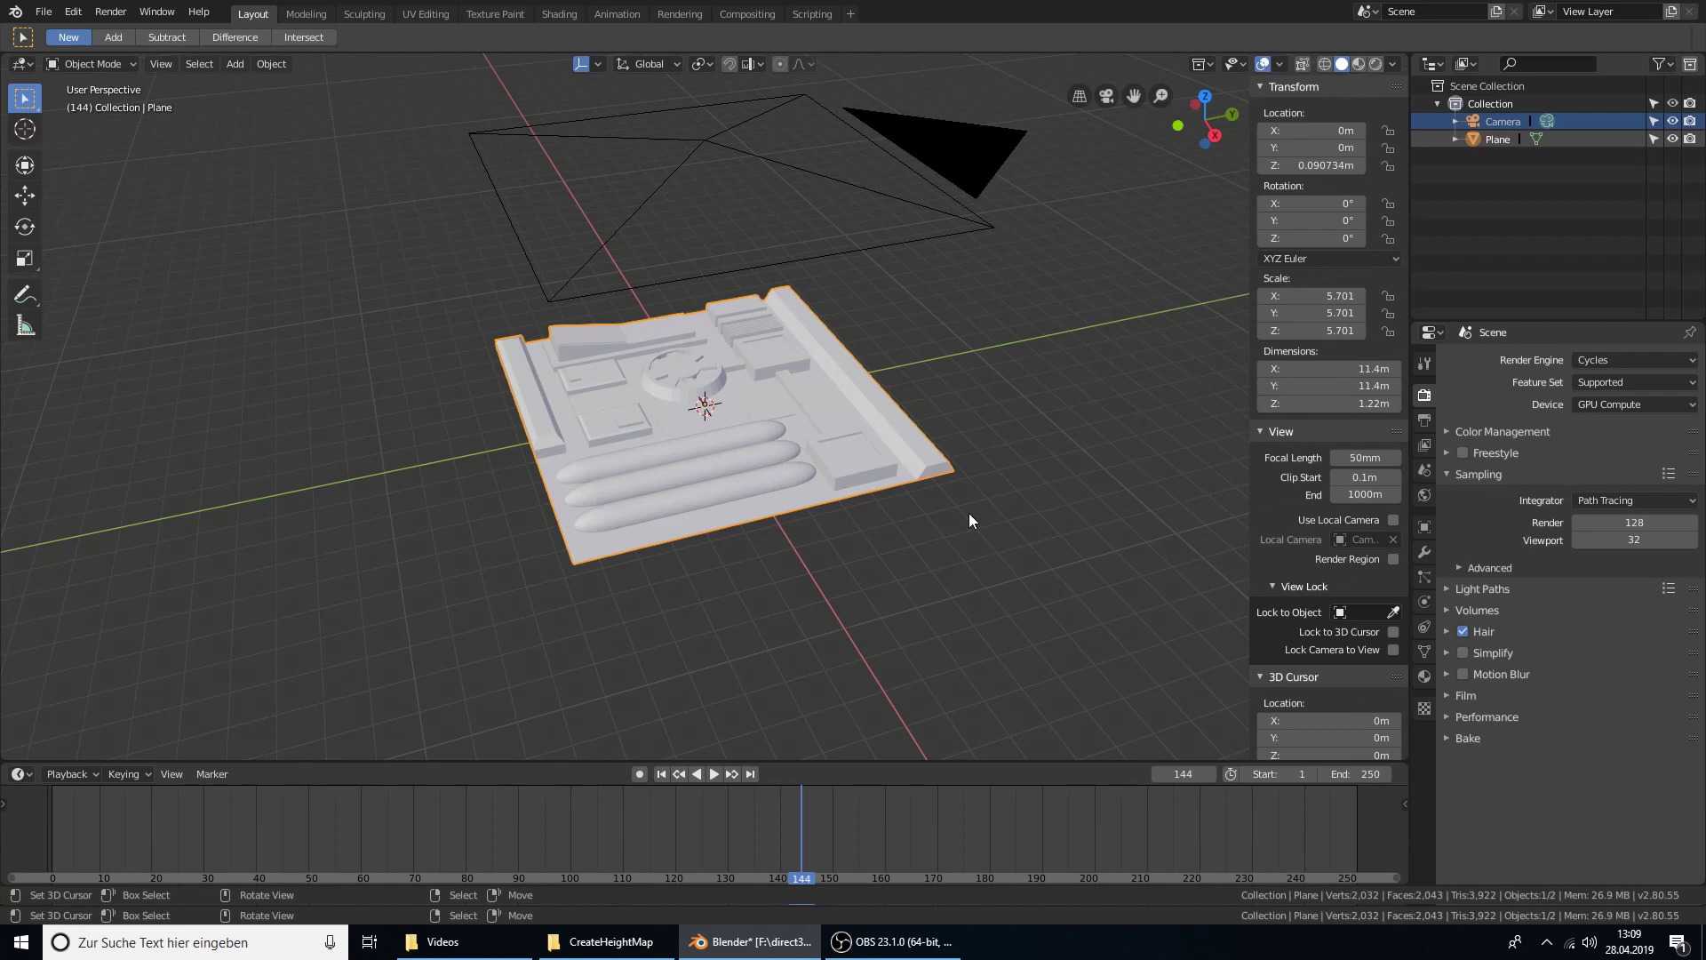
Orbit and zoom to a top-down view of the plane
{"action": "mouse_move", "coordinate": [786, 451]}
{"action": "middle_mouse_down"}
{"action": "mouse_move", "coordinate": [1011, 520]}
{"action": "mouse_move", "coordinate": [919, 530]}
{"action": "mouse_move", "coordinate": [835, 467]}
{"action": "mouse_move", "coordinate": [878, 450]}
{"action": "mouse_move", "coordinate": [681, 419]}
{"action": "middle_mouse_up"}
{"action": "scroll", "coordinate": [842, 446], "scroll_direction": "up", "scroll_amount": 2}
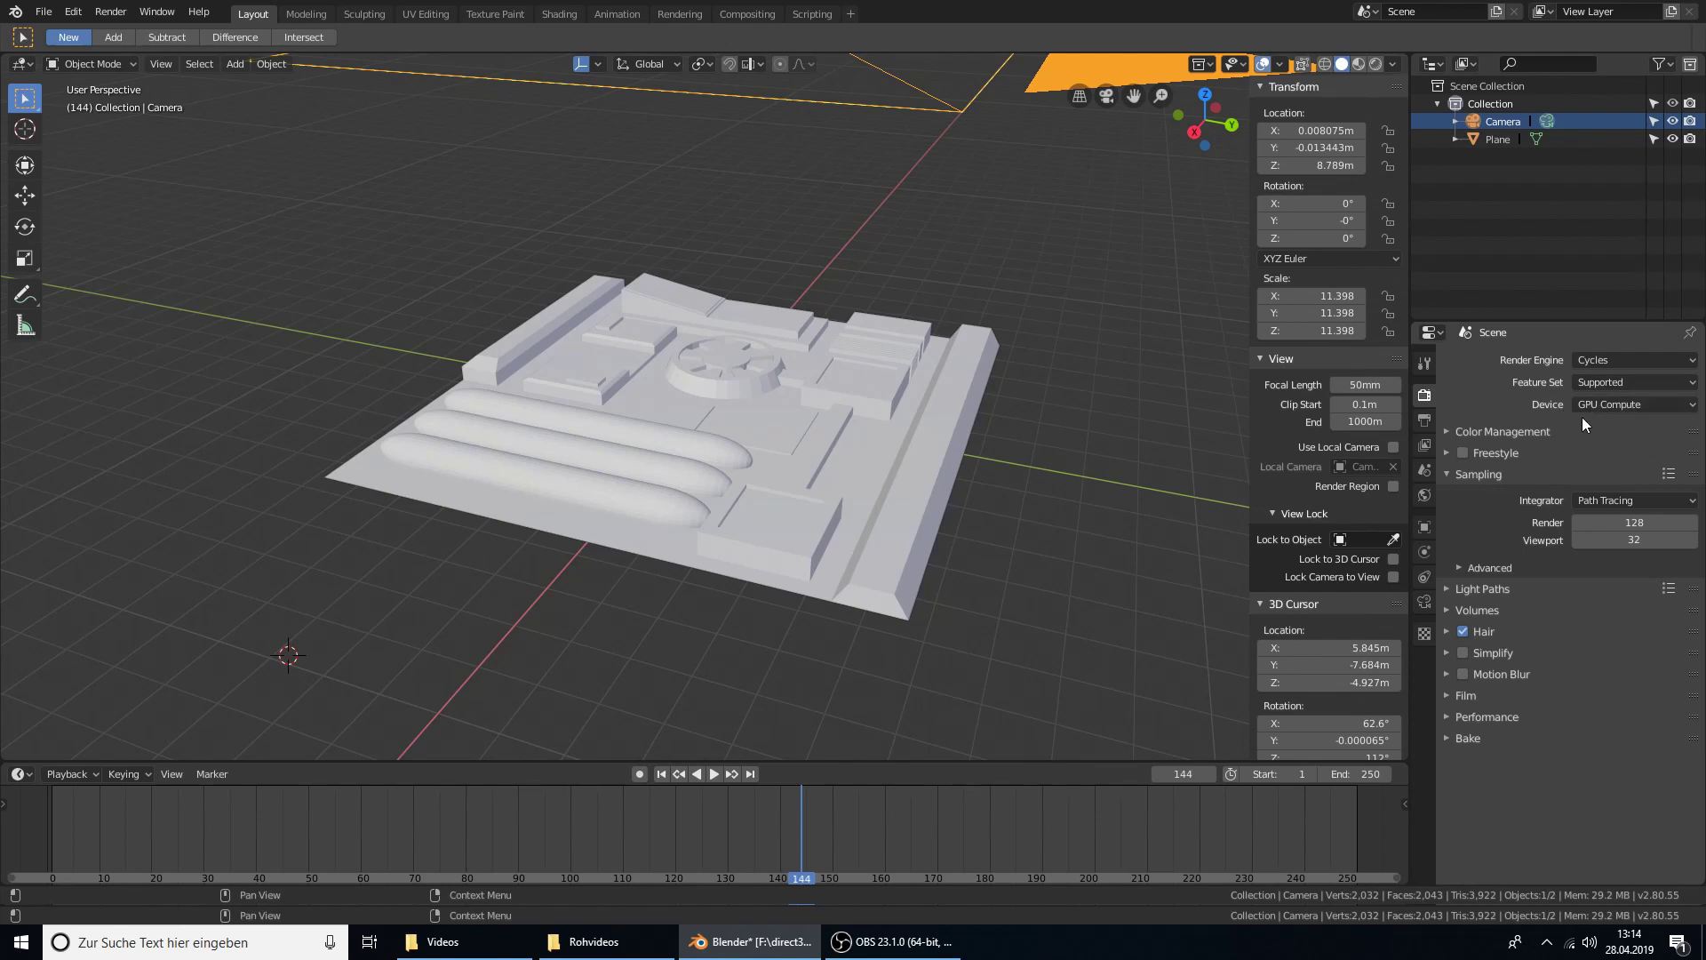
Bring up the camera's Lens settings and its projection Type choices to pick Orthographic
{"action": "left_click", "coordinate": [1425, 495]}
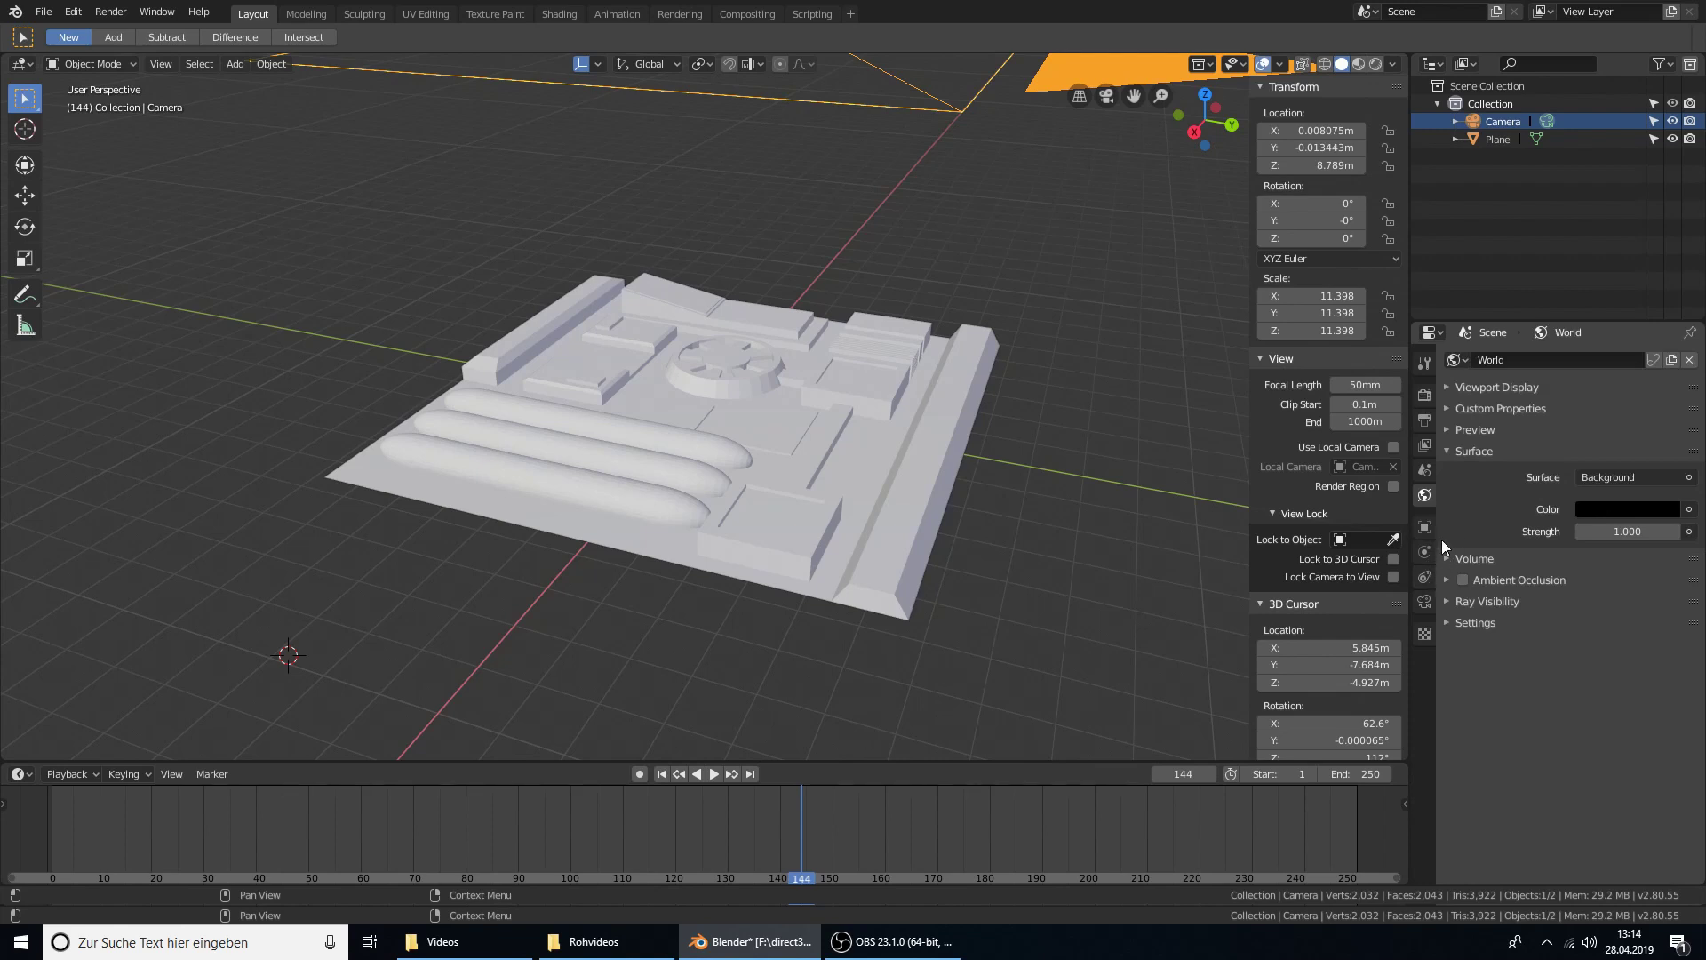
{"action": "left_click", "coordinate": [1425, 602]}
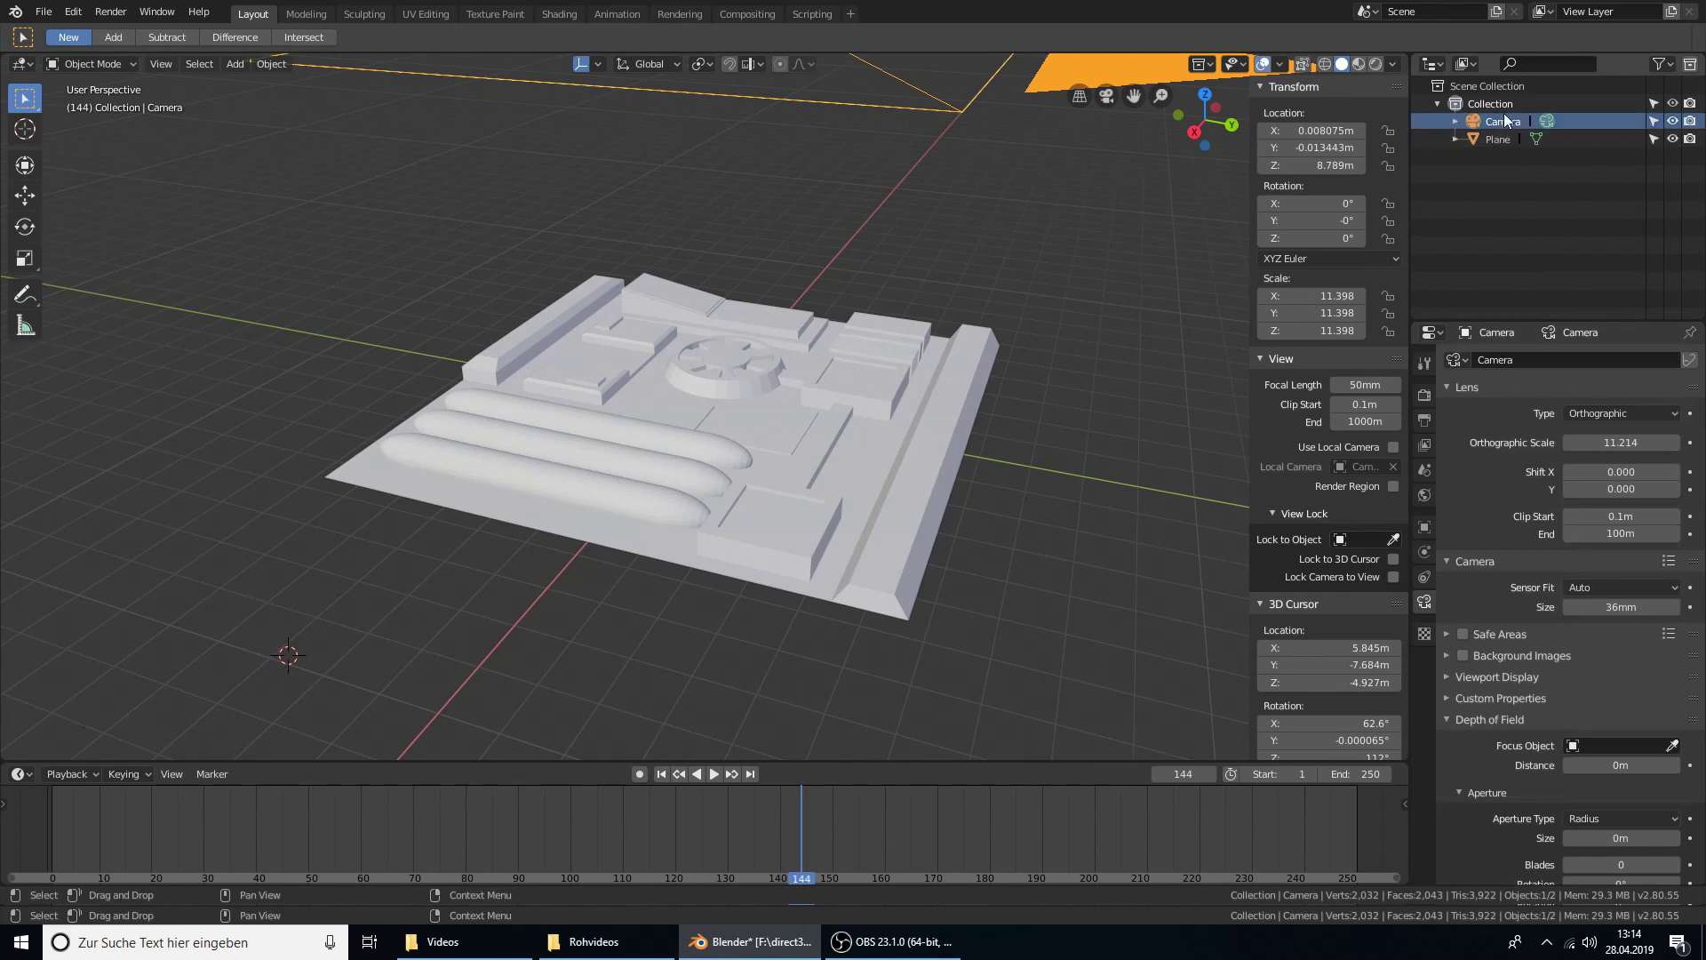
{"action": "left_click", "coordinate": [1671, 416]}
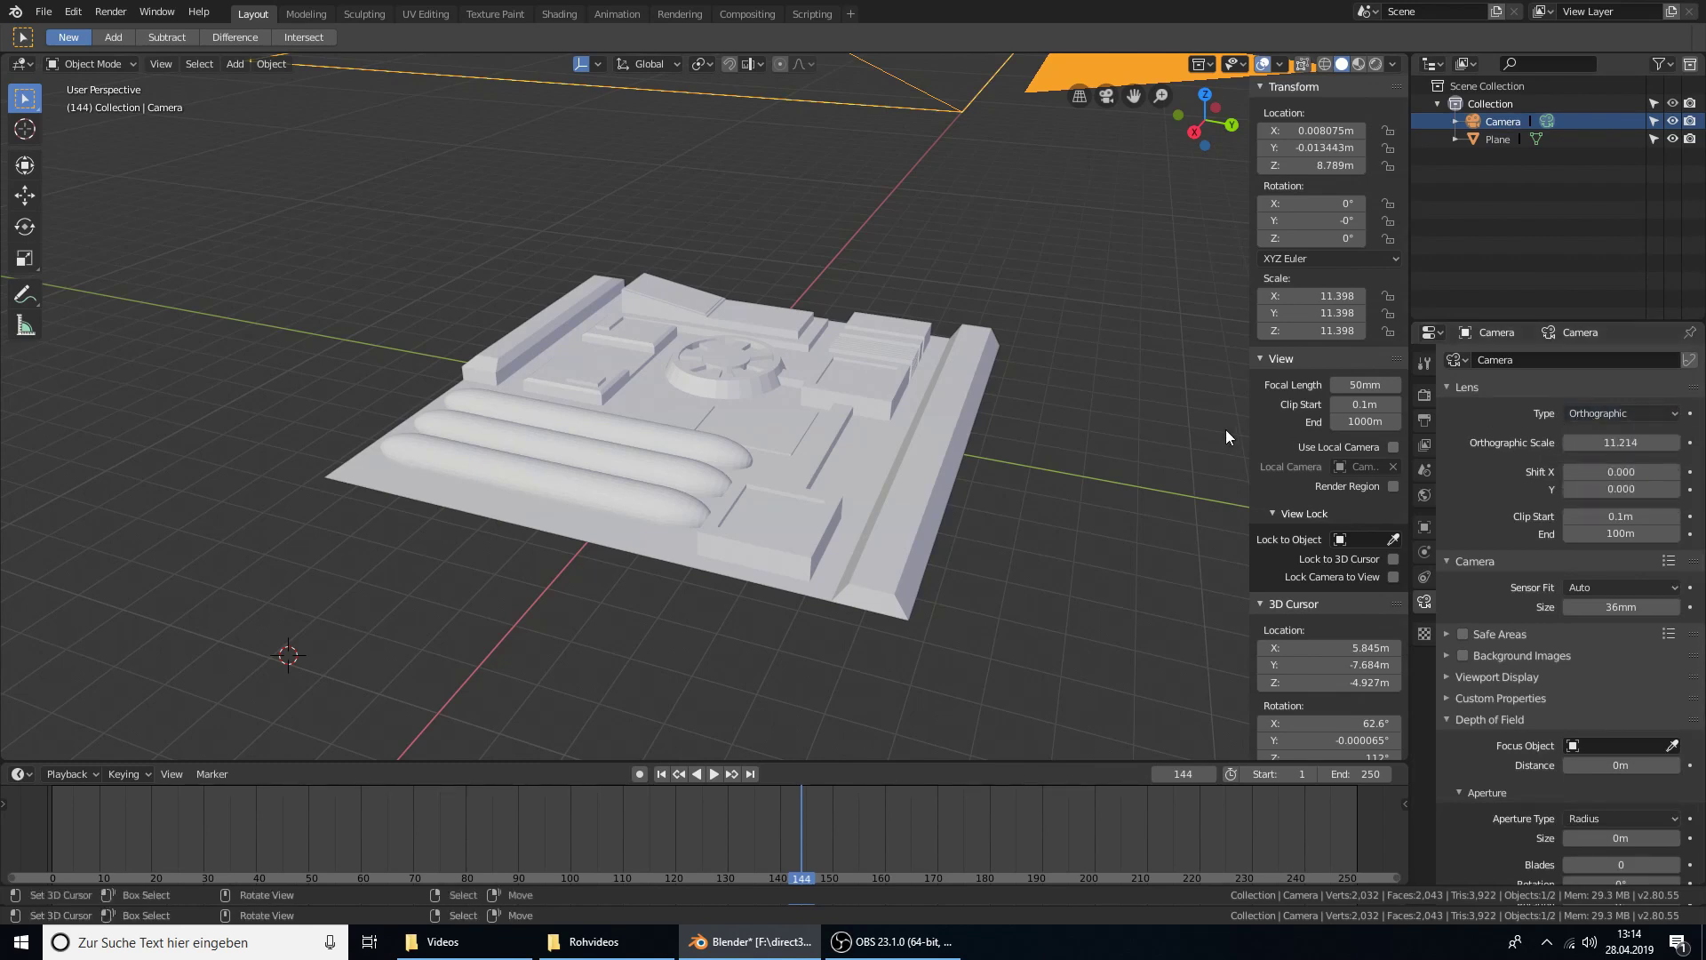
View through the camera, set Orthographic Scale to 11.414, and review Render and Output settings
{"action": "key", "text": "KP_0"}
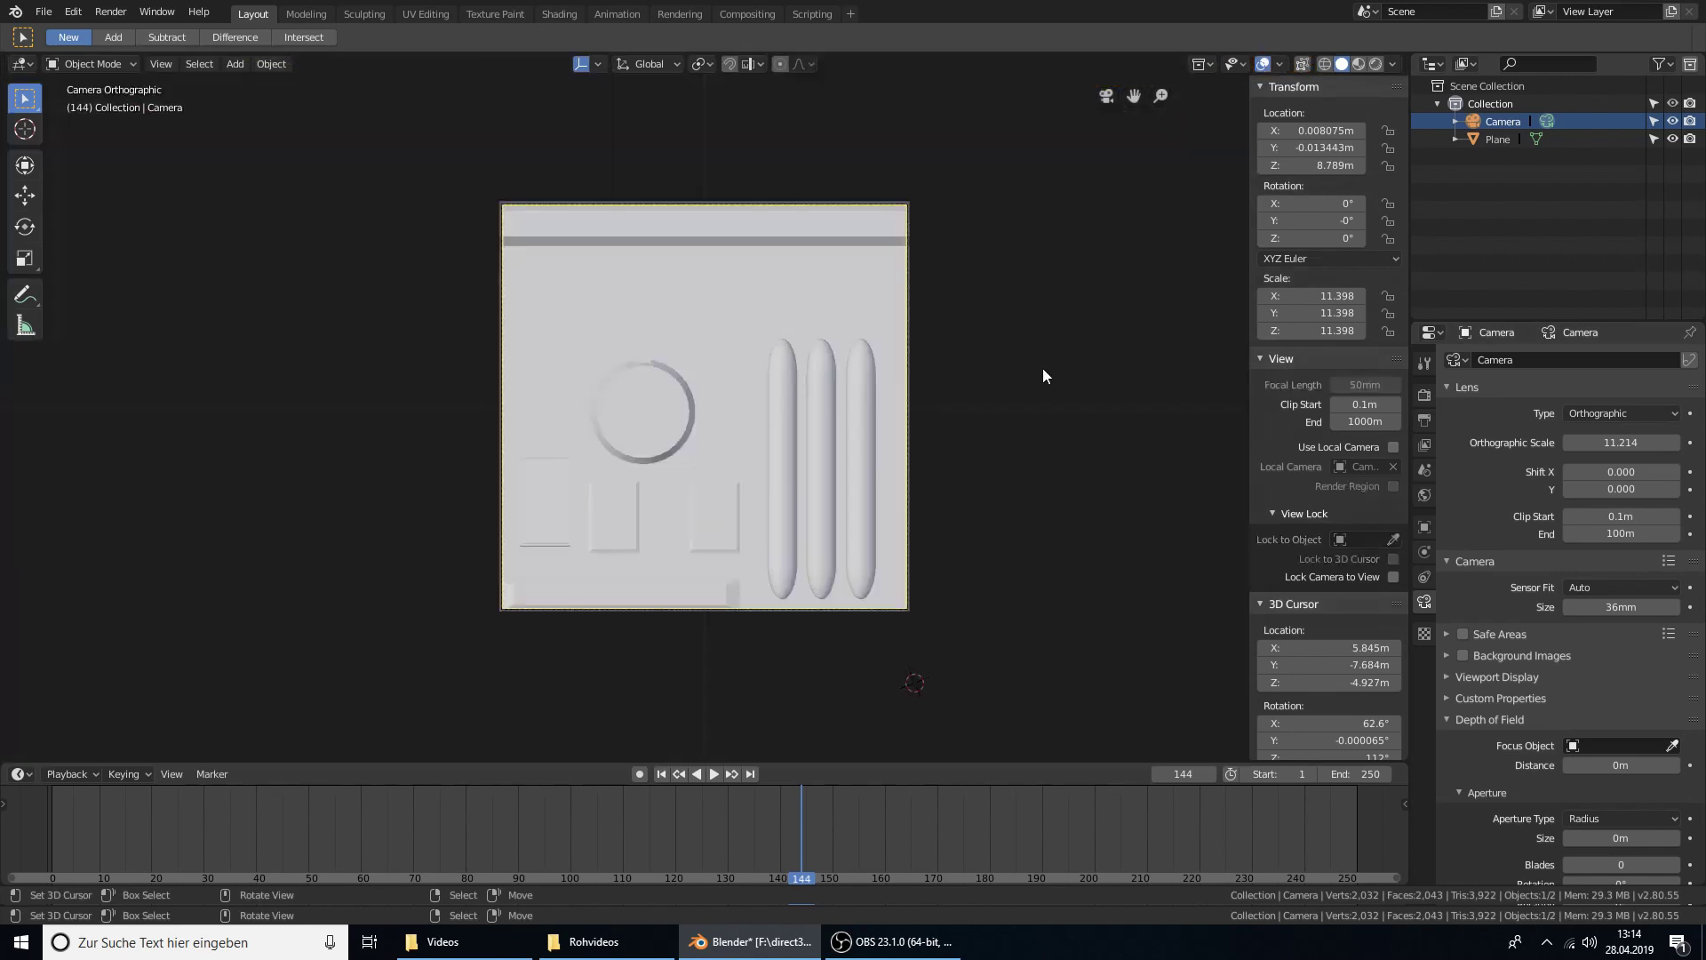
{"action": "scroll", "coordinate": [891, 368], "scroll_direction": "up", "scroll_amount": 1}
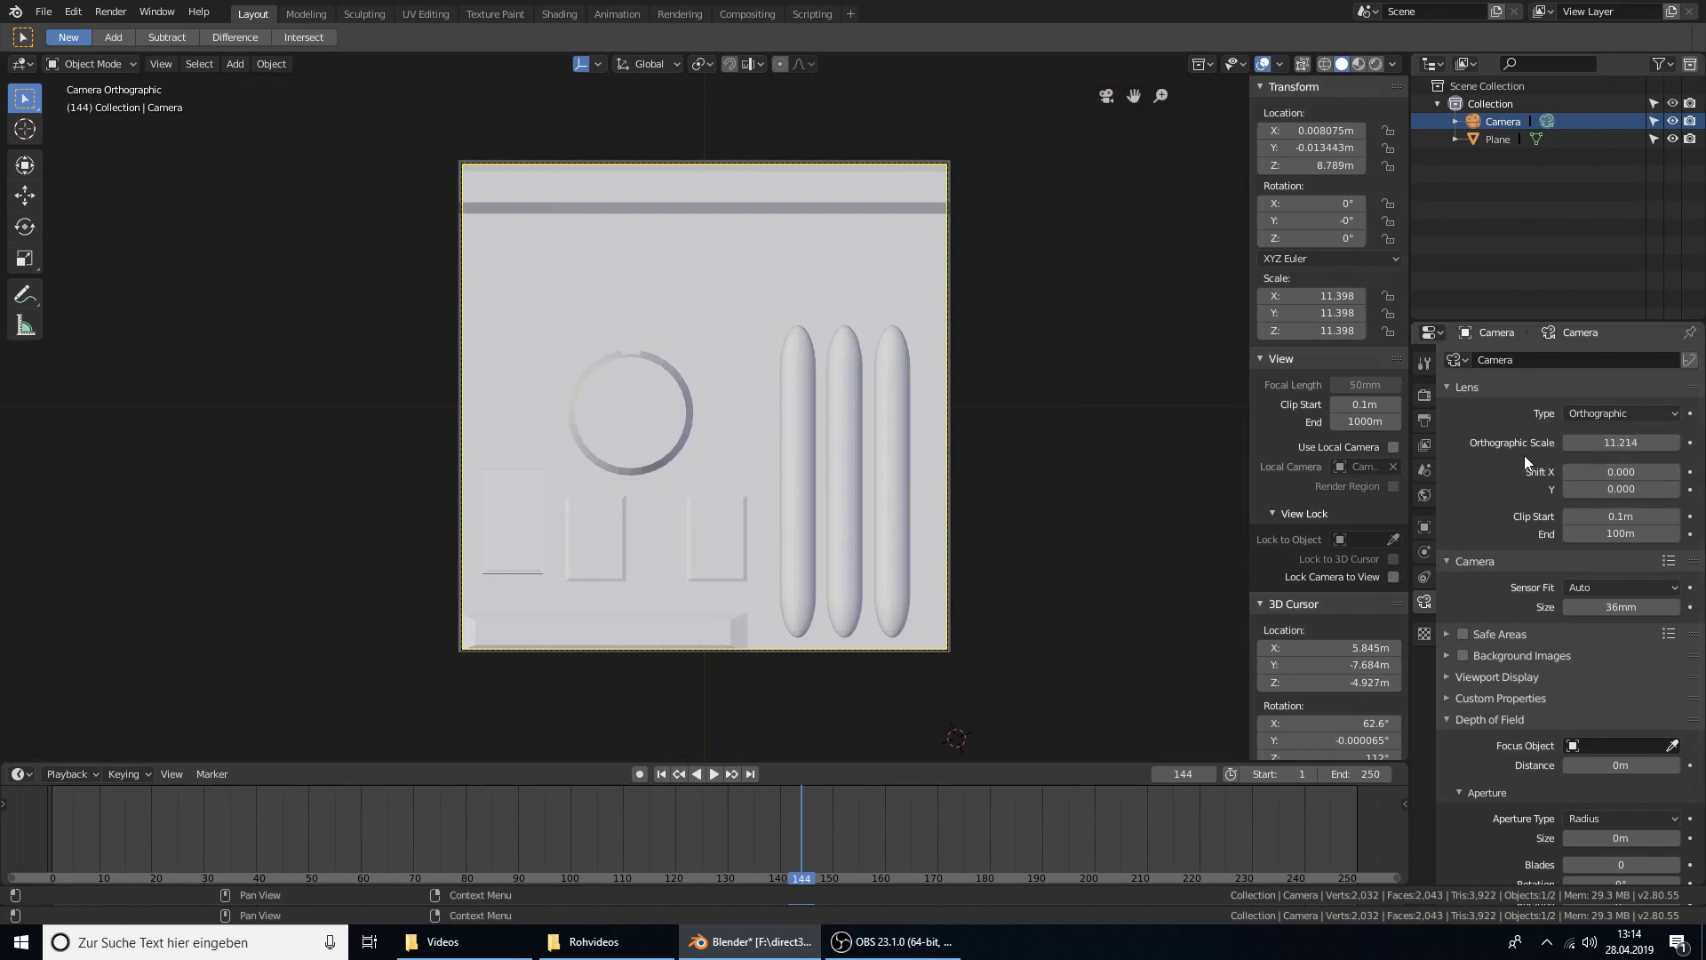
{"action": "mouse_move", "coordinate": [1590, 443]}
{"action": "left_mouse_down"}
{"action": "mouse_move", "coordinate": [1635, 443]}
{"action": "mouse_move", "coordinate": [1546, 442]}
{"action": "left_mouse_up"}
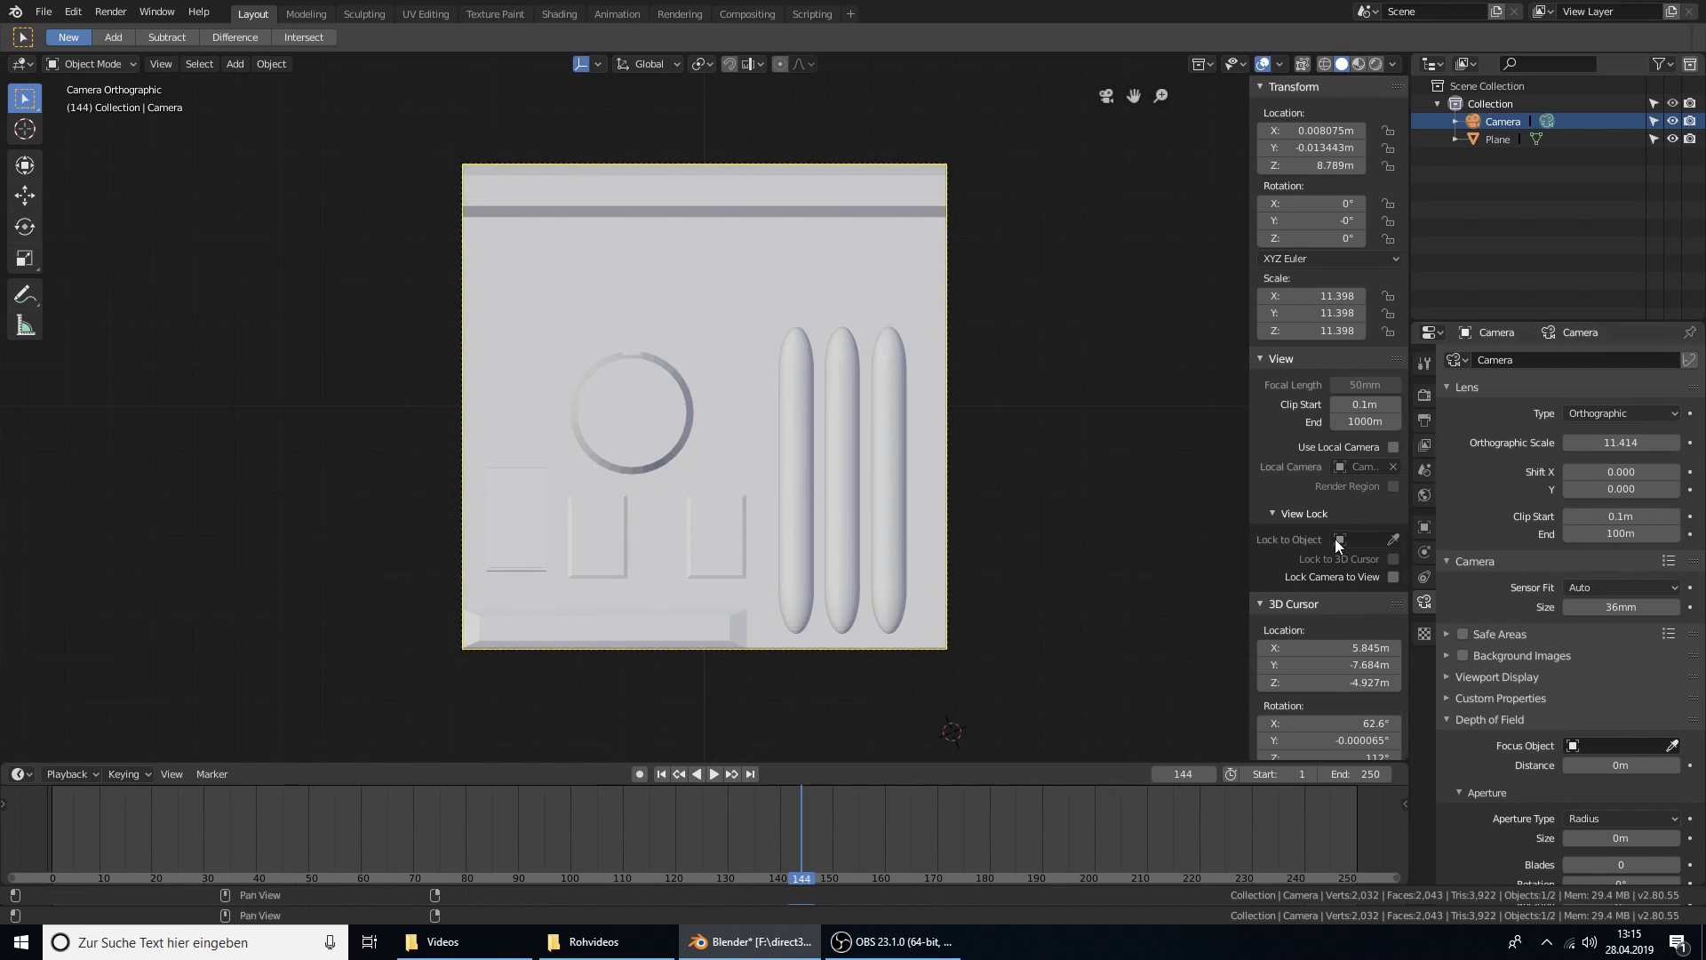
{"action": "left_click", "coordinate": [1423, 396]}
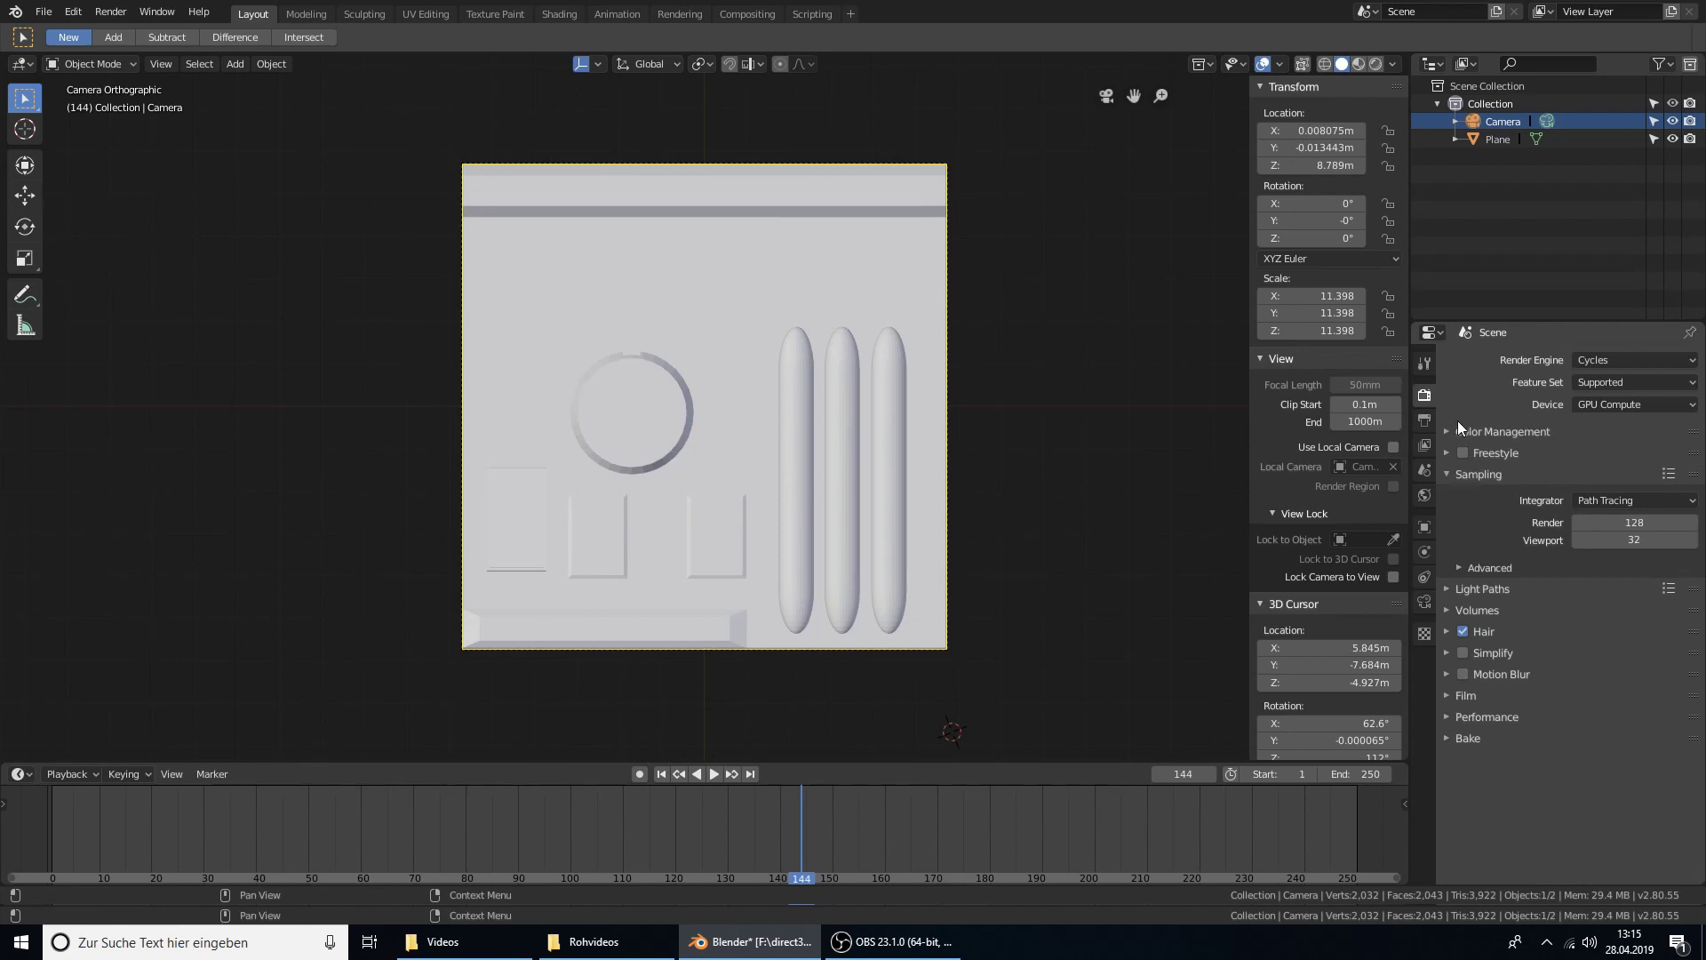
{"action": "left_click", "coordinate": [1425, 420]}
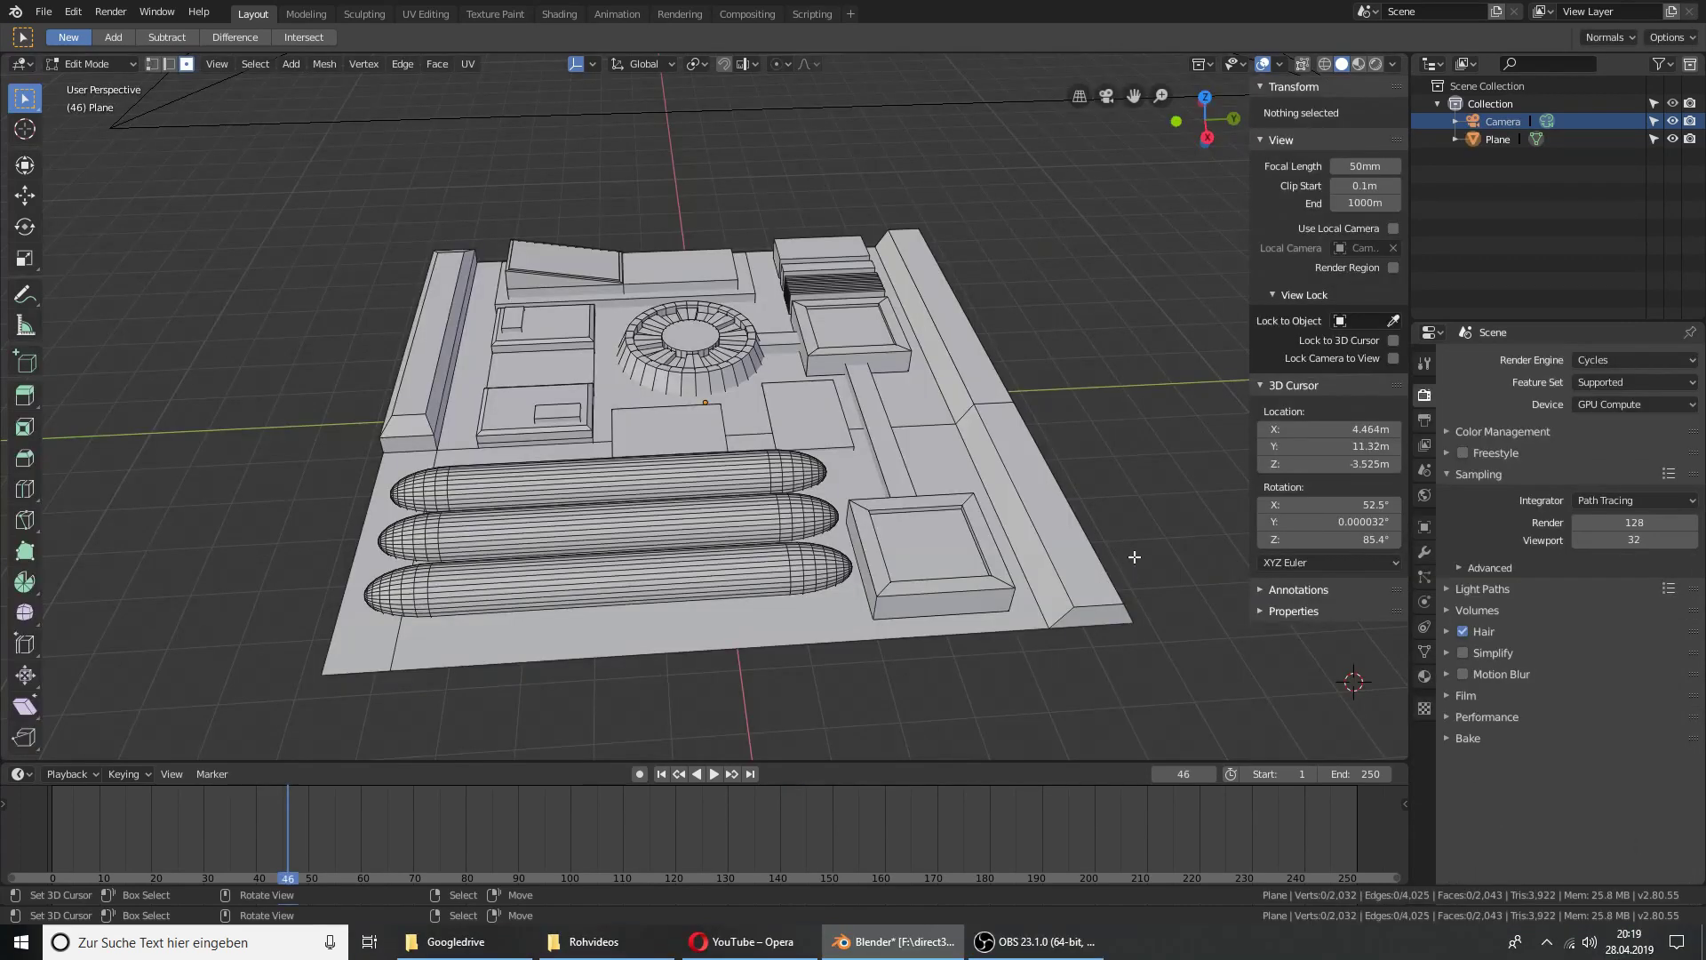
Inspect the panel mesh in Edit Mode, selecting the upper-left box's inner face
{"action": "middle_click_drag", "start_coordinate": [1078, 415], "coordinate": [993, 399]}
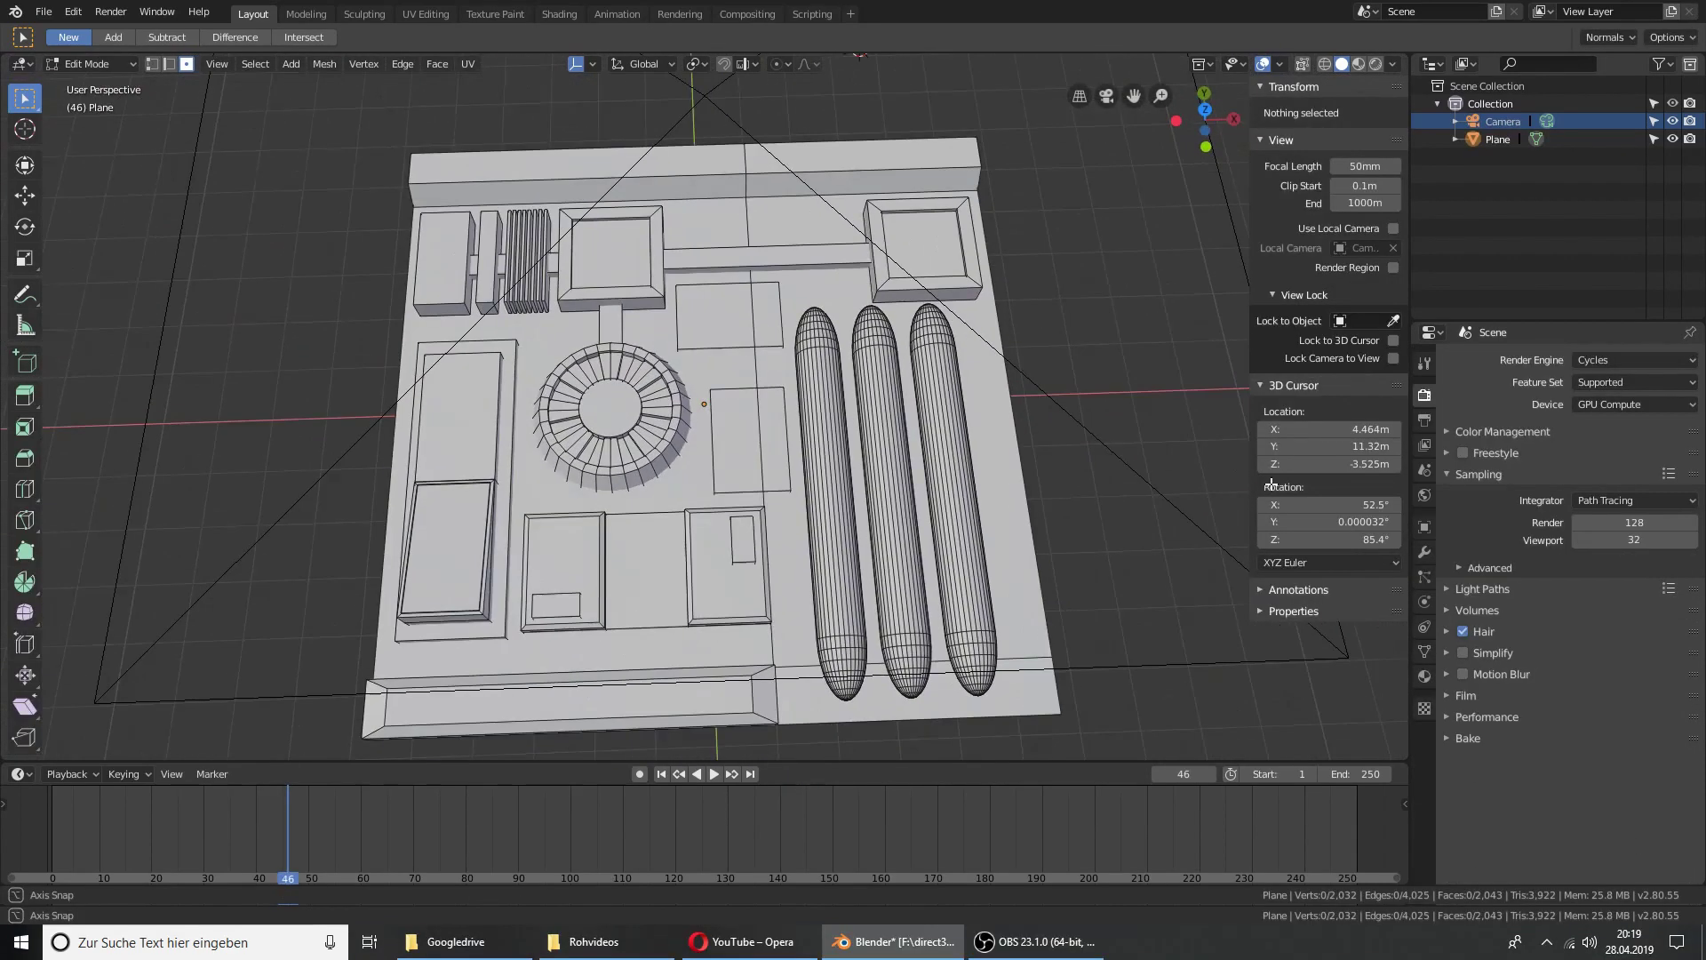
{"action": "scroll", "coordinate": [992, 399], "scroll_direction": "up", "scroll_amount": 1}
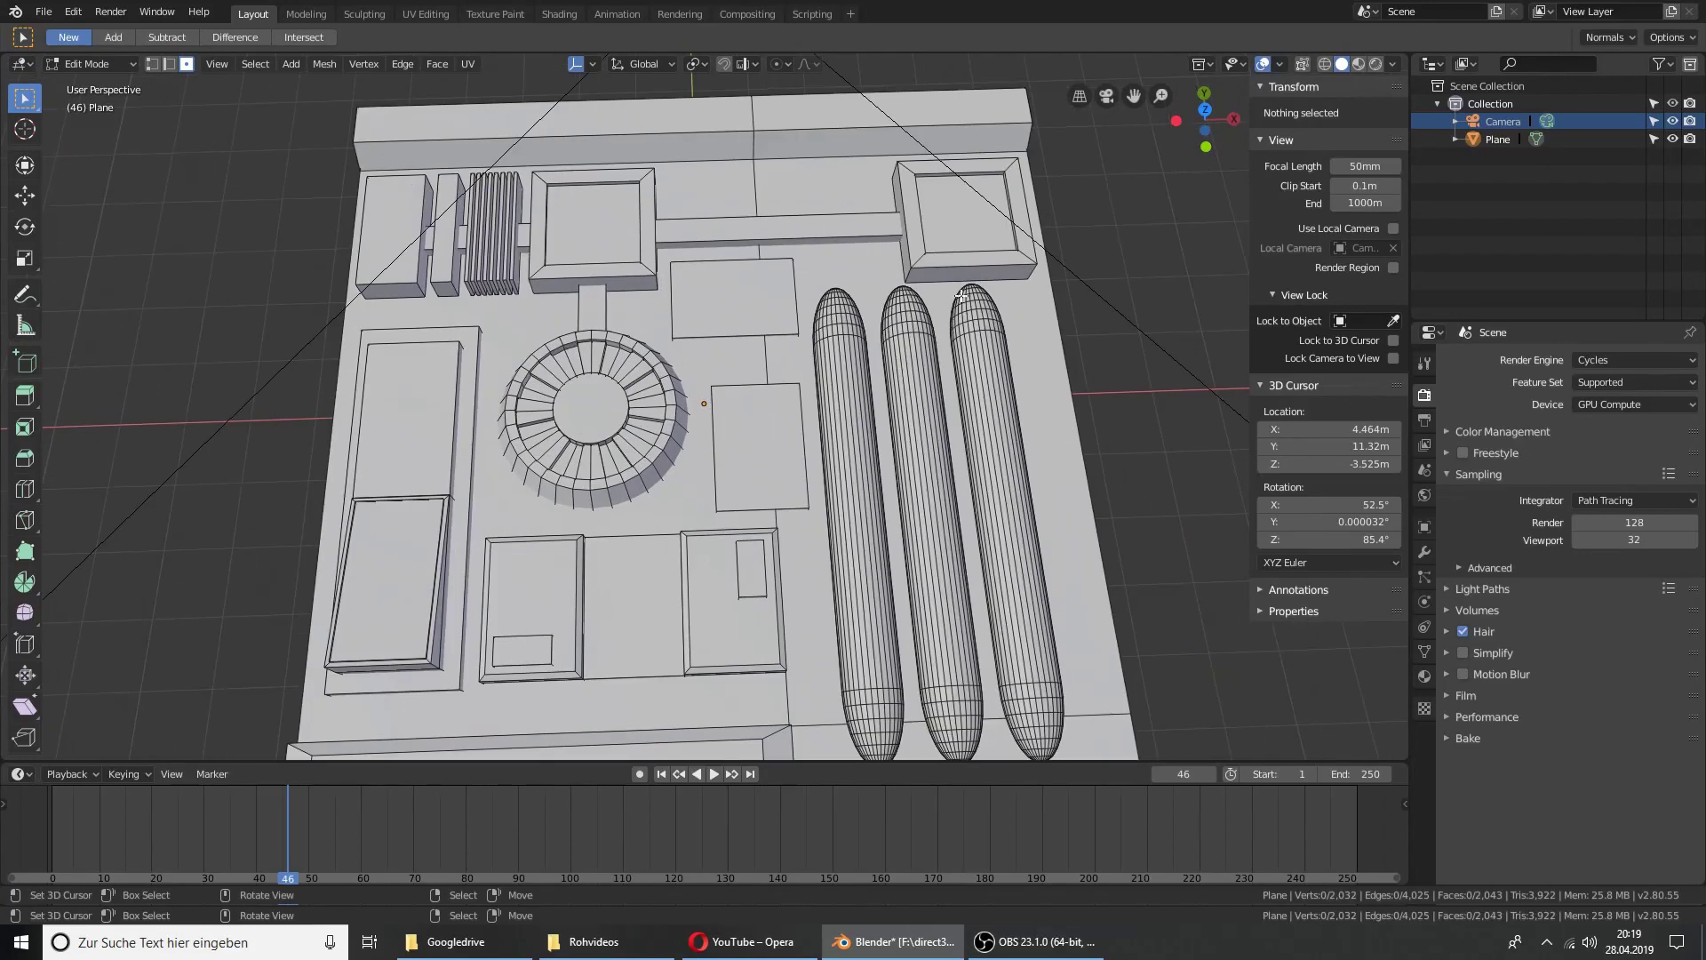
{"action": "left_click", "coordinate": [964, 220]}
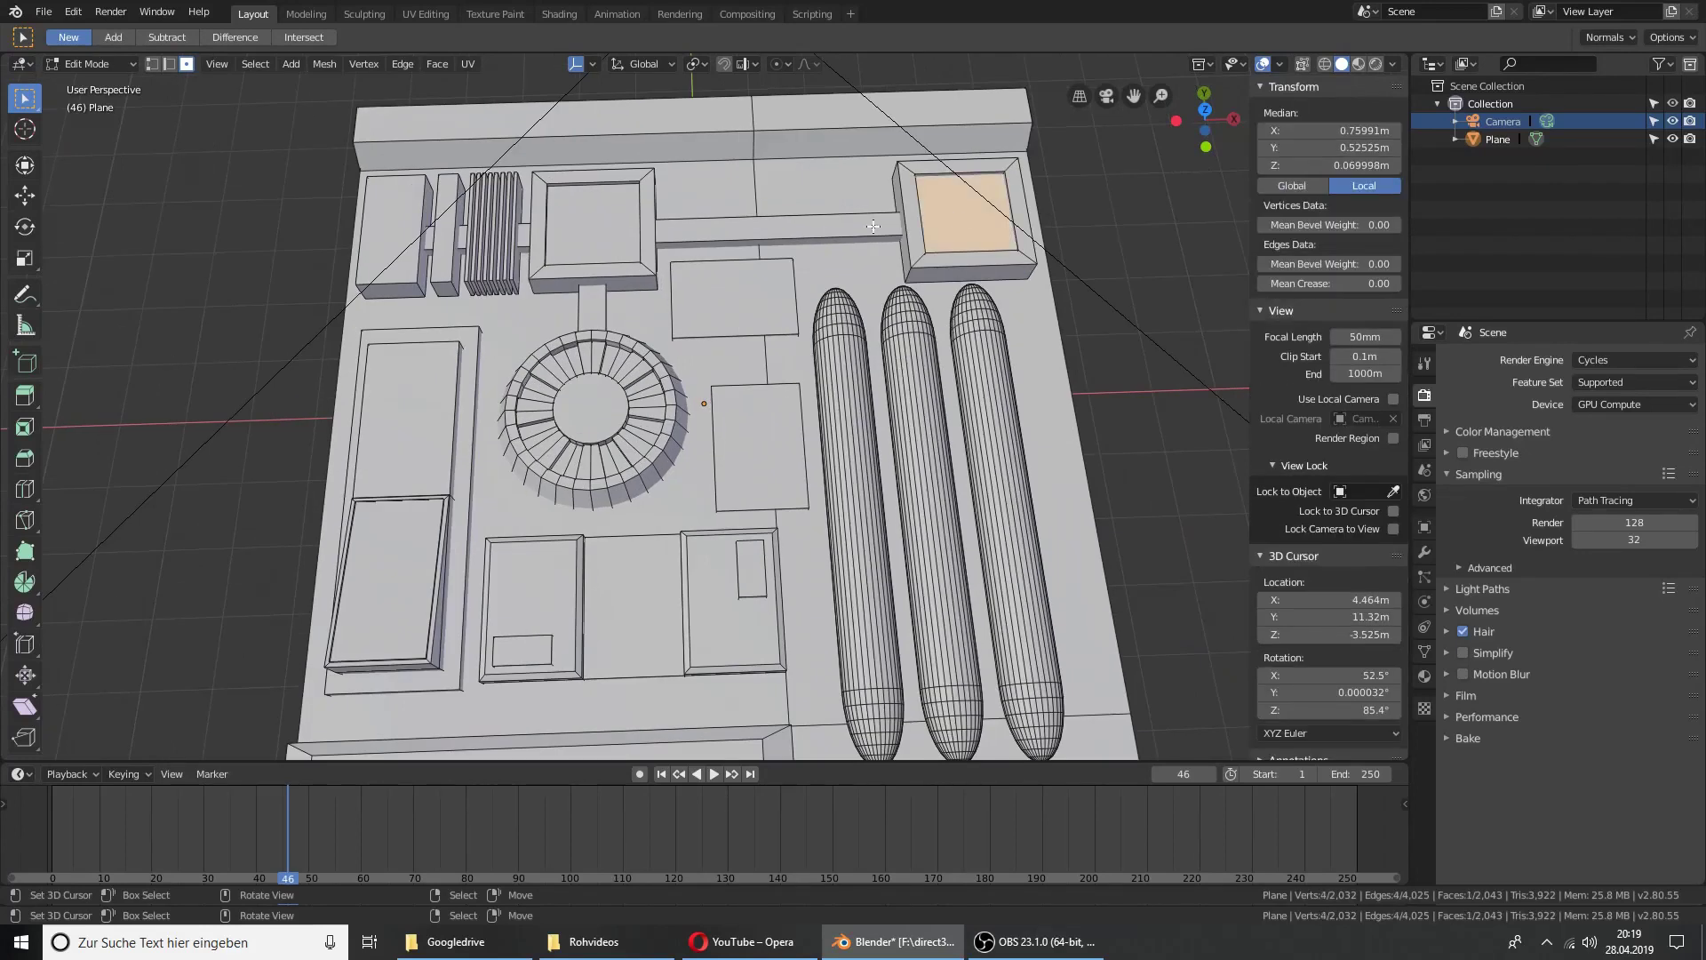
{"action": "left_click", "coordinate": [595, 230]}
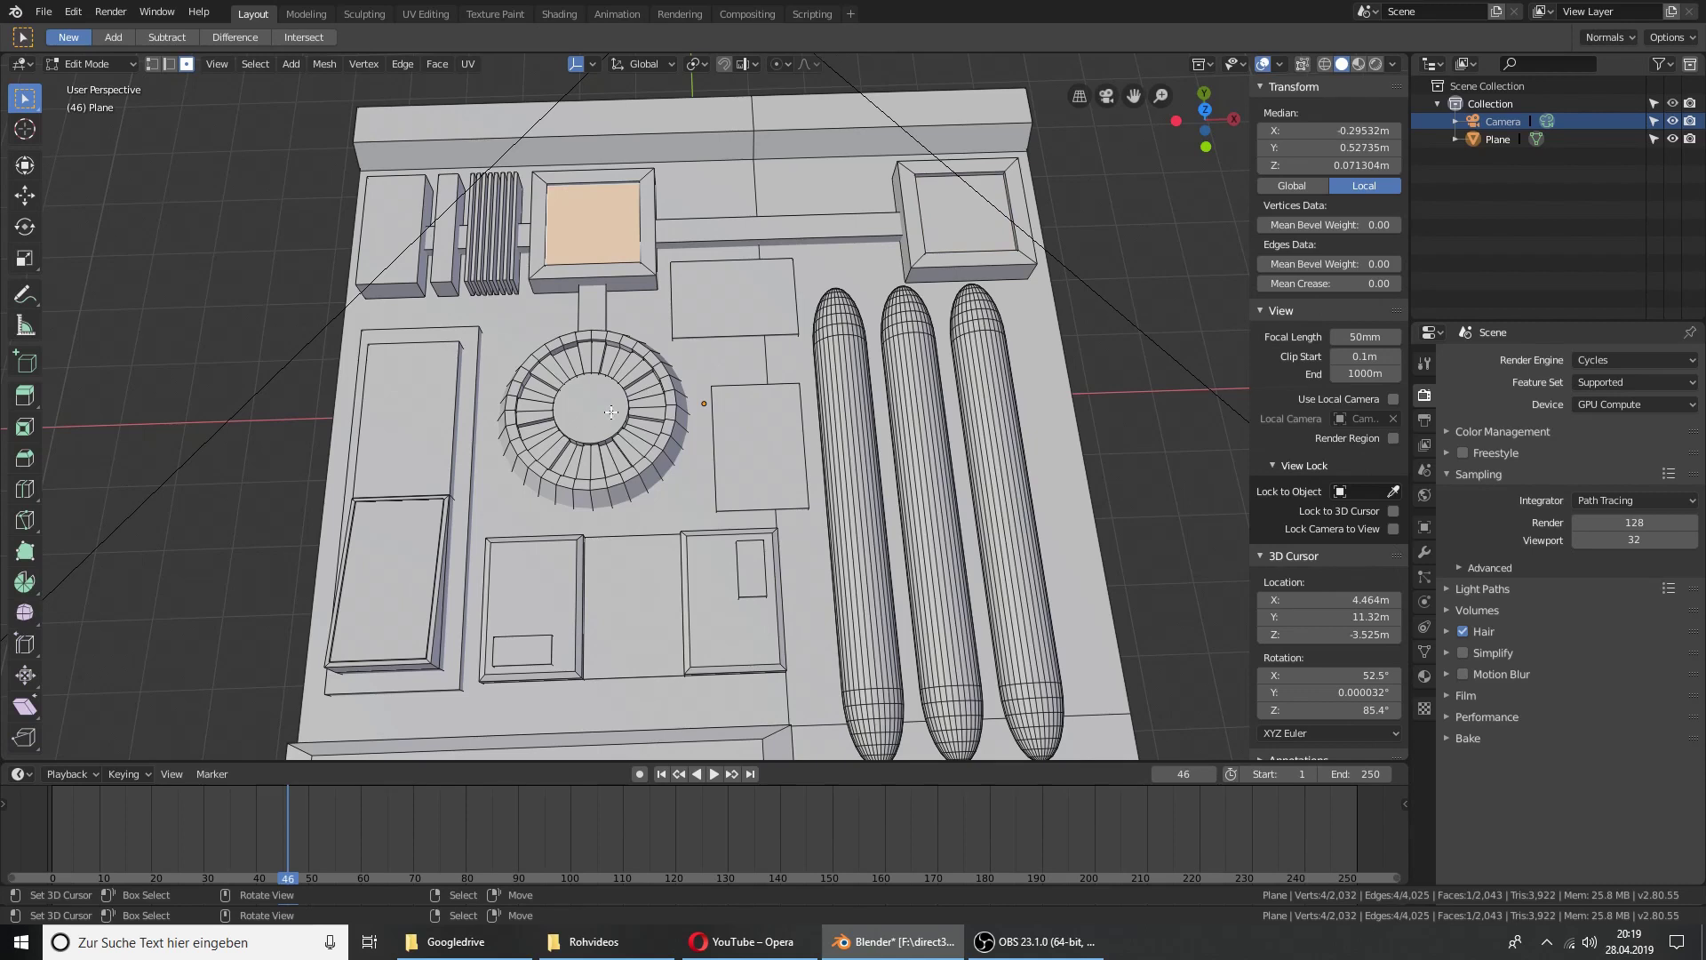
{"action": "mouse_move", "coordinate": [788, 487]}
{"action": "middle_mouse_down"}
{"action": "mouse_move", "coordinate": [658, 395]}
{"action": "mouse_move", "coordinate": [917, 473]}
{"action": "mouse_move", "coordinate": [874, 377]}
{"action": "middle_mouse_up"}
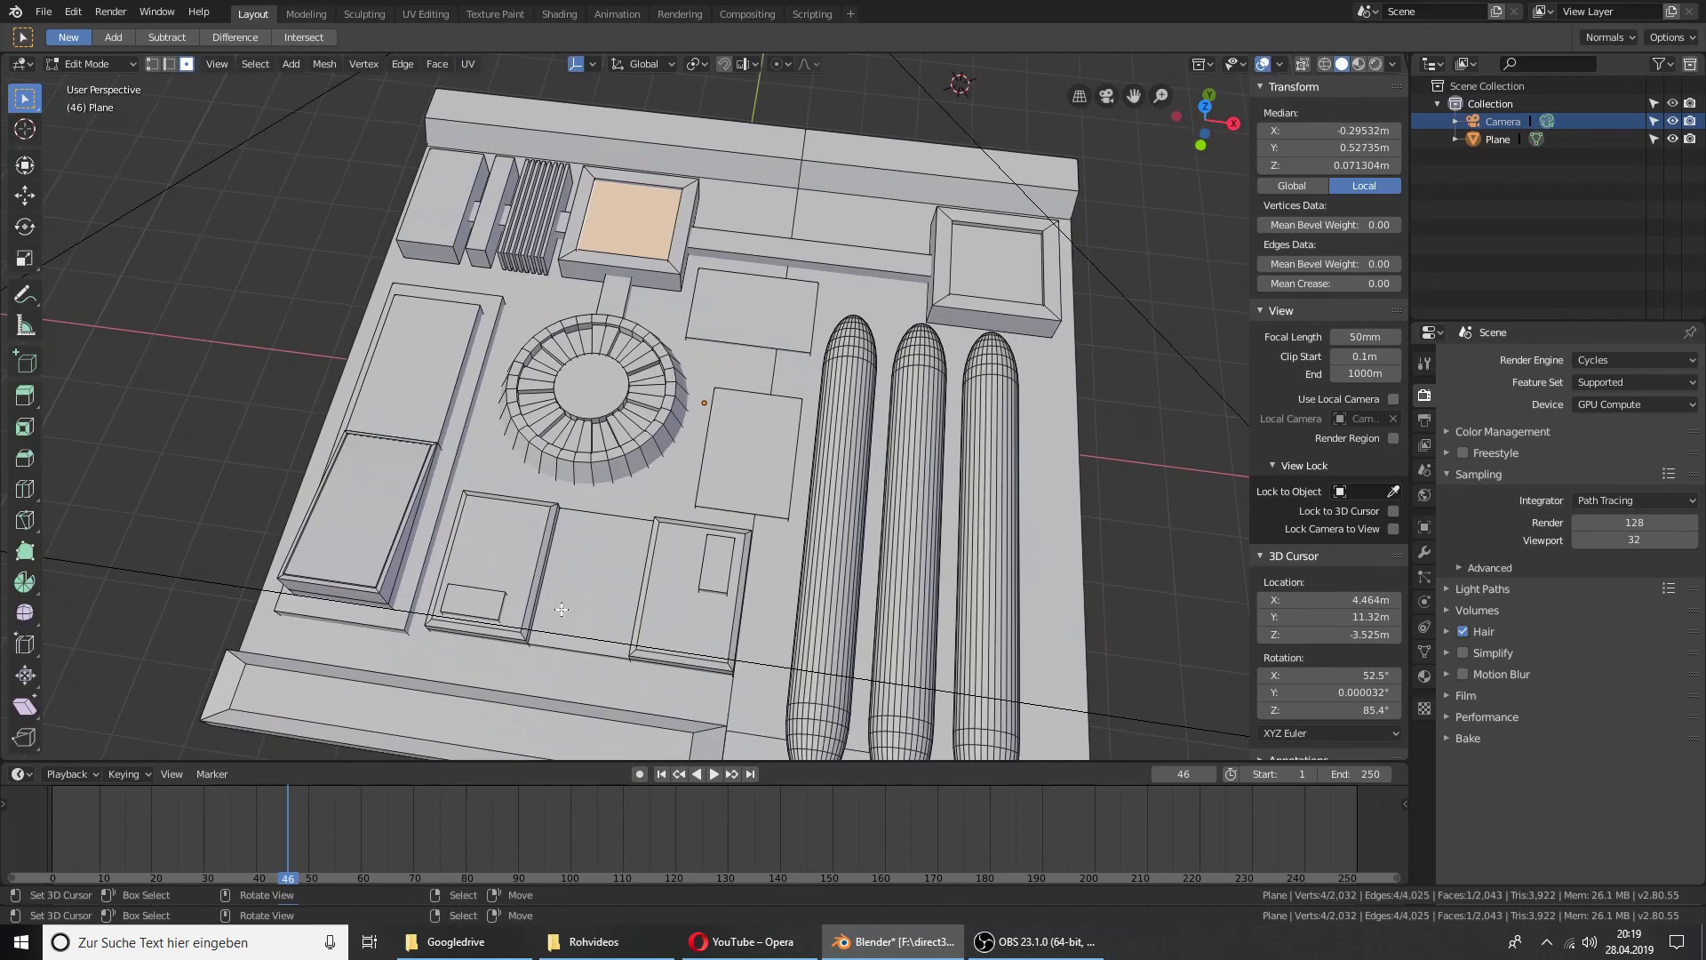
{"action": "middle_click_drag", "start_coordinate": [399, 353], "coordinate": [839, 505]}
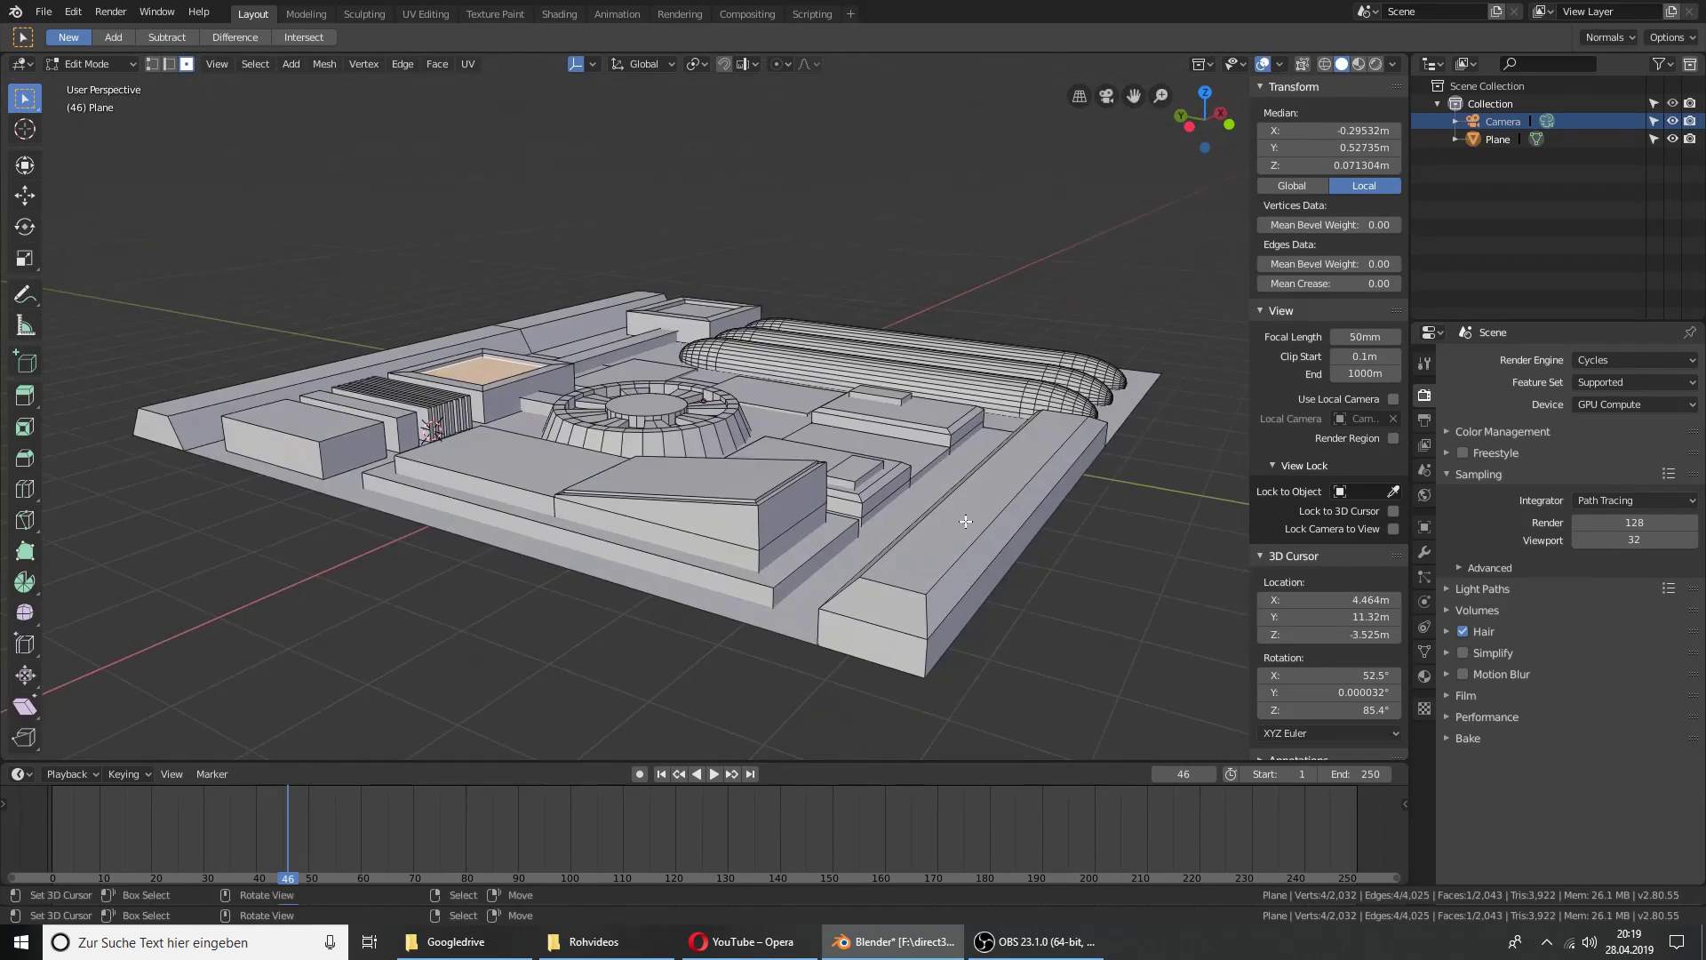
{"action": "scroll", "coordinate": [966, 522], "scroll_direction": "up", "scroll_amount": 2}
{"action": "middle_click_drag", "start_coordinate": [965, 521], "coordinate": [819, 621]}
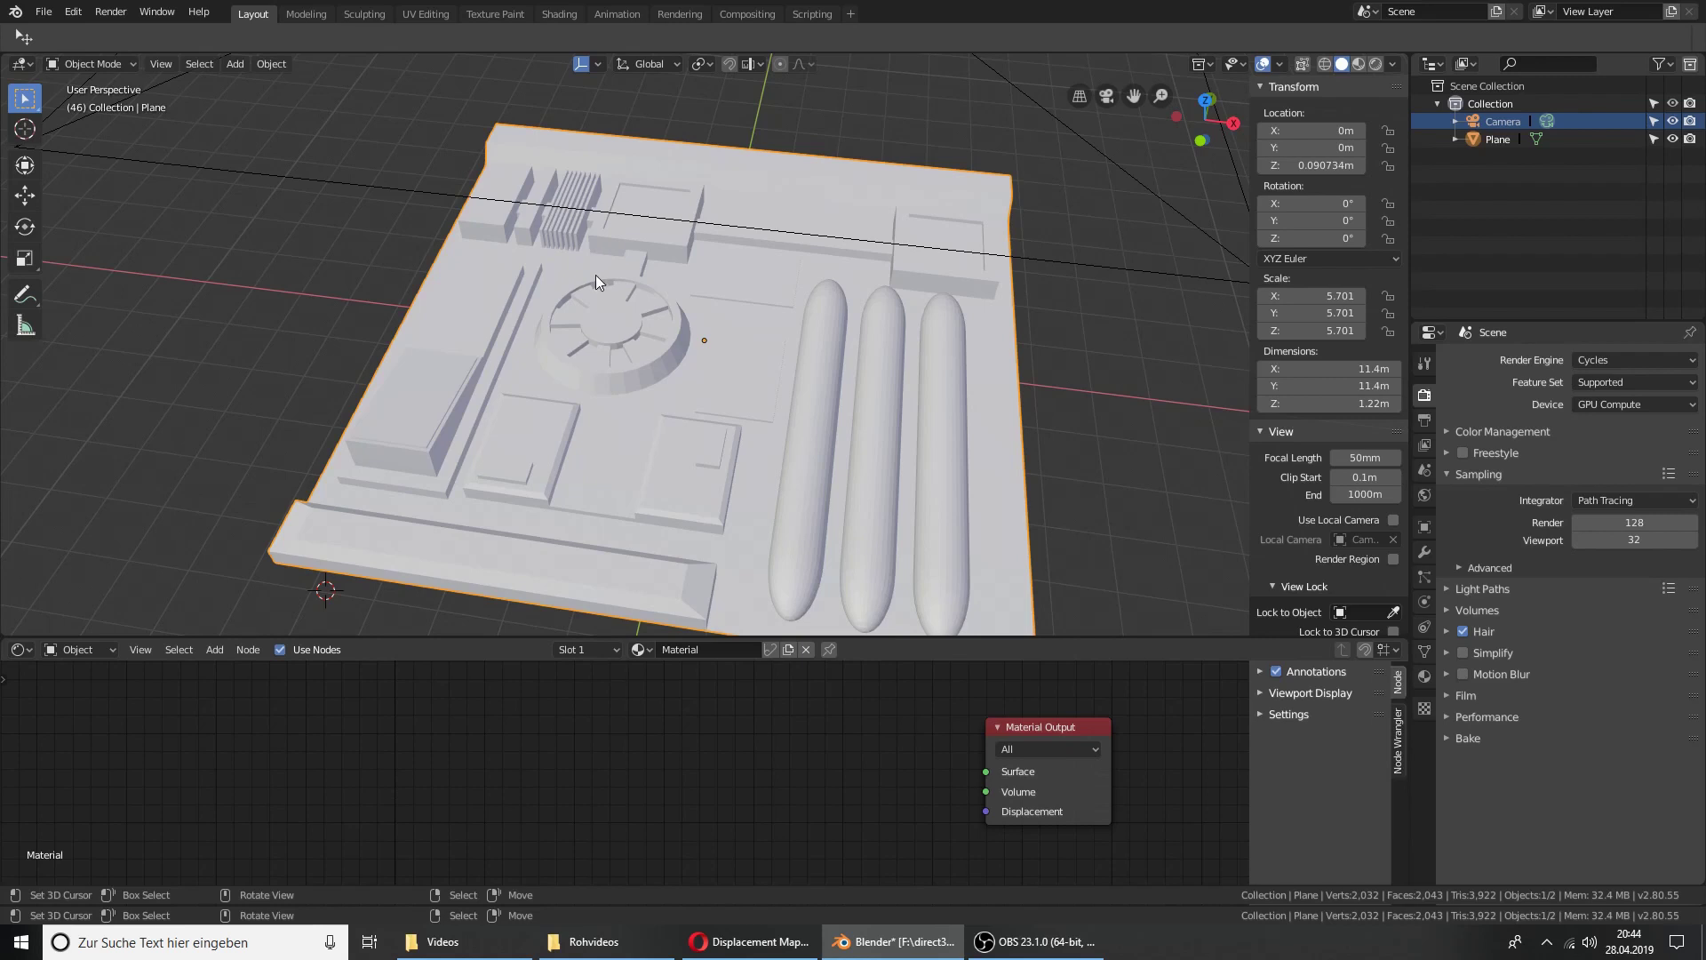
Look through the orthographic camera and add a Camera Data node to the plane's material
{"action": "key", "text": "KP_0"}
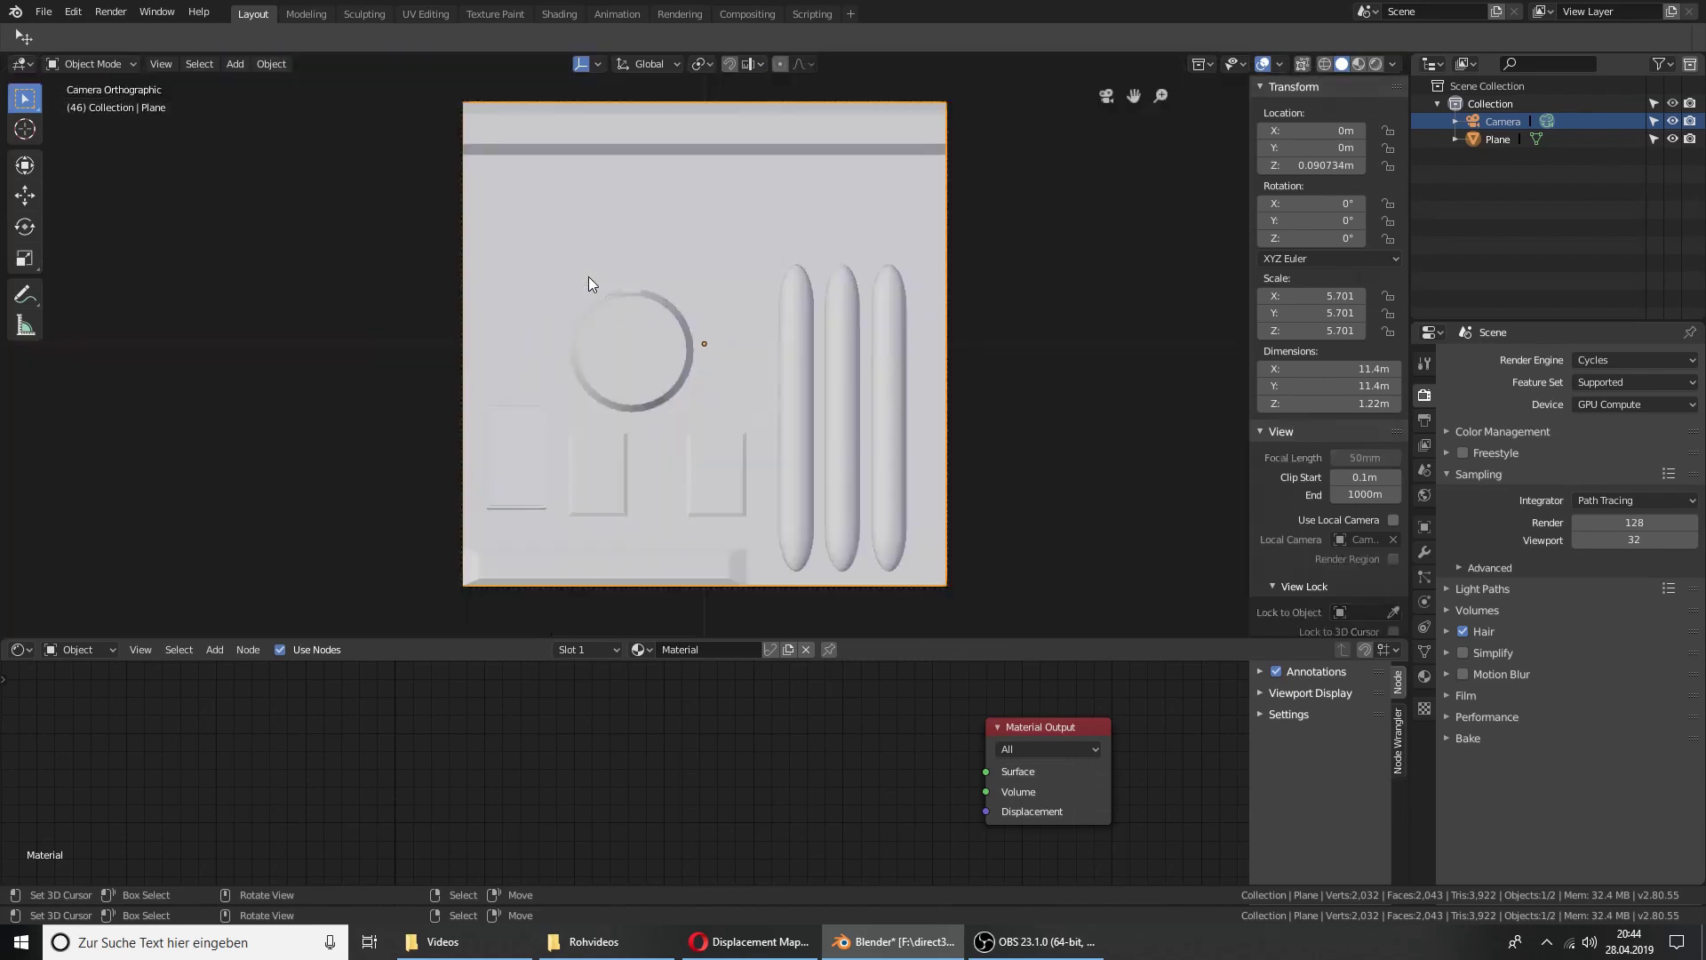
{"action": "scroll", "coordinate": [545, 334], "scroll_direction": "down", "scroll_amount": 2}
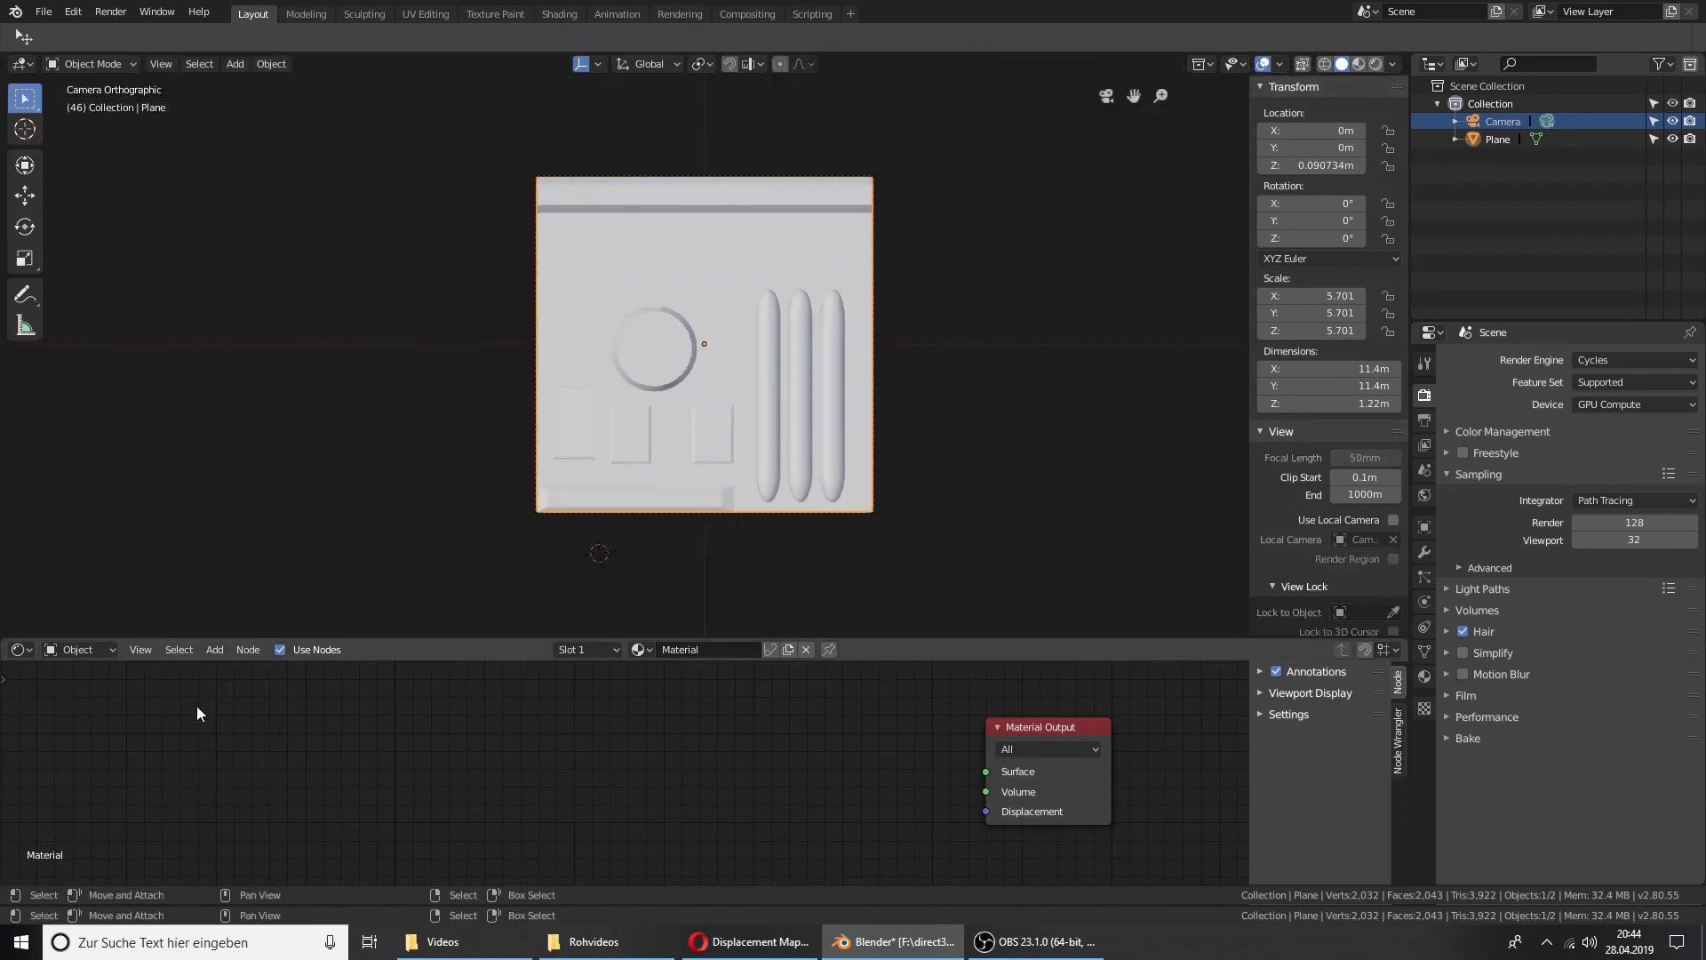
{"action": "key", "text": "shift+a"}
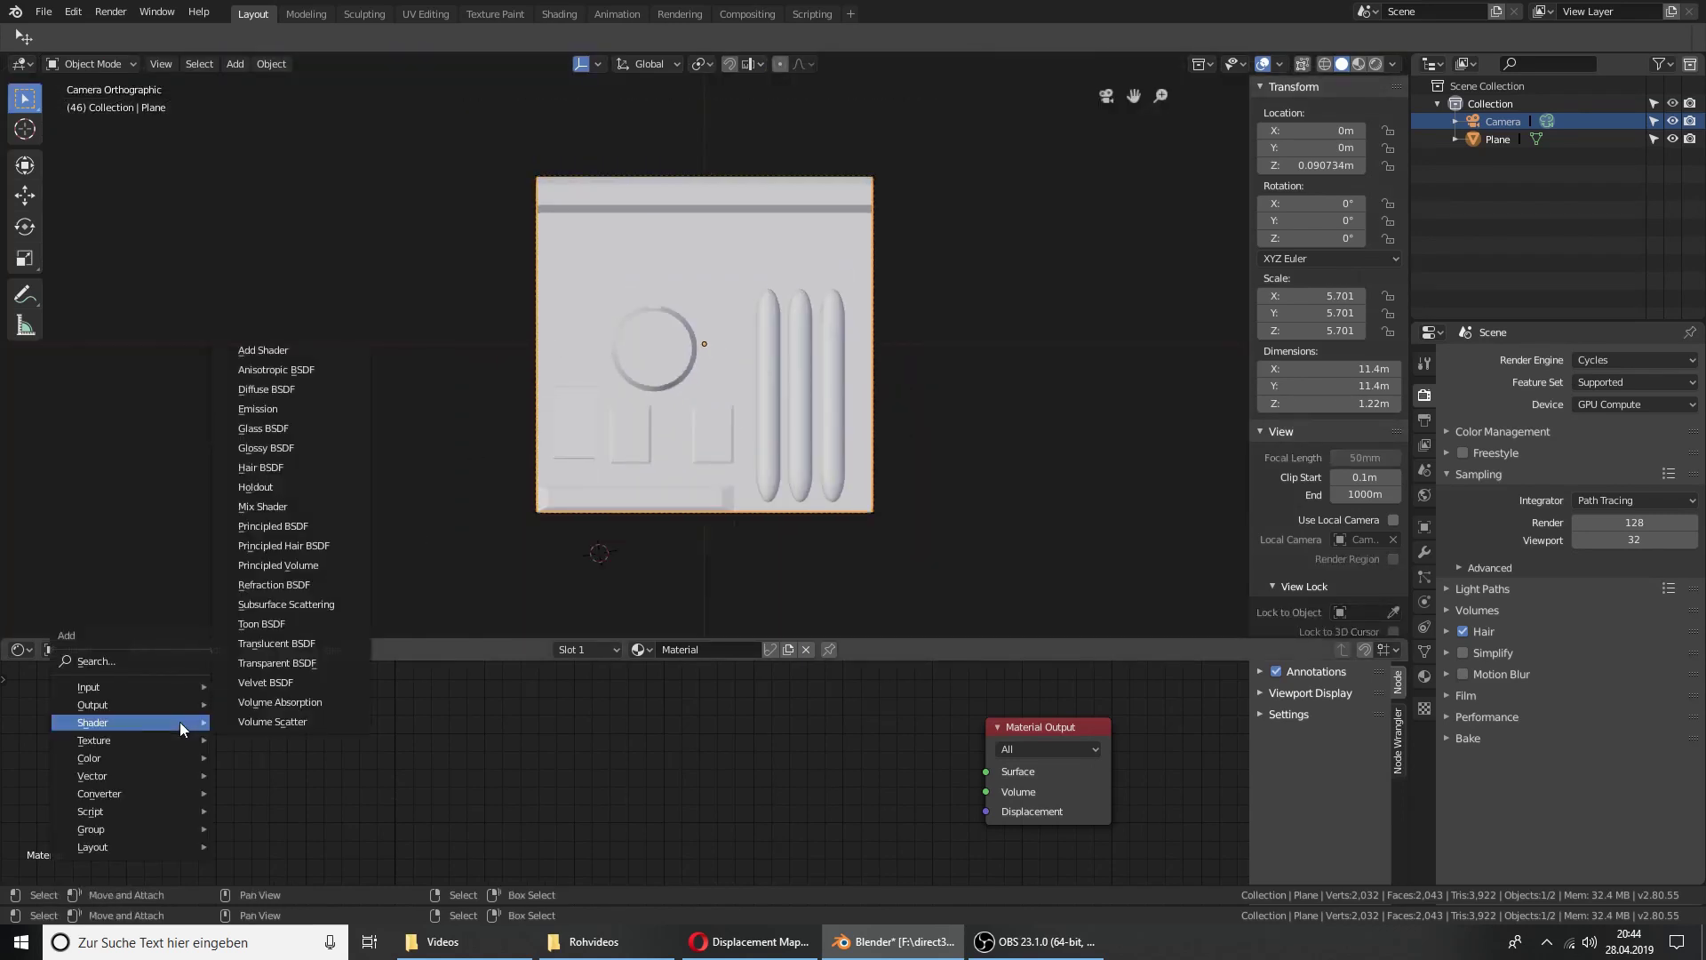
{"action": "mouse_move", "coordinate": [129, 686]}
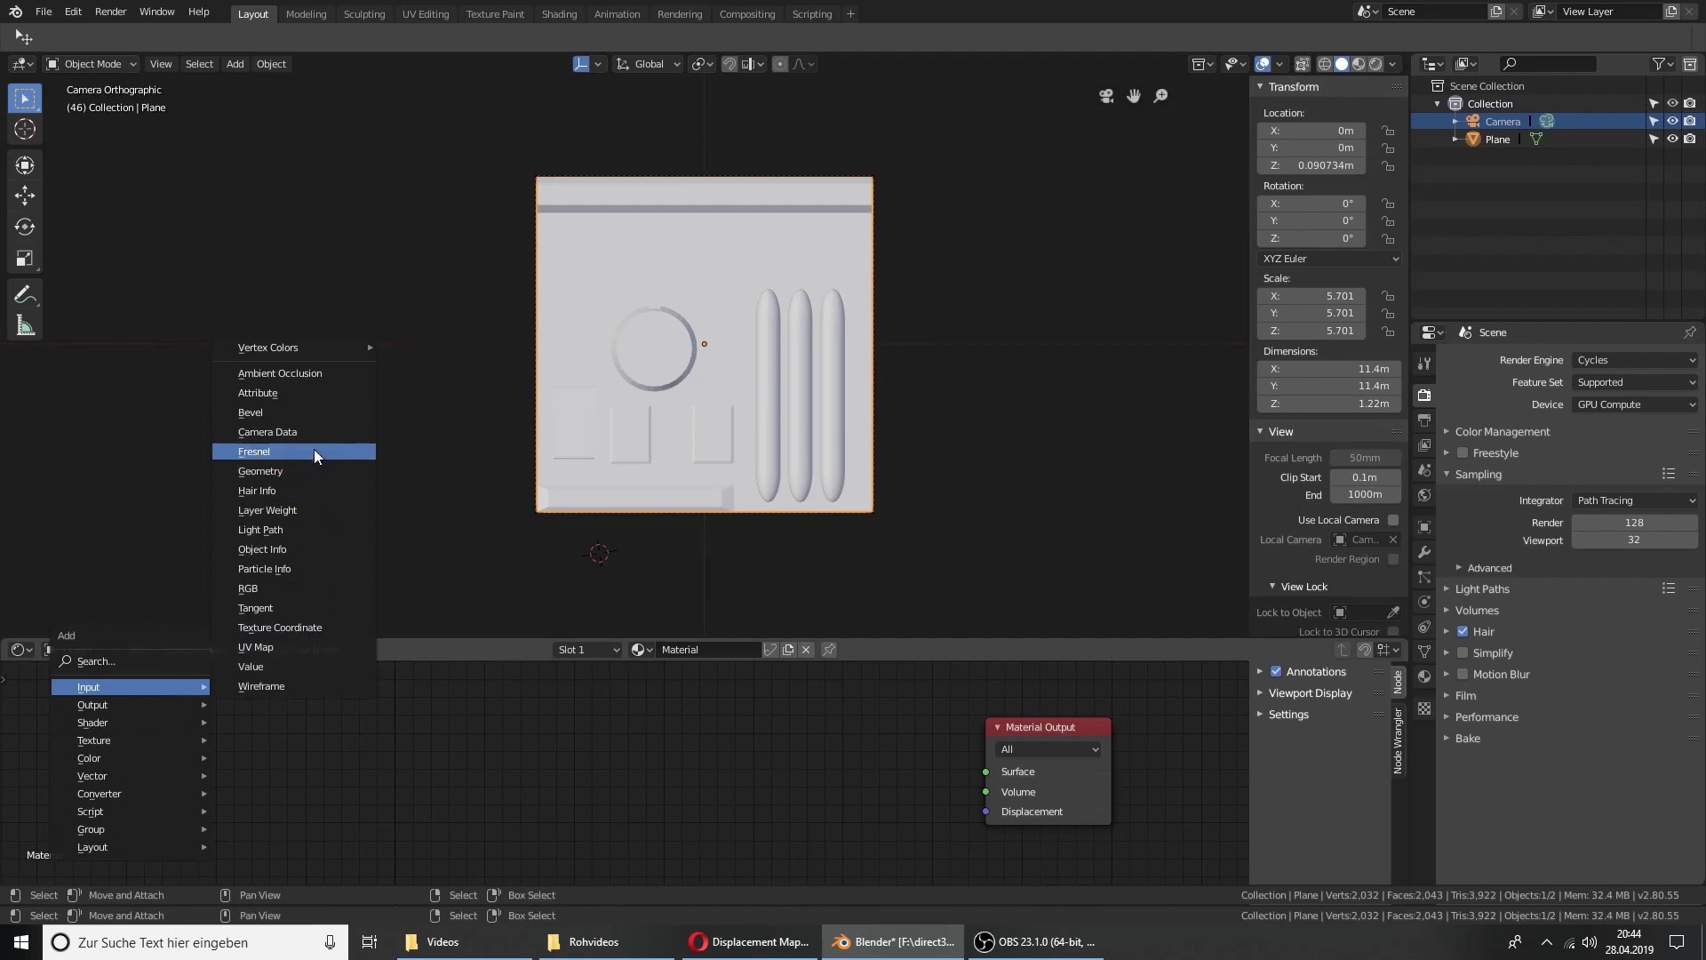
{"action": "left_click", "coordinate": [309, 433]}
{"action": "left_click", "coordinate": [142, 685]}
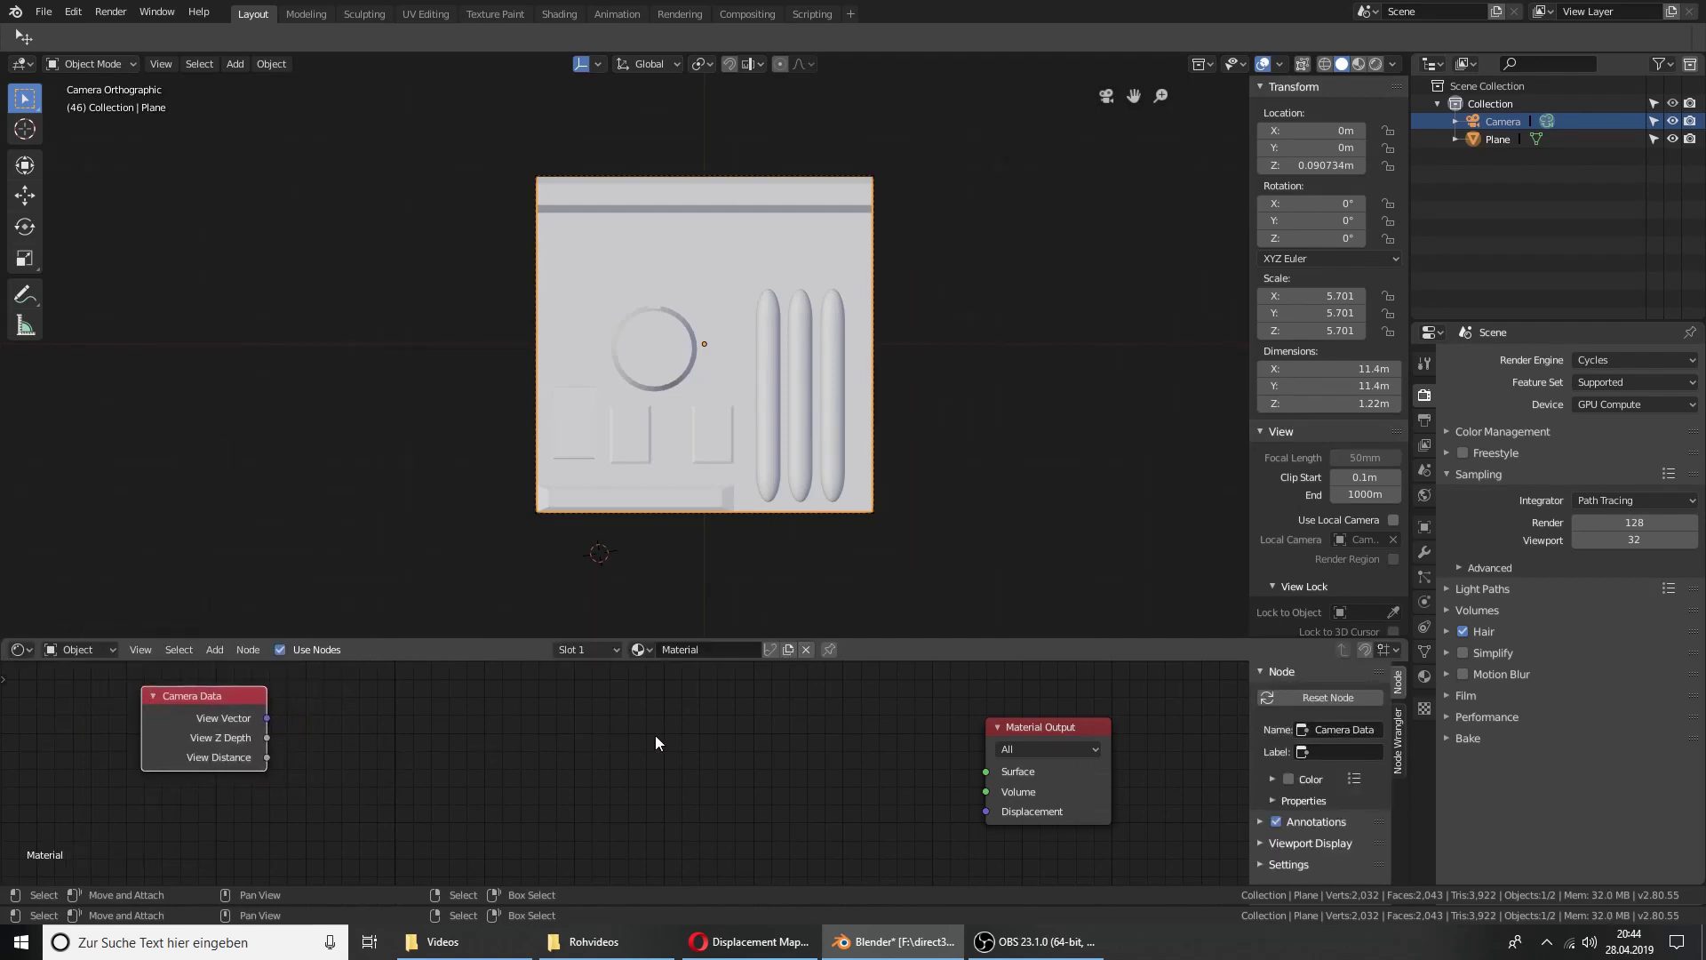
Add an Emission node feeding Surface, with View Z Depth linked to its Strength
{"action": "key", "text": "shift+a"}
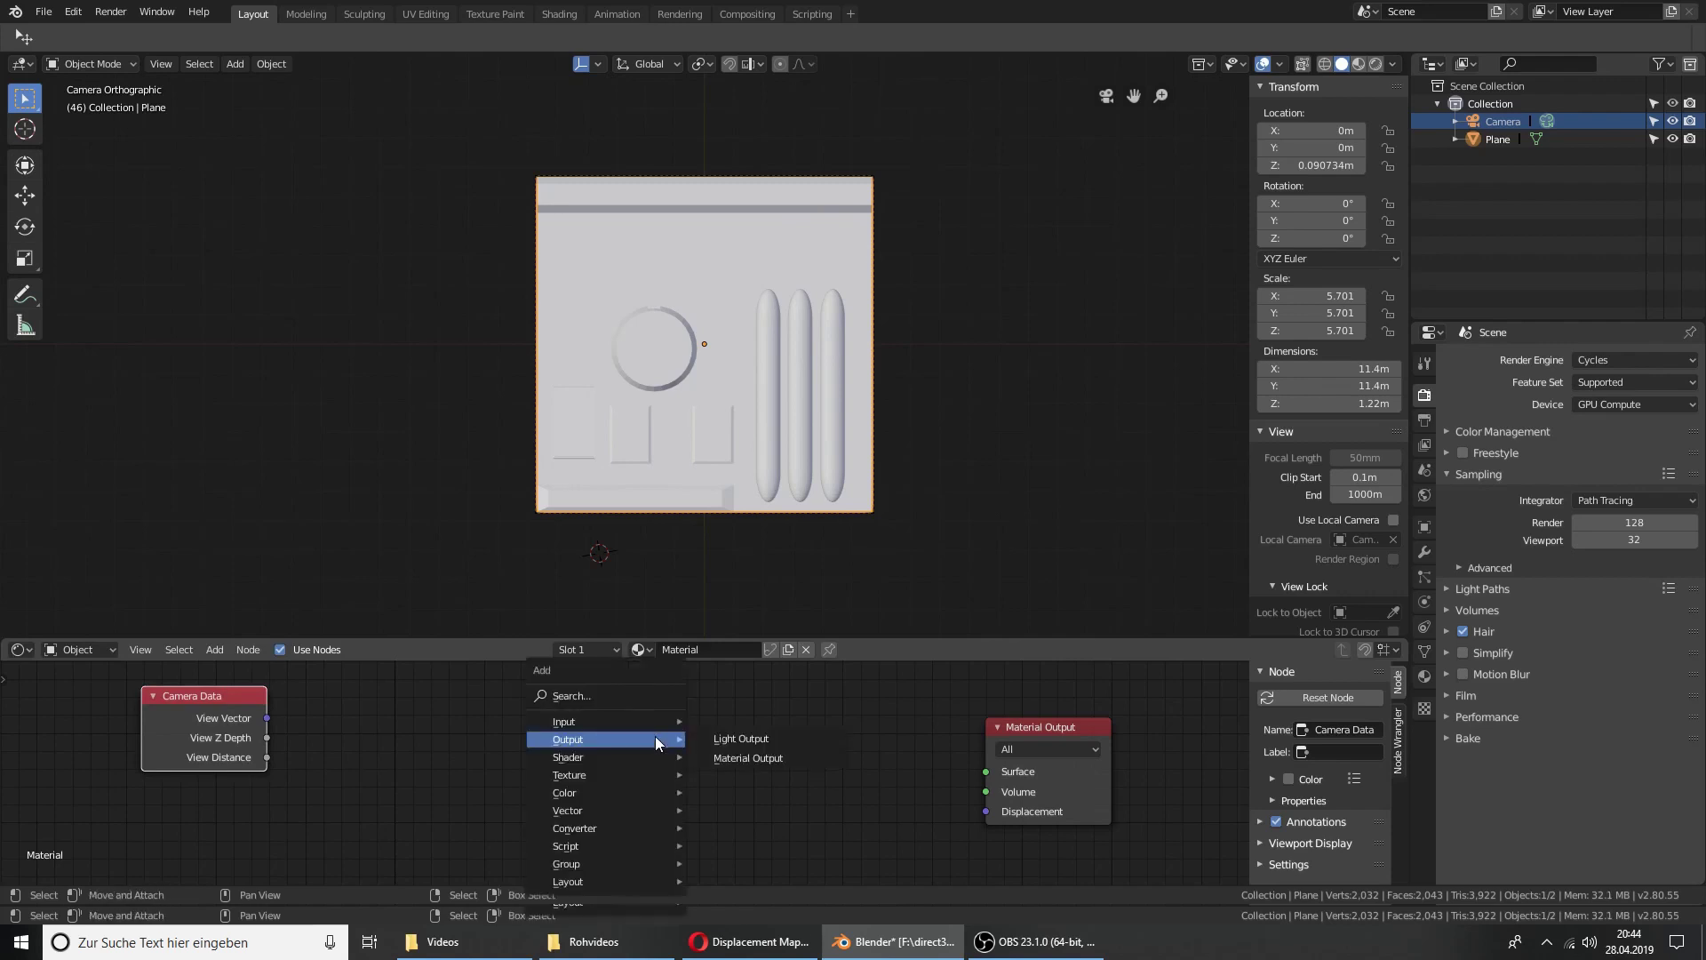
{"action": "left_click", "coordinate": [754, 436]}
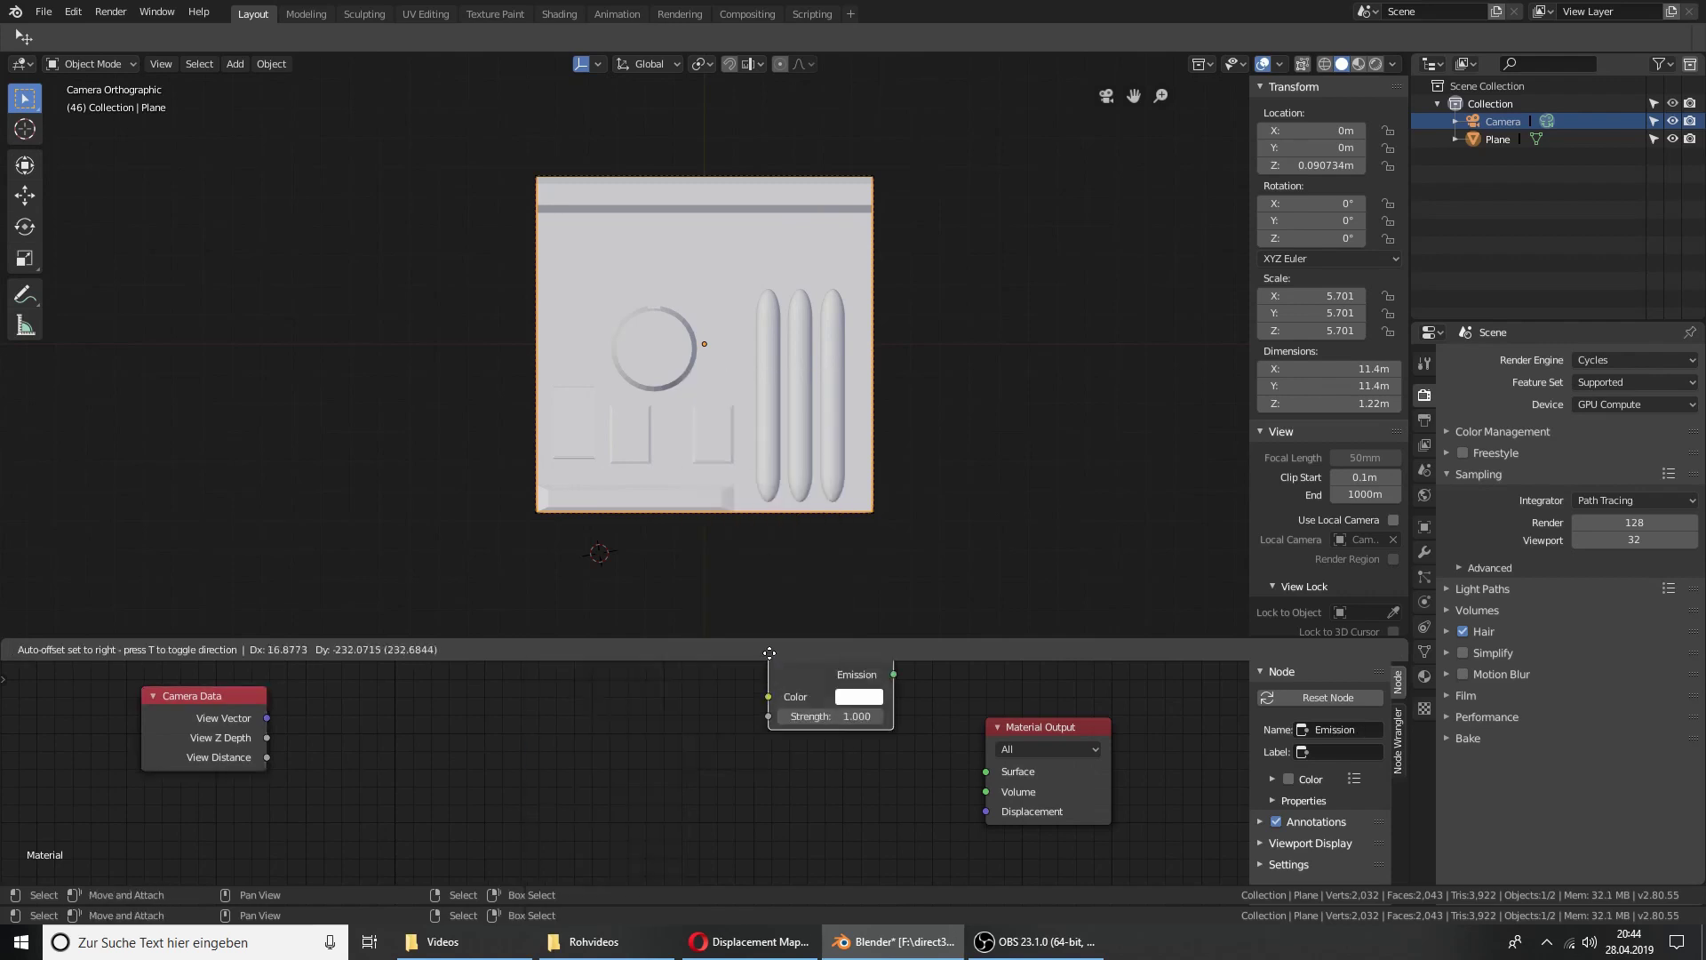
{"action": "left_click", "coordinate": [729, 735]}
{"action": "left_click_drag", "start_coordinate": [854, 756], "coordinate": [980, 776]}
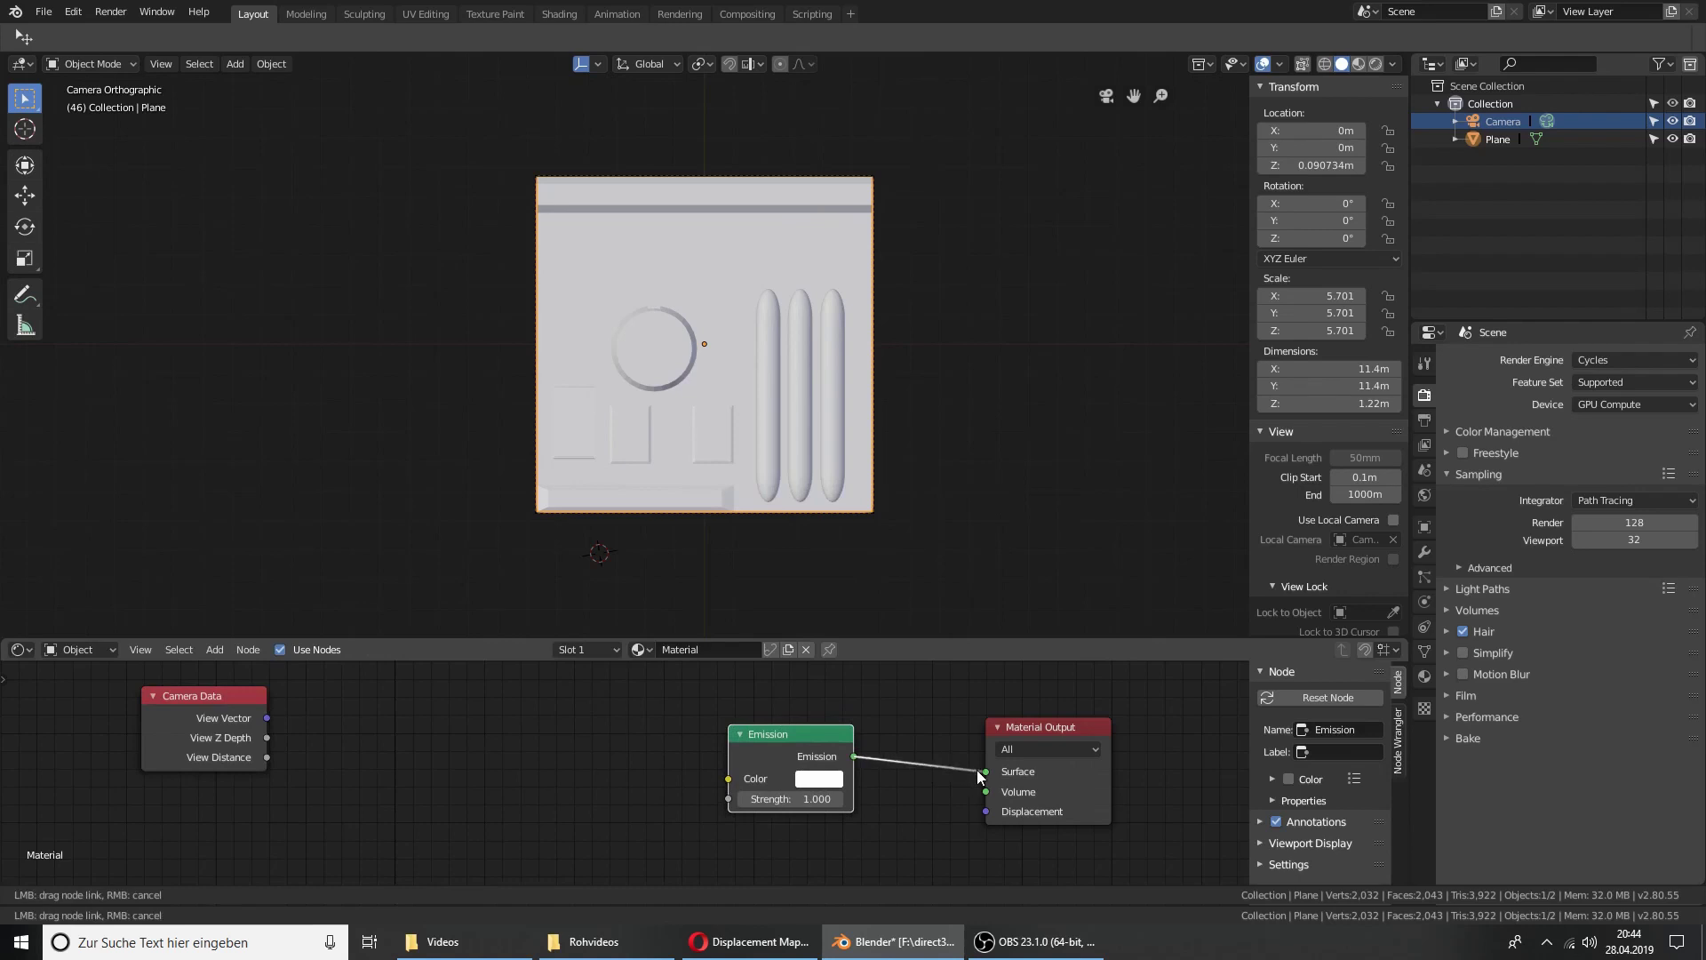
{"action": "mouse_move", "coordinate": [267, 737]}
{"action": "left_mouse_down"}
{"action": "mouse_move", "coordinate": [647, 807]}
{"action": "mouse_move", "coordinate": [728, 799]}
{"action": "left_mouse_up"}
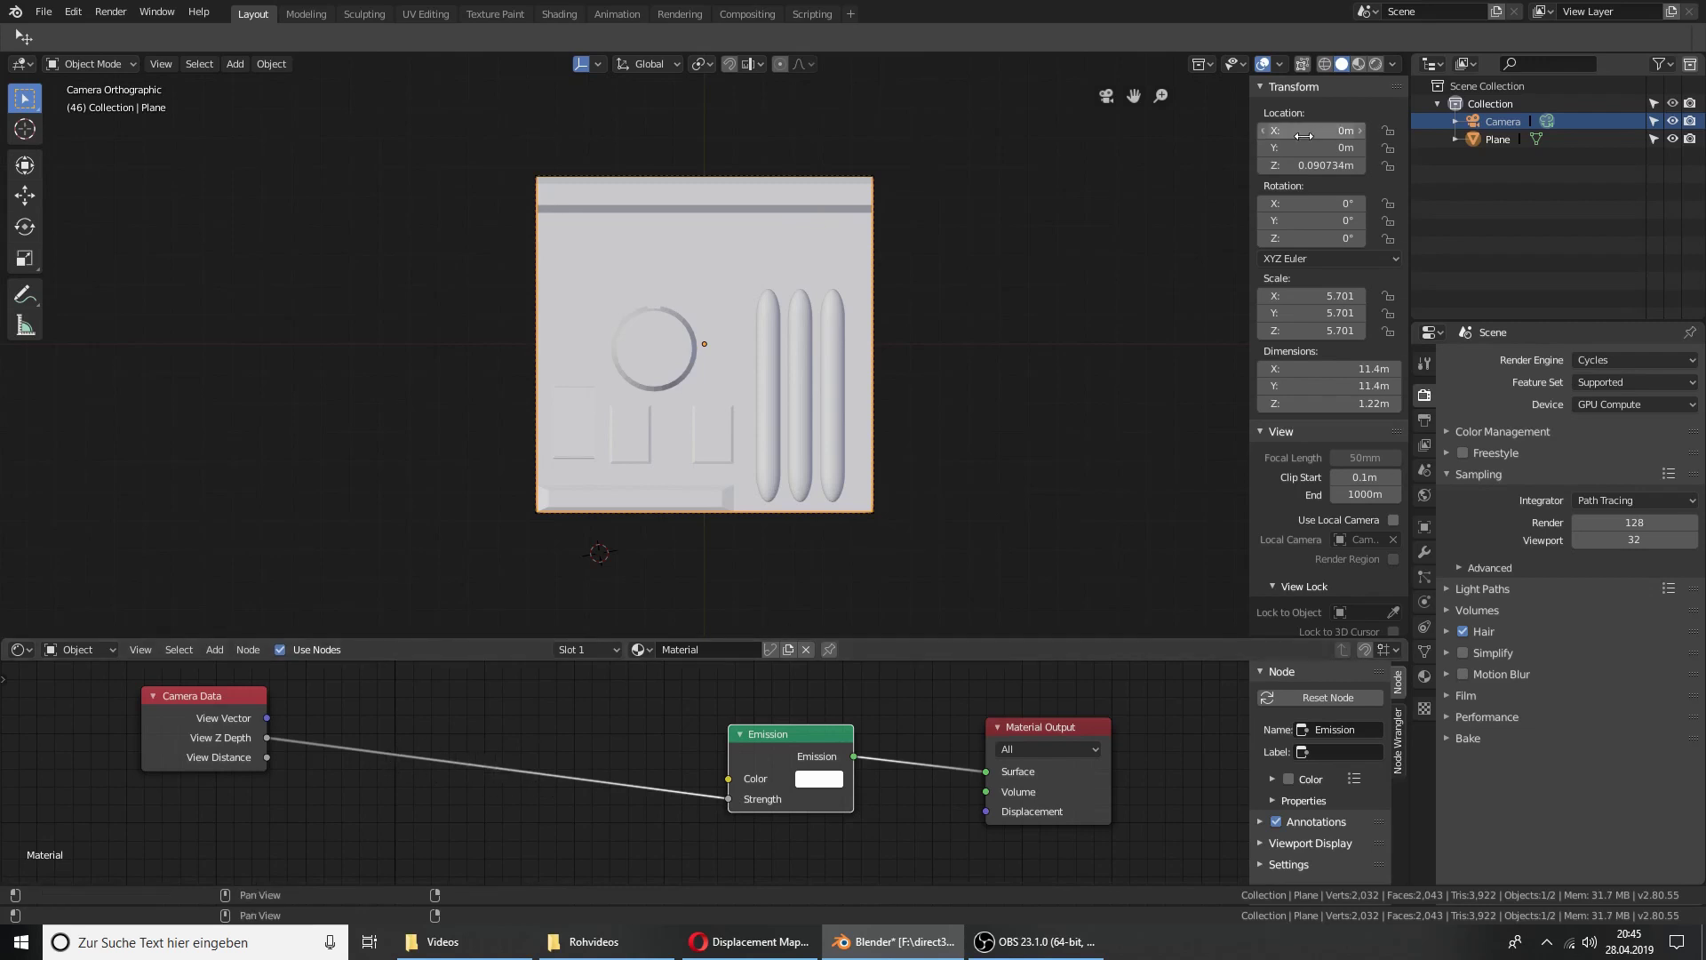
Switch to Rendered shading and insert a Subtract Math node on the depth link
{"action": "left_click", "coordinate": [1375, 65]}
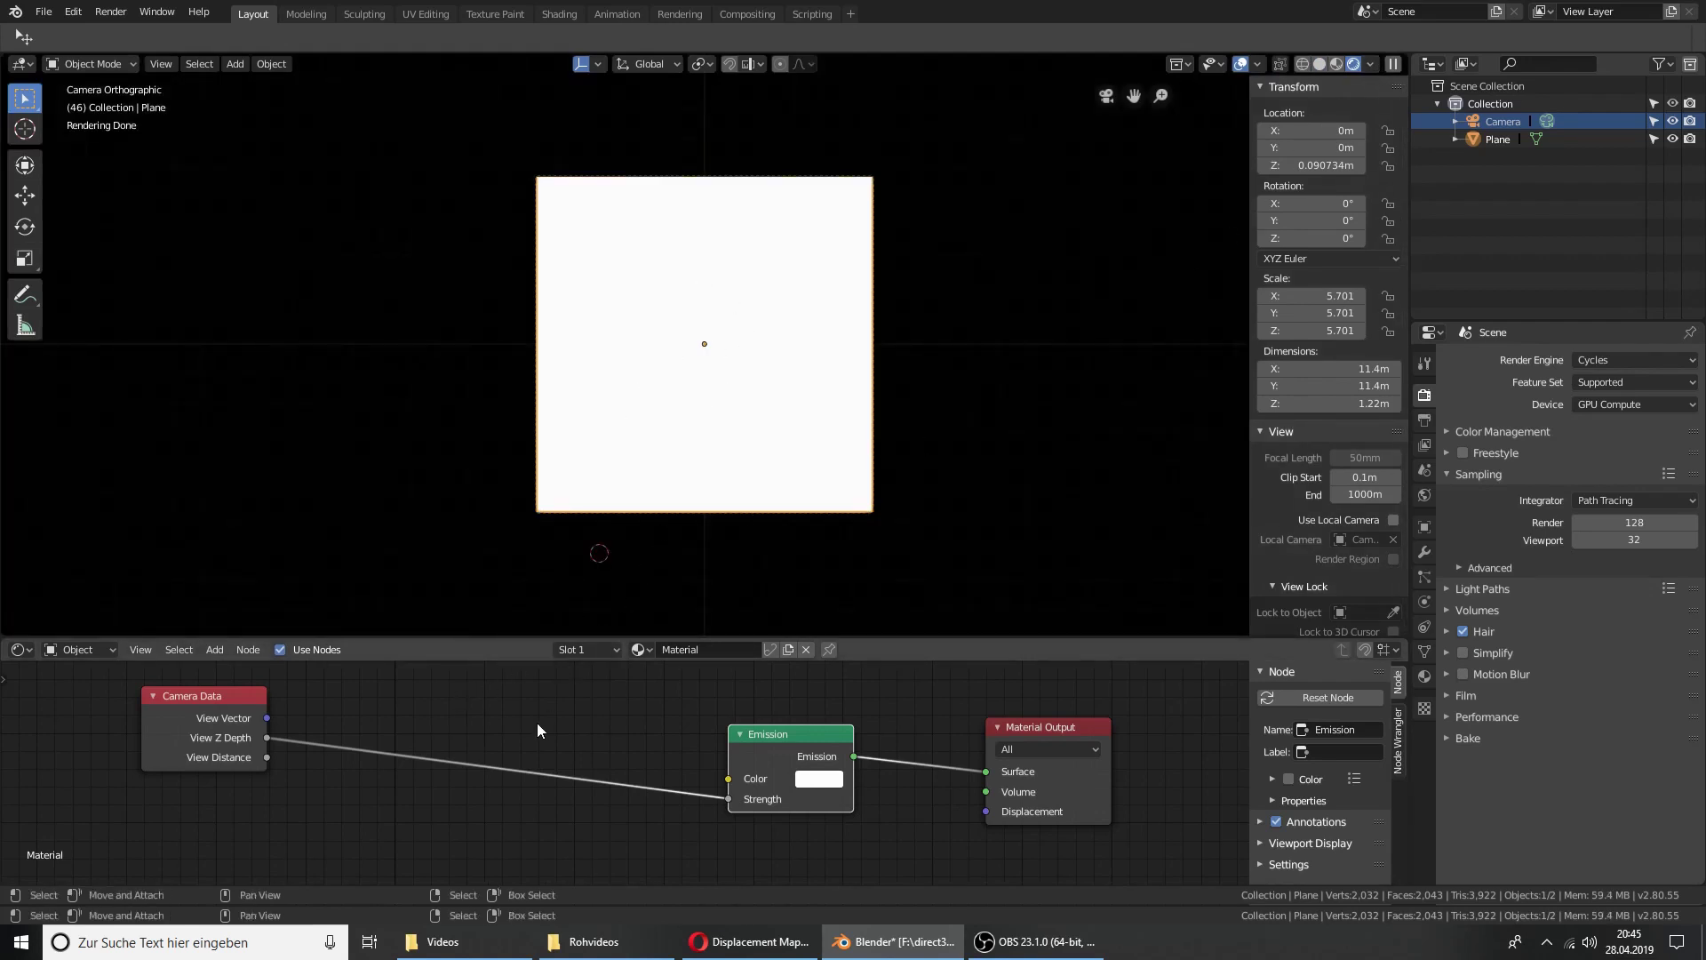
{"action": "key", "text": "shift+a"}
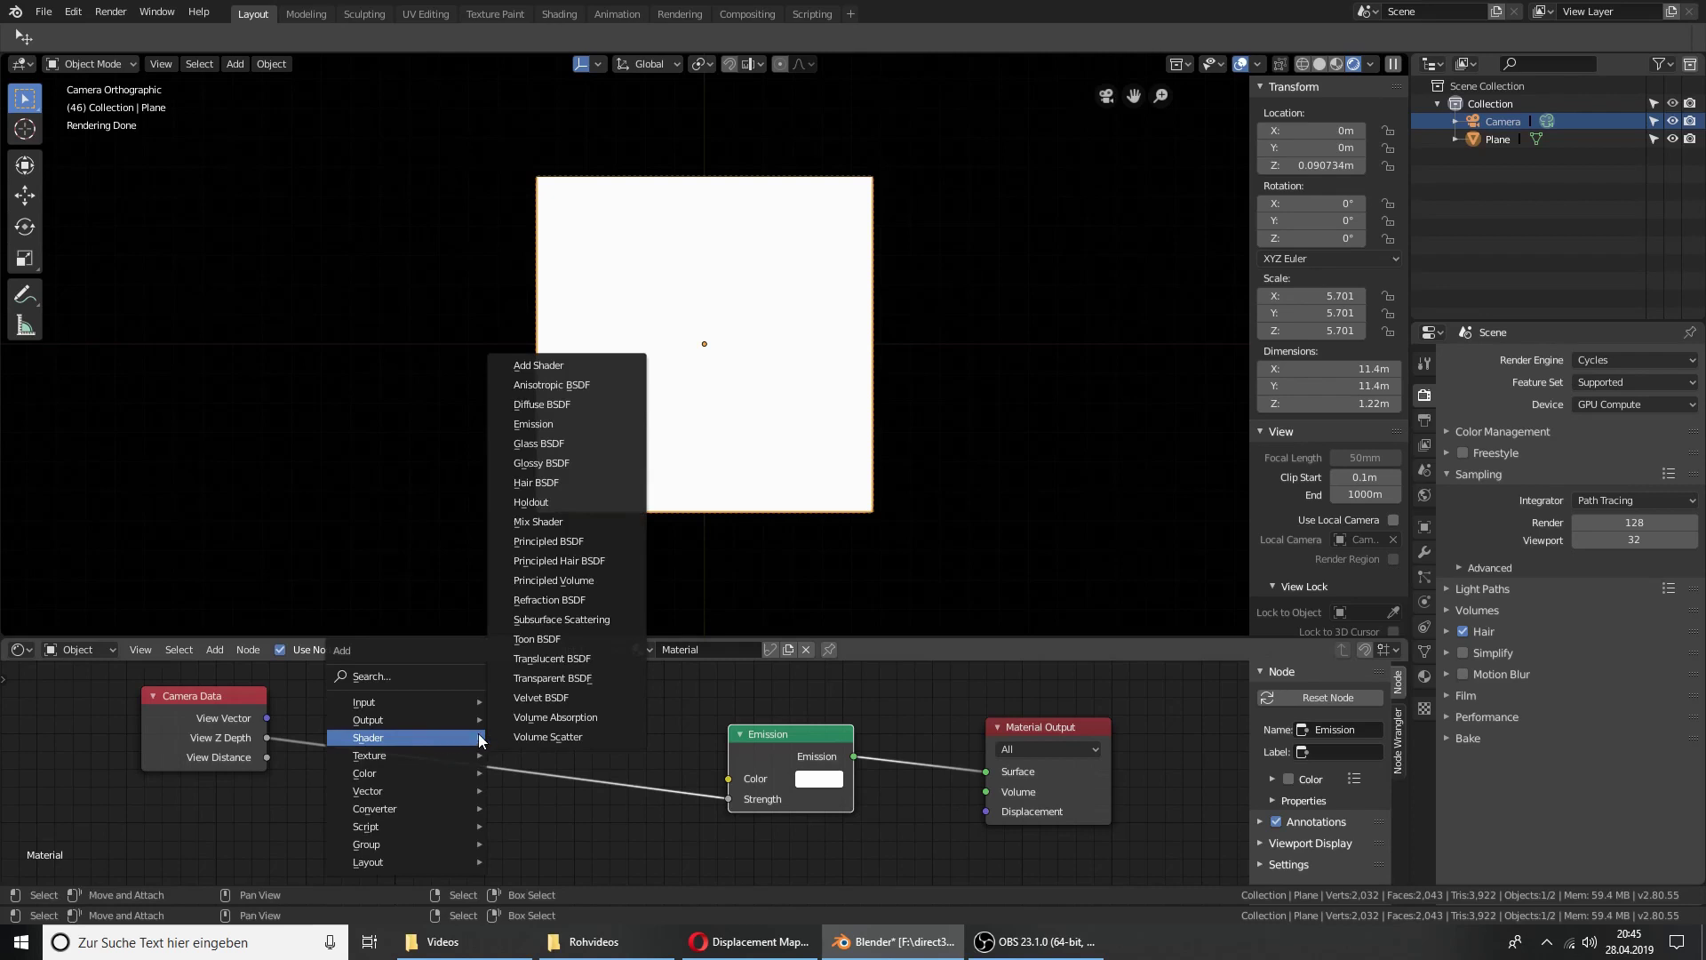
{"action": "mouse_move", "coordinate": [375, 808]}
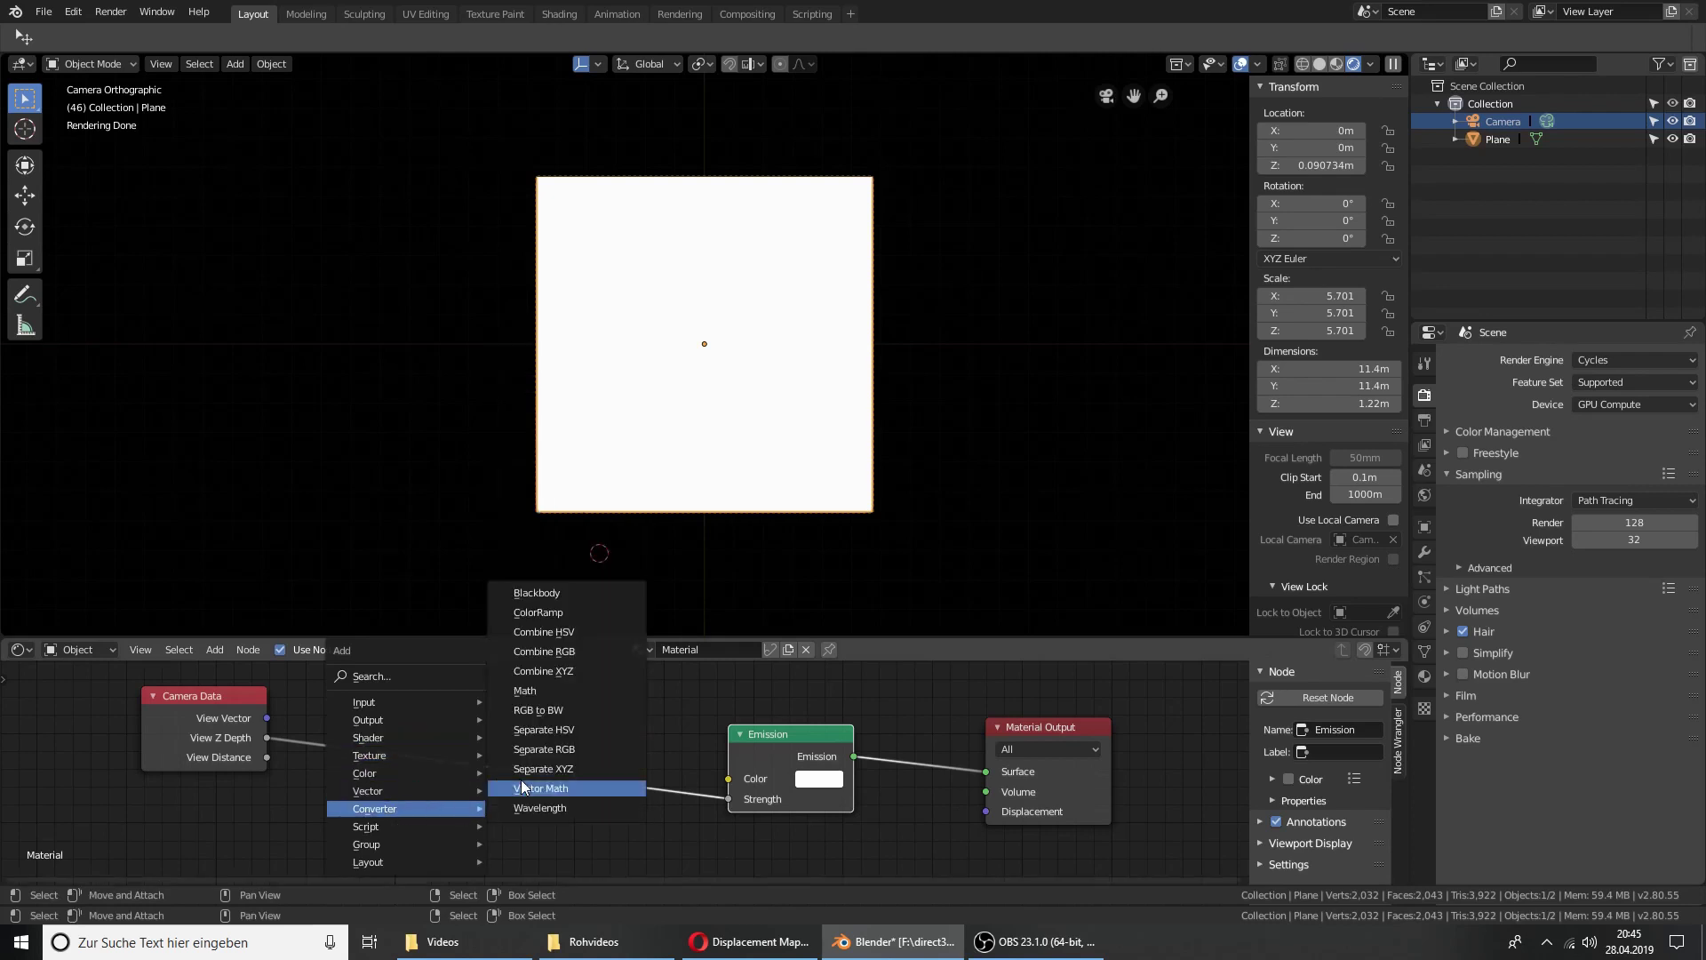
{"action": "left_click", "coordinate": [541, 691]}
{"action": "left_click", "coordinate": [402, 714]}
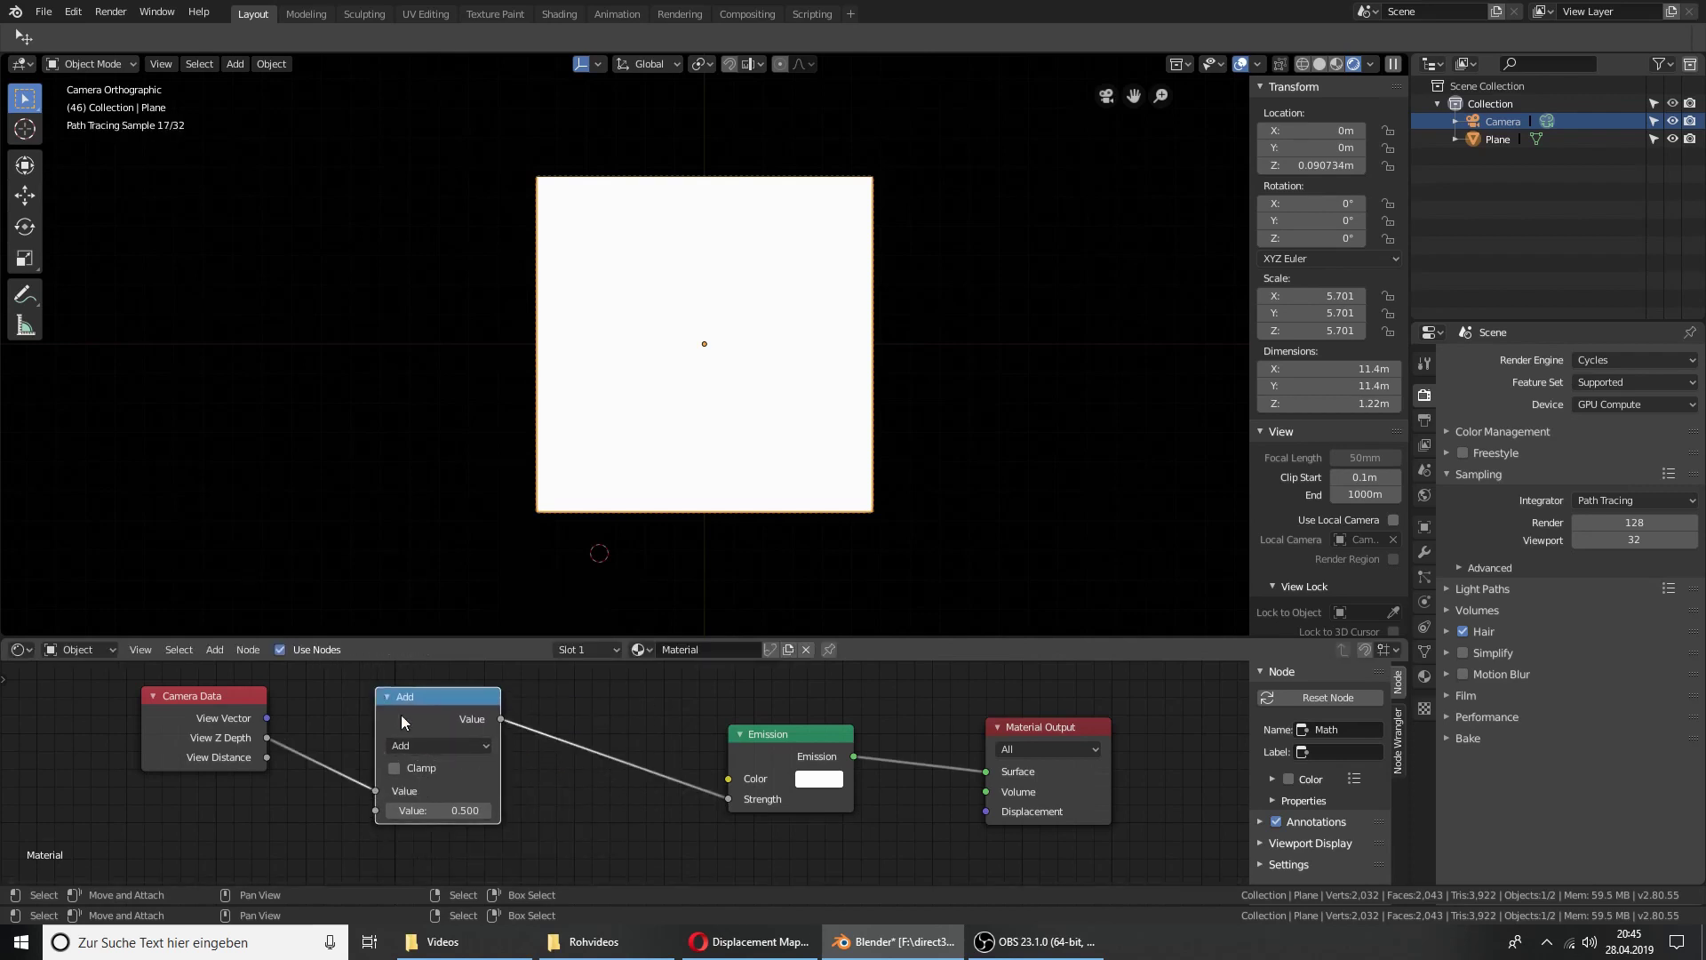
{"action": "left_click", "coordinate": [417, 744]}
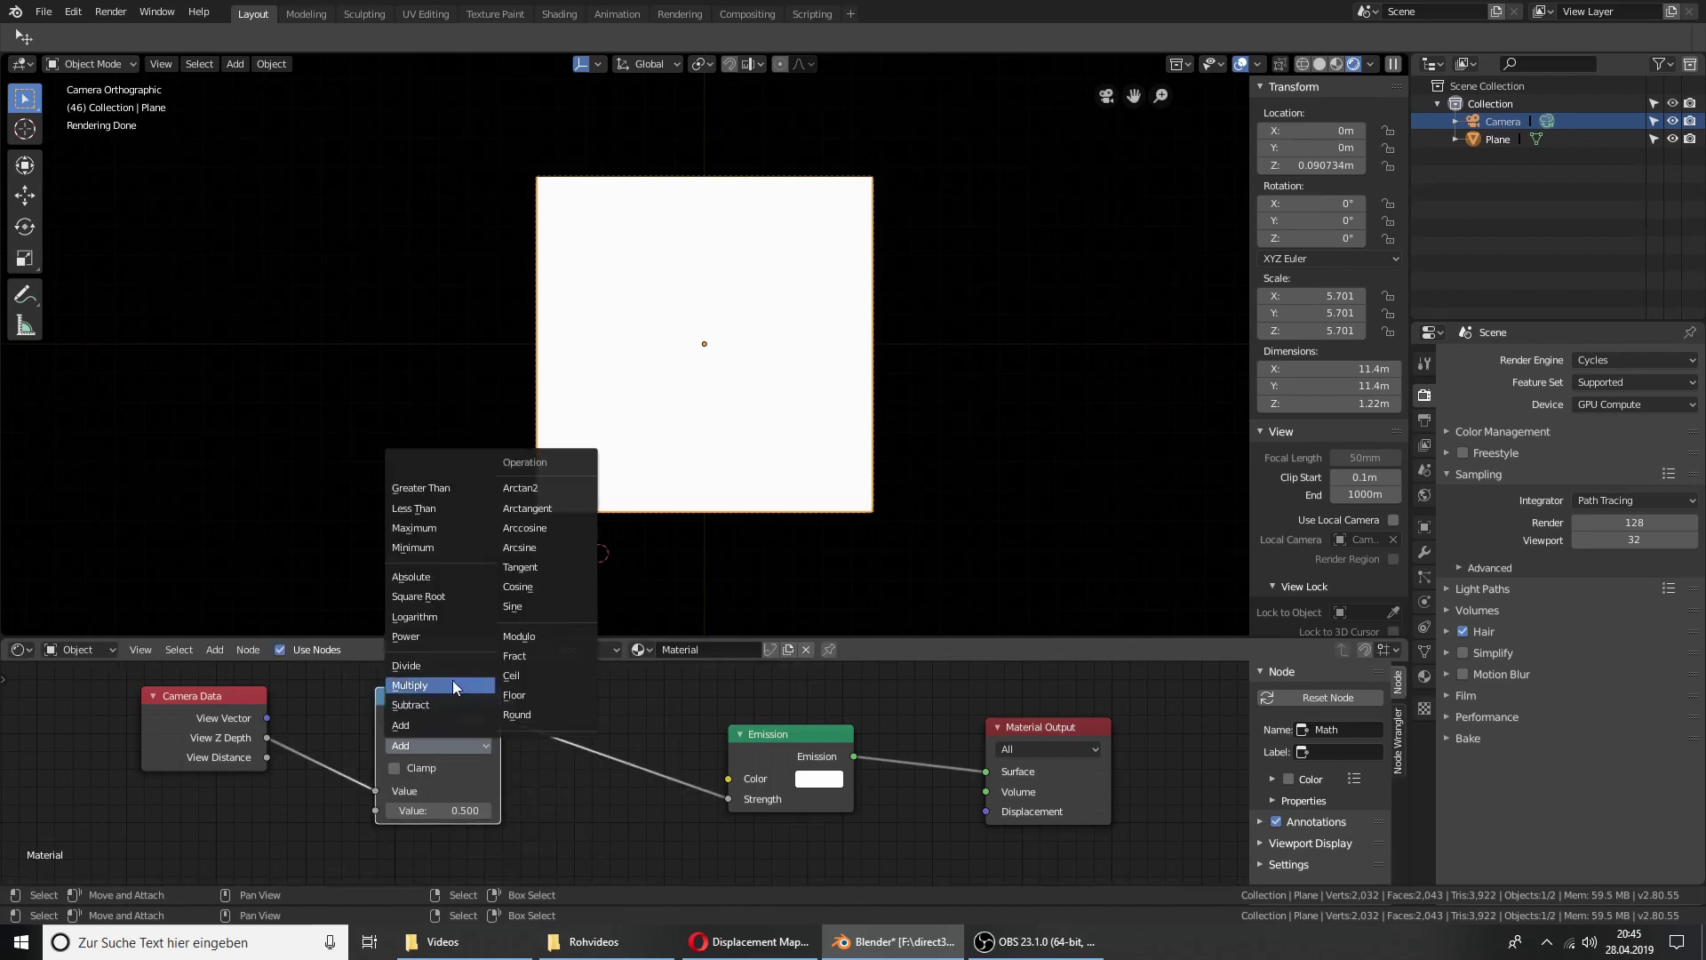
{"action": "left_click", "coordinate": [432, 707]}
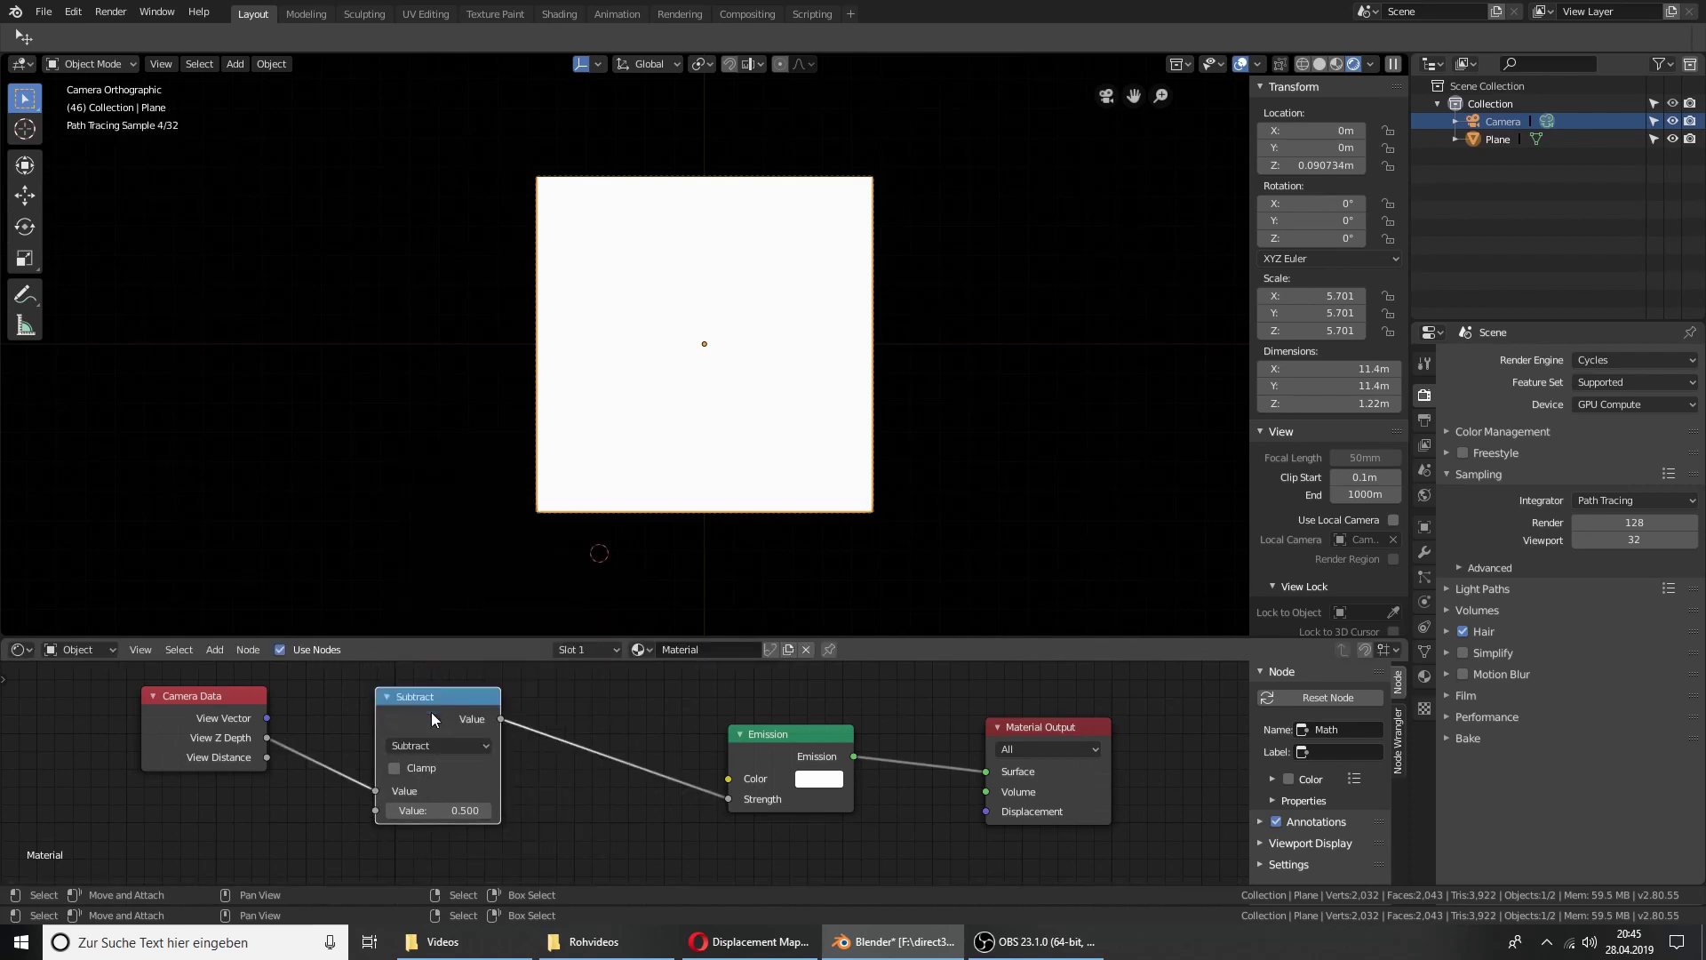
Adjust the Subtract value to about 8.2 for a grayscale depth image
{"action": "left_click", "coordinate": [430, 805]}
{"action": "type", "text": "-0.7"}
{"action": "key", "text": "Return"}
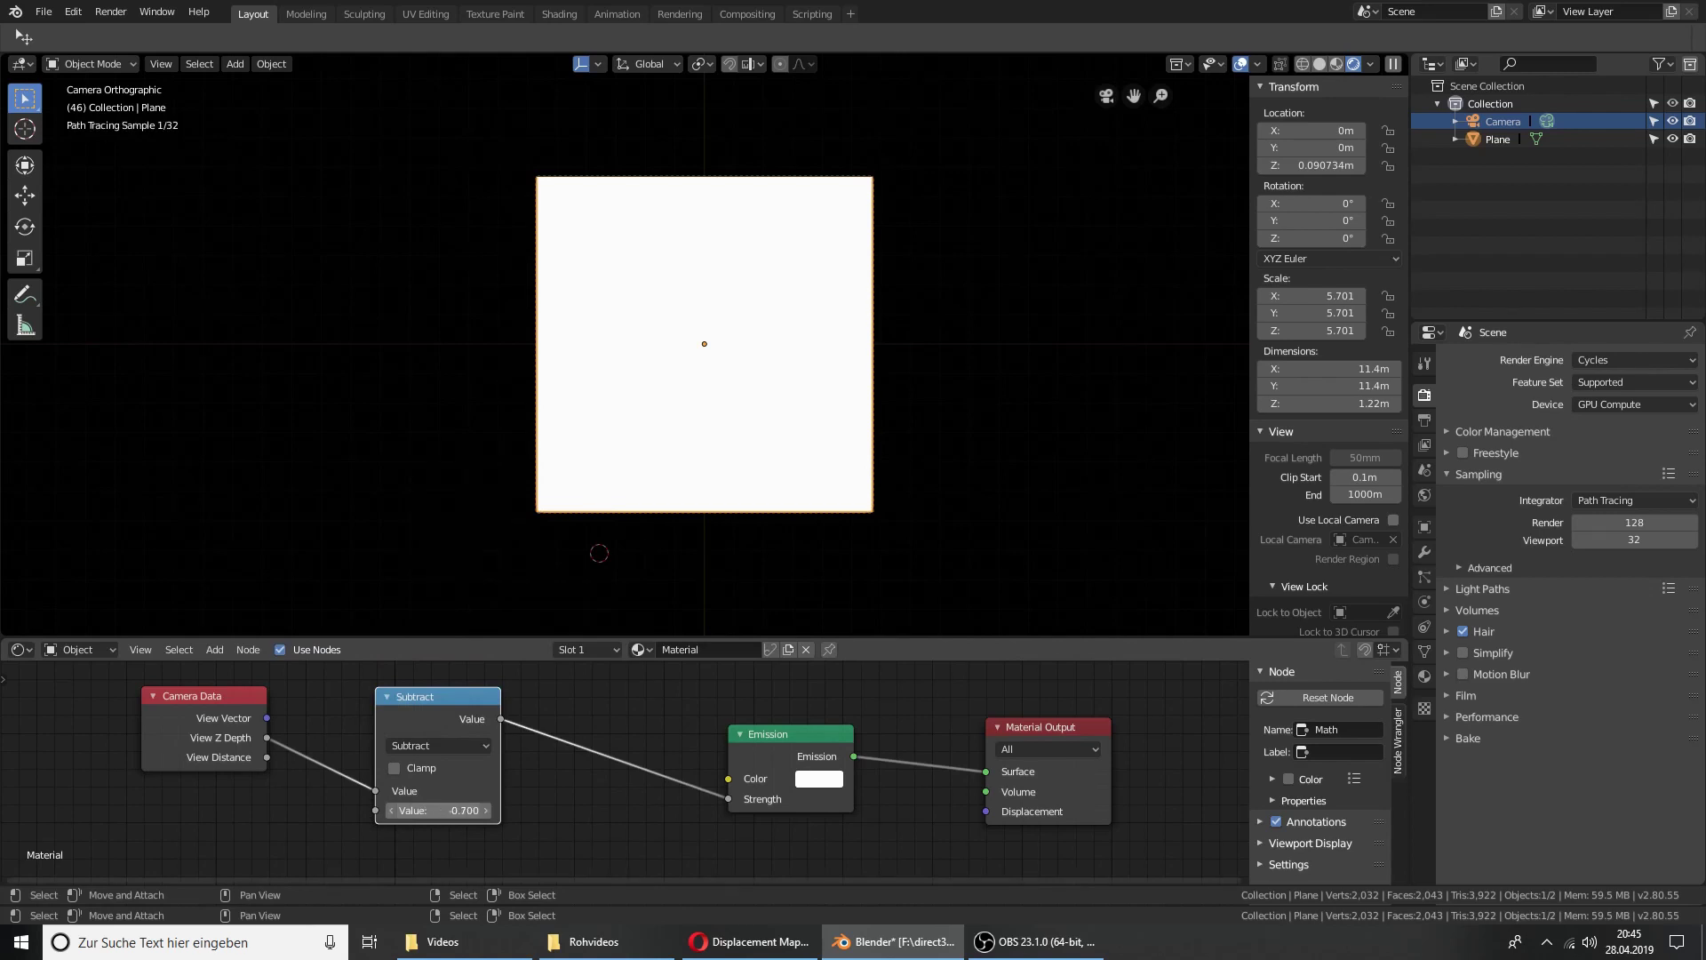
{"action": "mouse_move", "coordinate": [439, 809]}
{"action": "left_mouse_down"}
{"action": "mouse_move", "coordinate": [498, 810]}
{"action": "mouse_move", "coordinate": [480, 810]}
{"action": "left_mouse_up"}
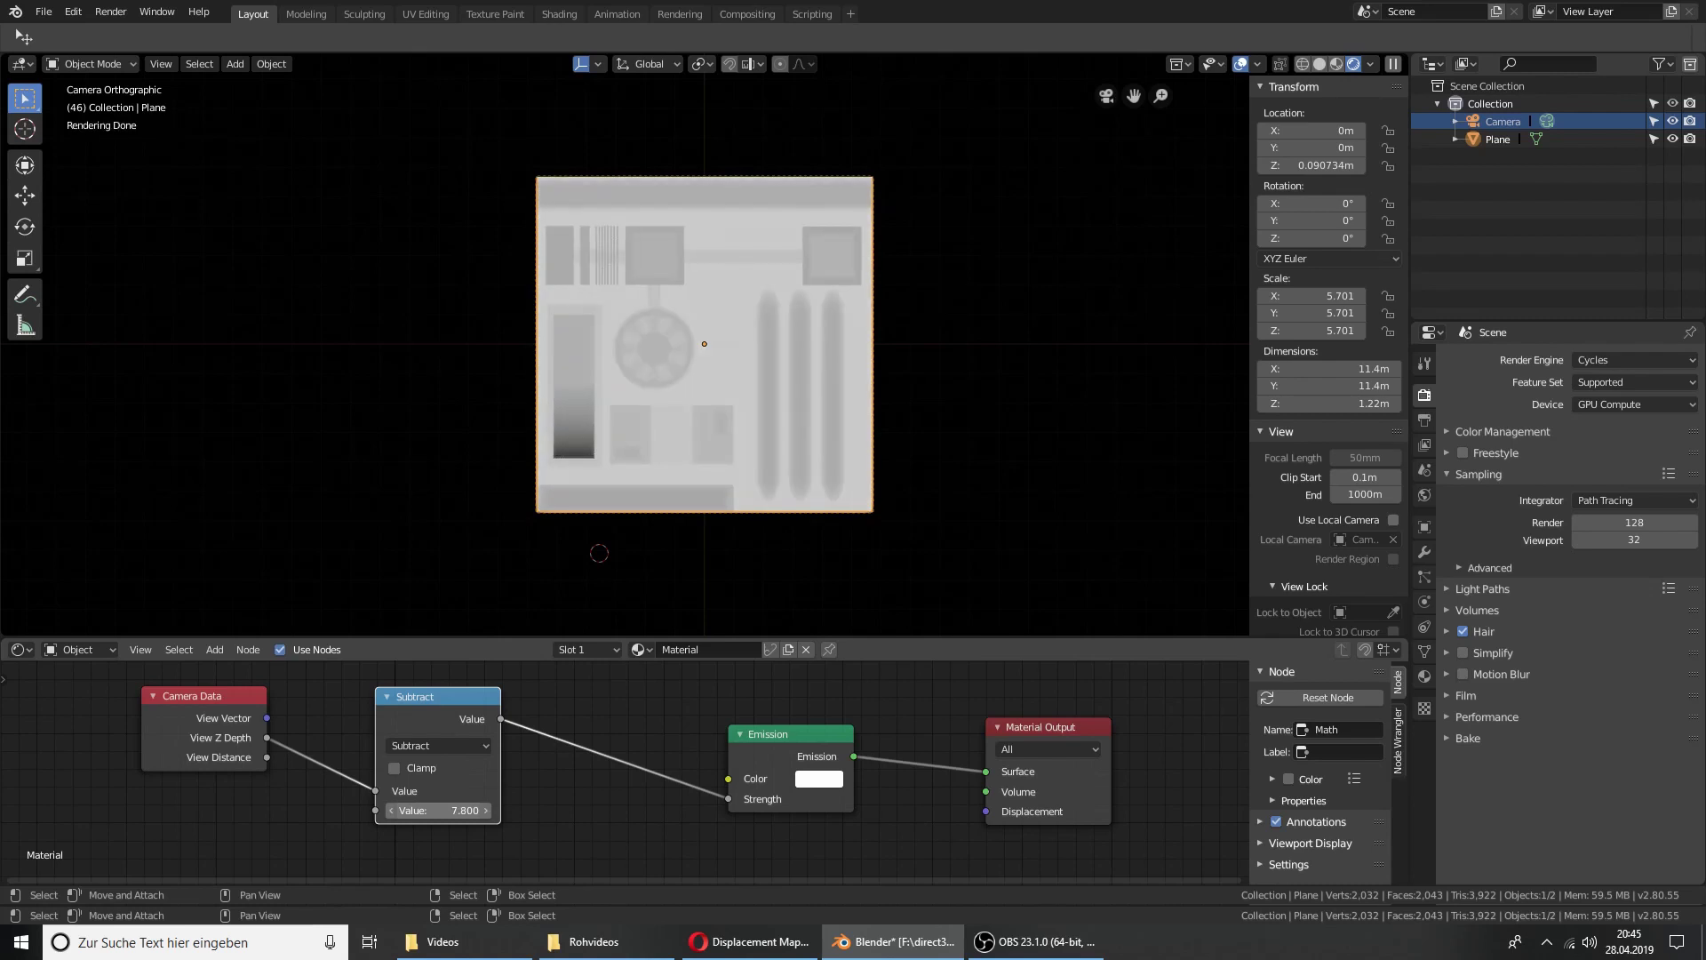
{"action": "left_click_drag", "start_coordinate": [439, 809], "coordinate": [446, 810]}
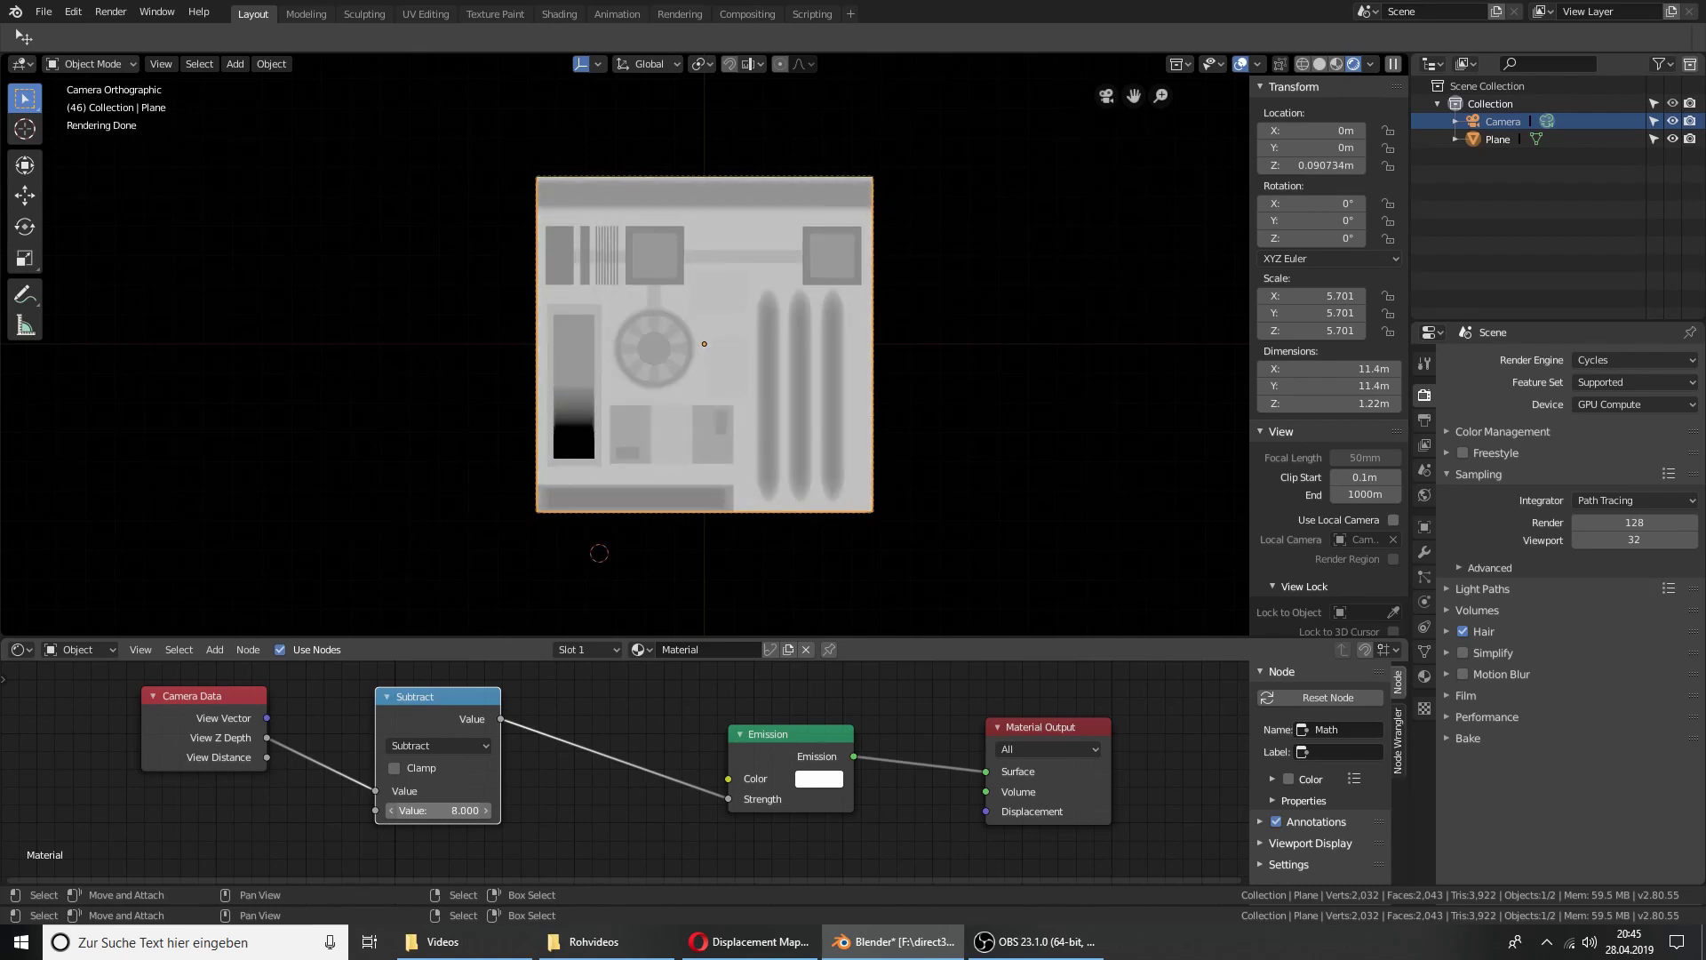
{"action": "mouse_move", "coordinate": [439, 810]}
{"action": "left_mouse_down"}
{"action": "mouse_move", "coordinate": [460, 810]}
{"action": "mouse_move", "coordinate": [425, 810]}
{"action": "left_mouse_up"}
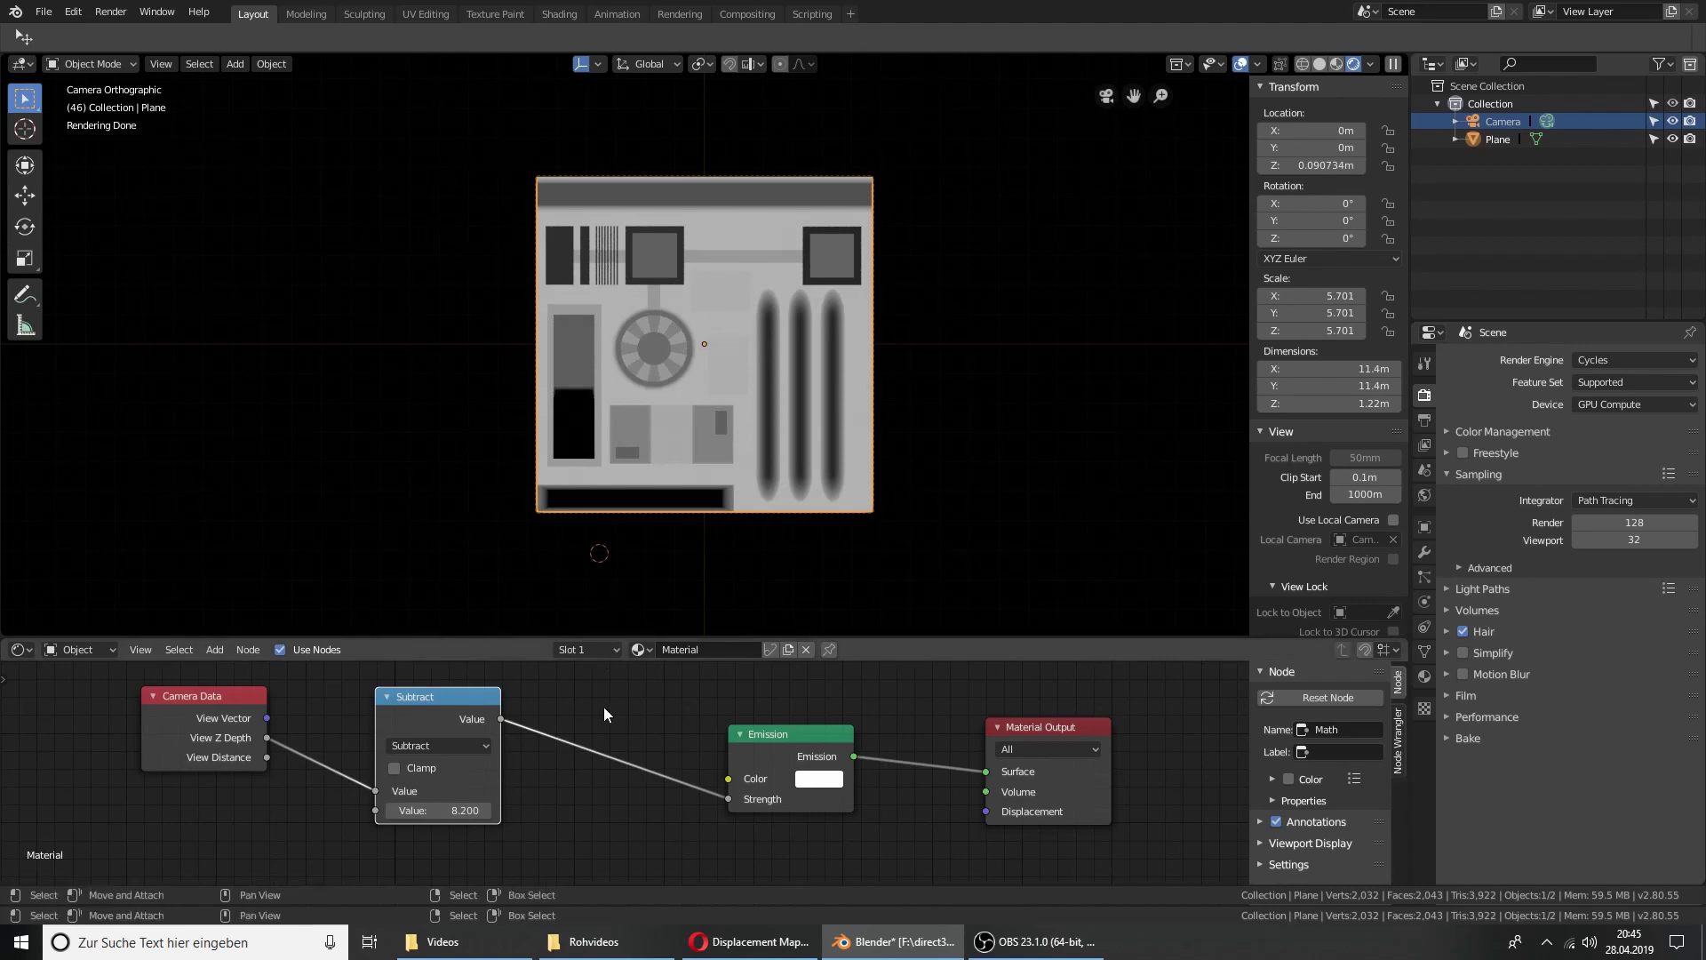
Add a Math node before Emission Strength, then delete it as unwanted
{"action": "key", "text": "shift+a"}
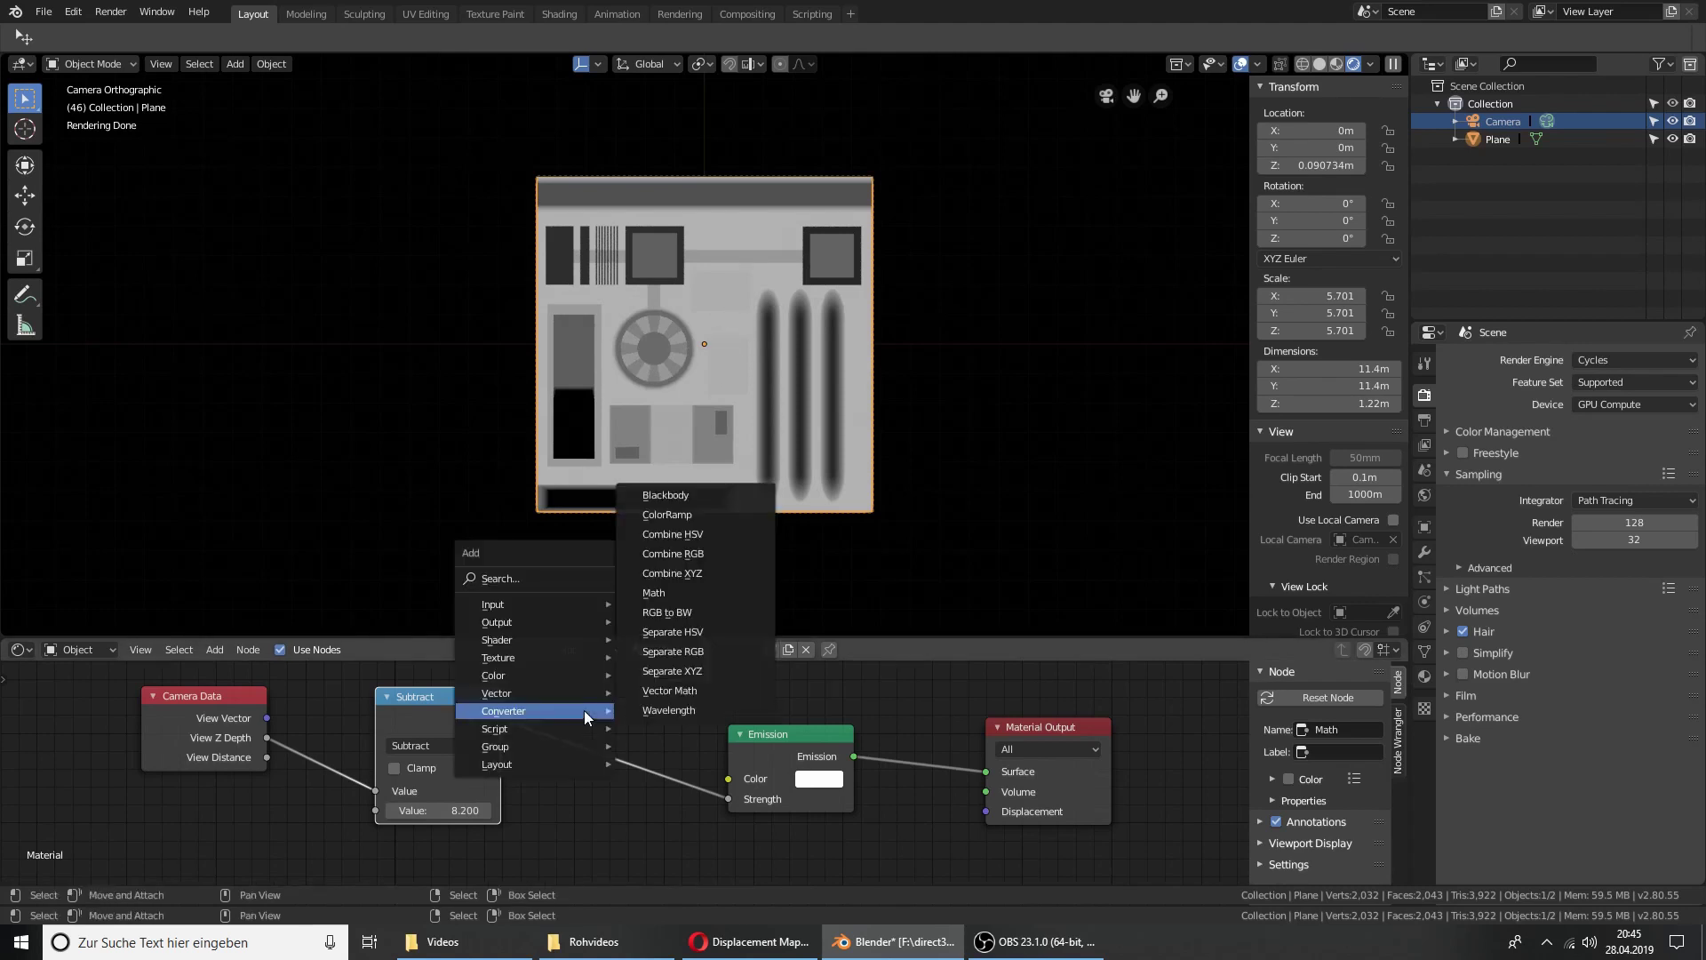
{"action": "left_click", "coordinate": [682, 593]}
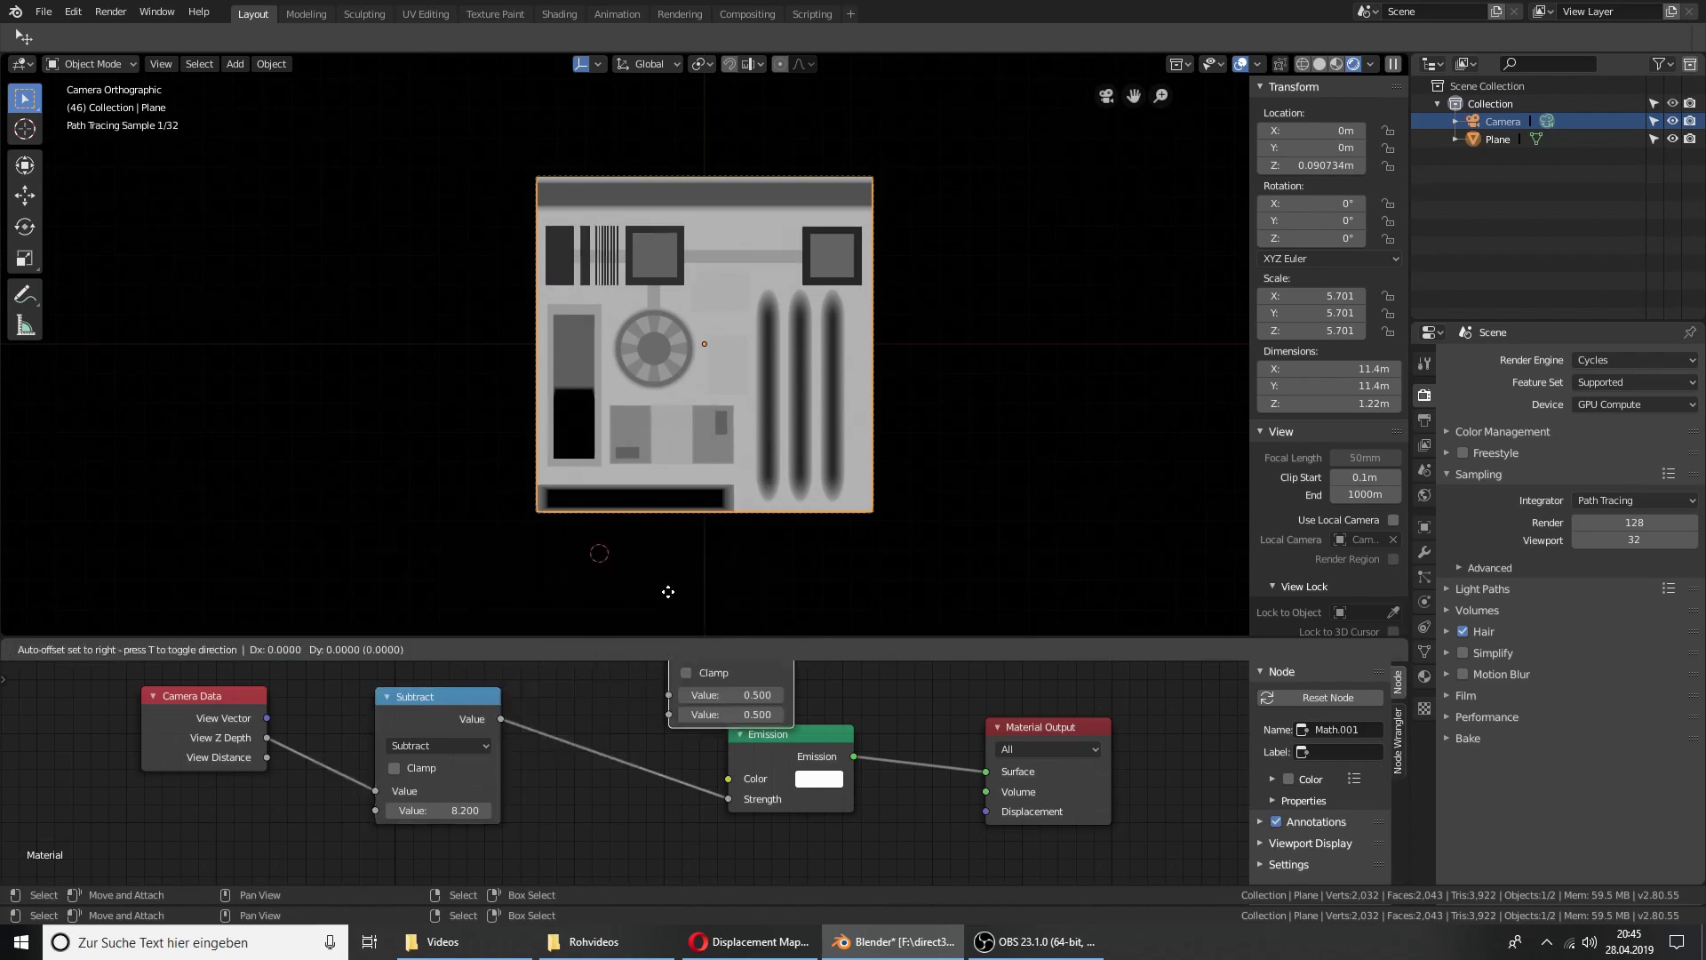
{"action": "left_click", "coordinate": [572, 679]}
{"action": "left_click", "coordinate": [648, 737]}
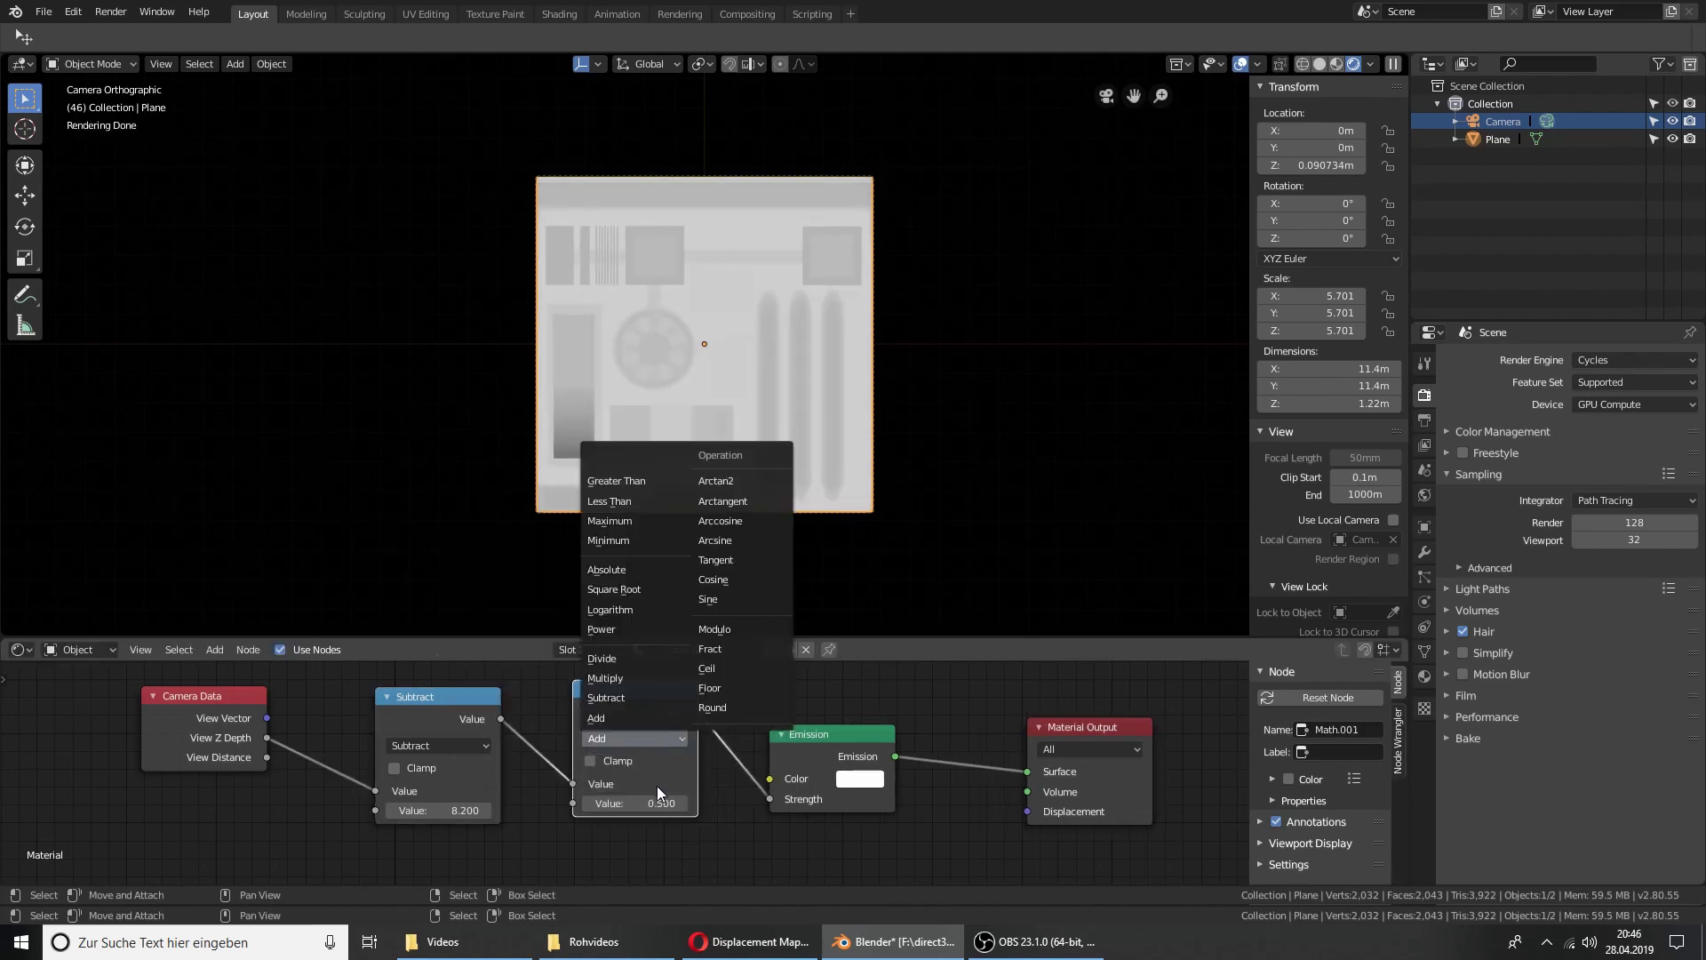
{"action": "key", "text": "Escape"}
{"action": "key", "text": "x"}
Insert an Invert node between the Subtract result and Emission Strength
{"action": "key", "text": "shift+a"}
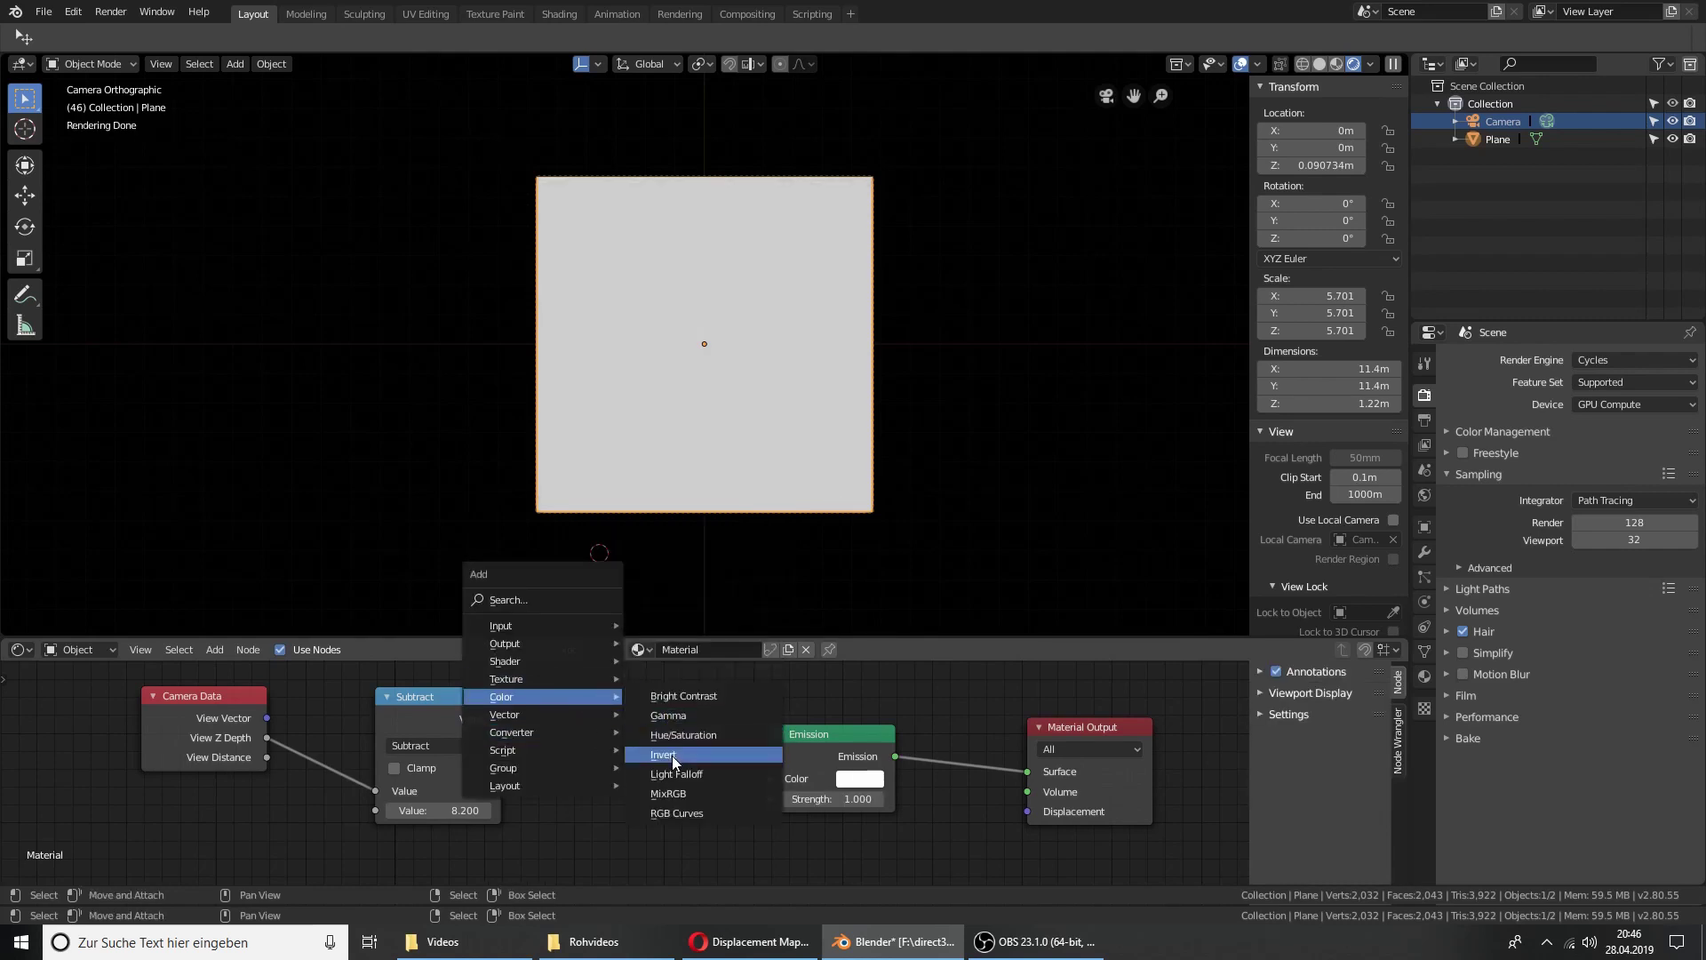
{"action": "left_click", "coordinate": [672, 754]}
{"action": "left_click", "coordinate": [590, 732]}
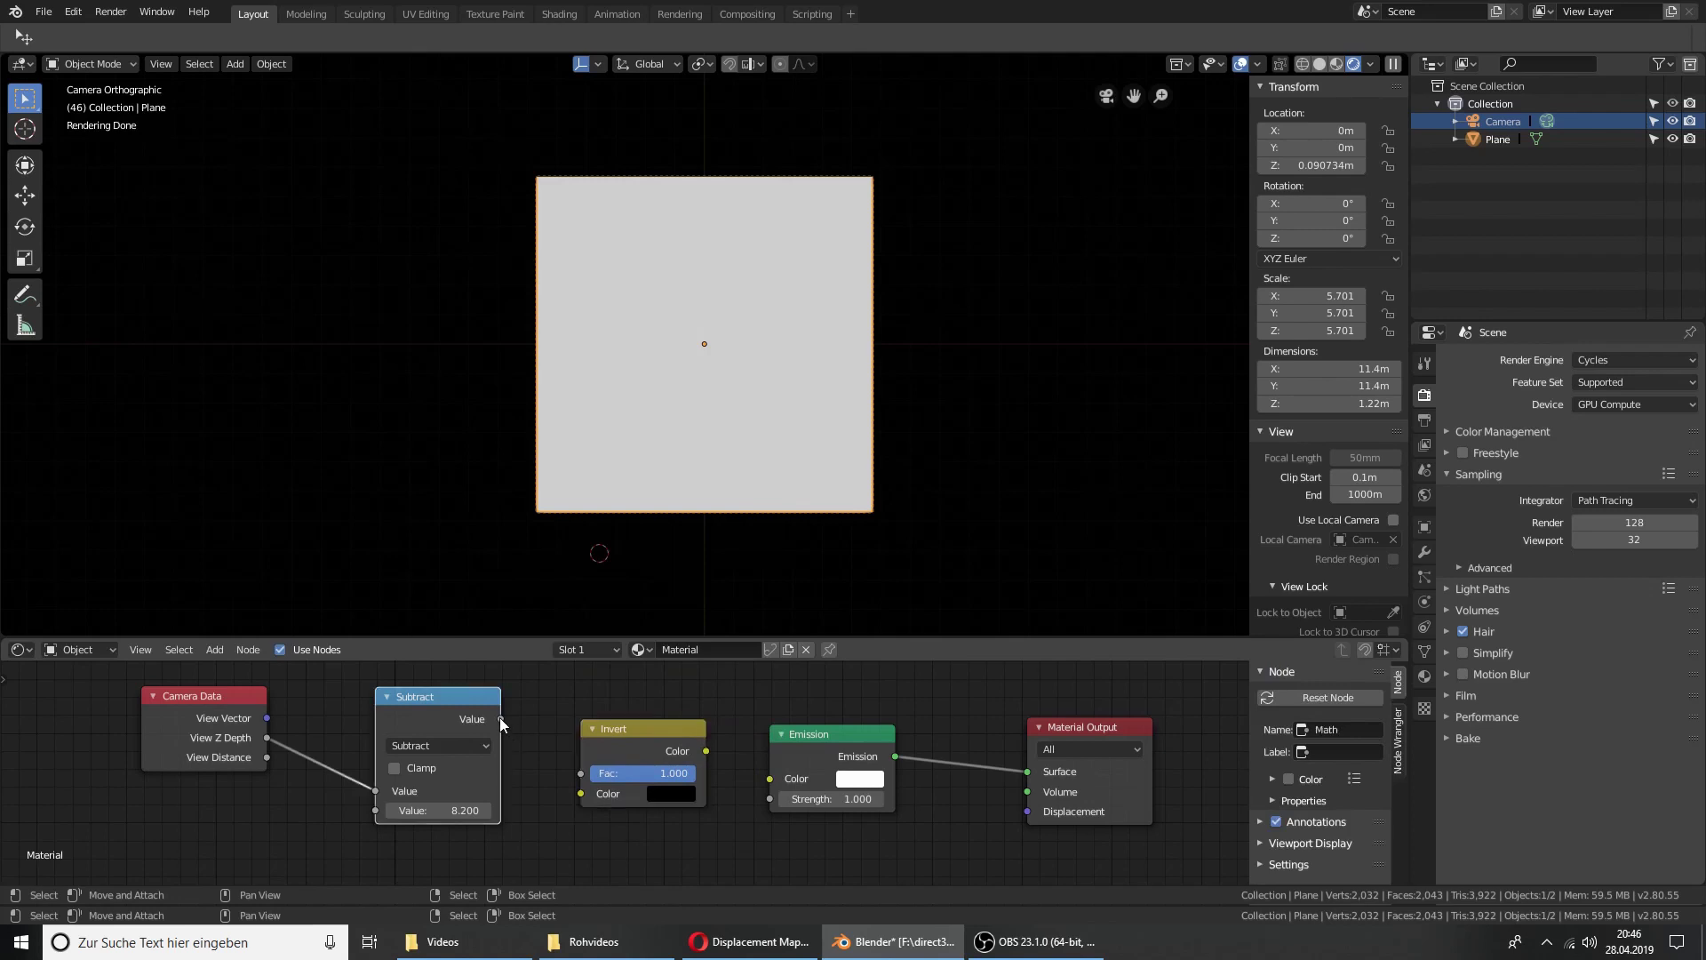
{"action": "left_click_drag", "start_coordinate": [501, 718], "coordinate": [580, 793]}
{"action": "left_click_drag", "start_coordinate": [701, 752], "coordinate": [768, 803]}
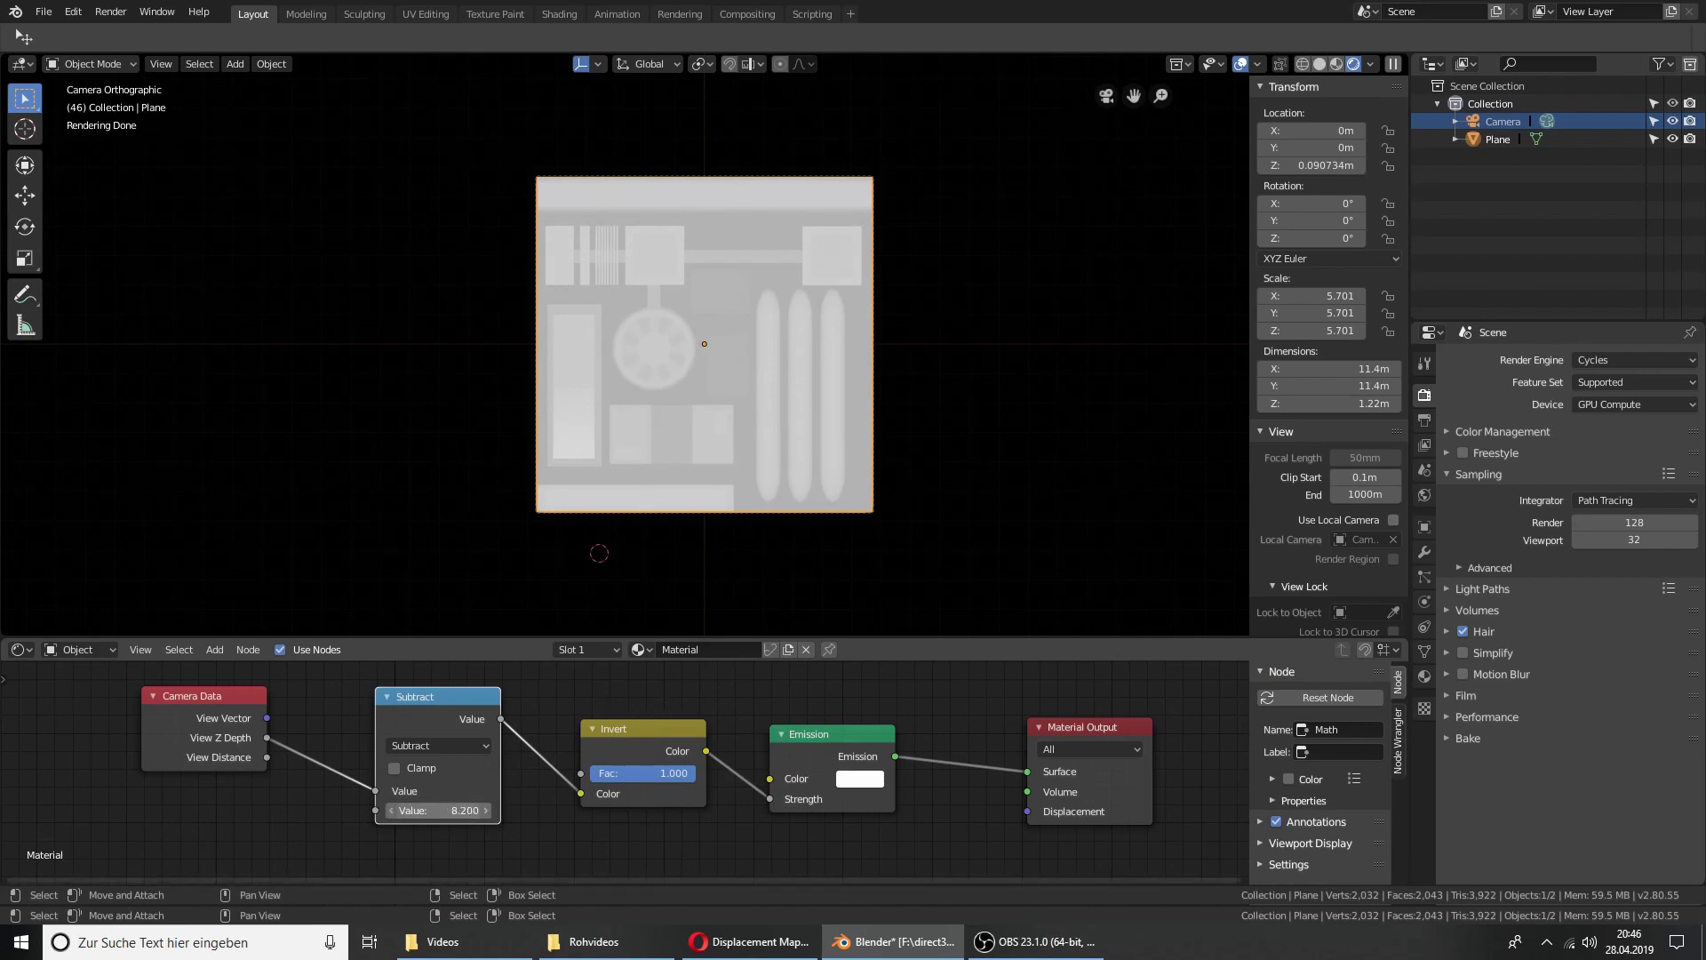
Set the Subtract value precisely to 7.755
{"action": "left_click_drag", "start_coordinate": [464, 810], "coordinate": [447, 810]}
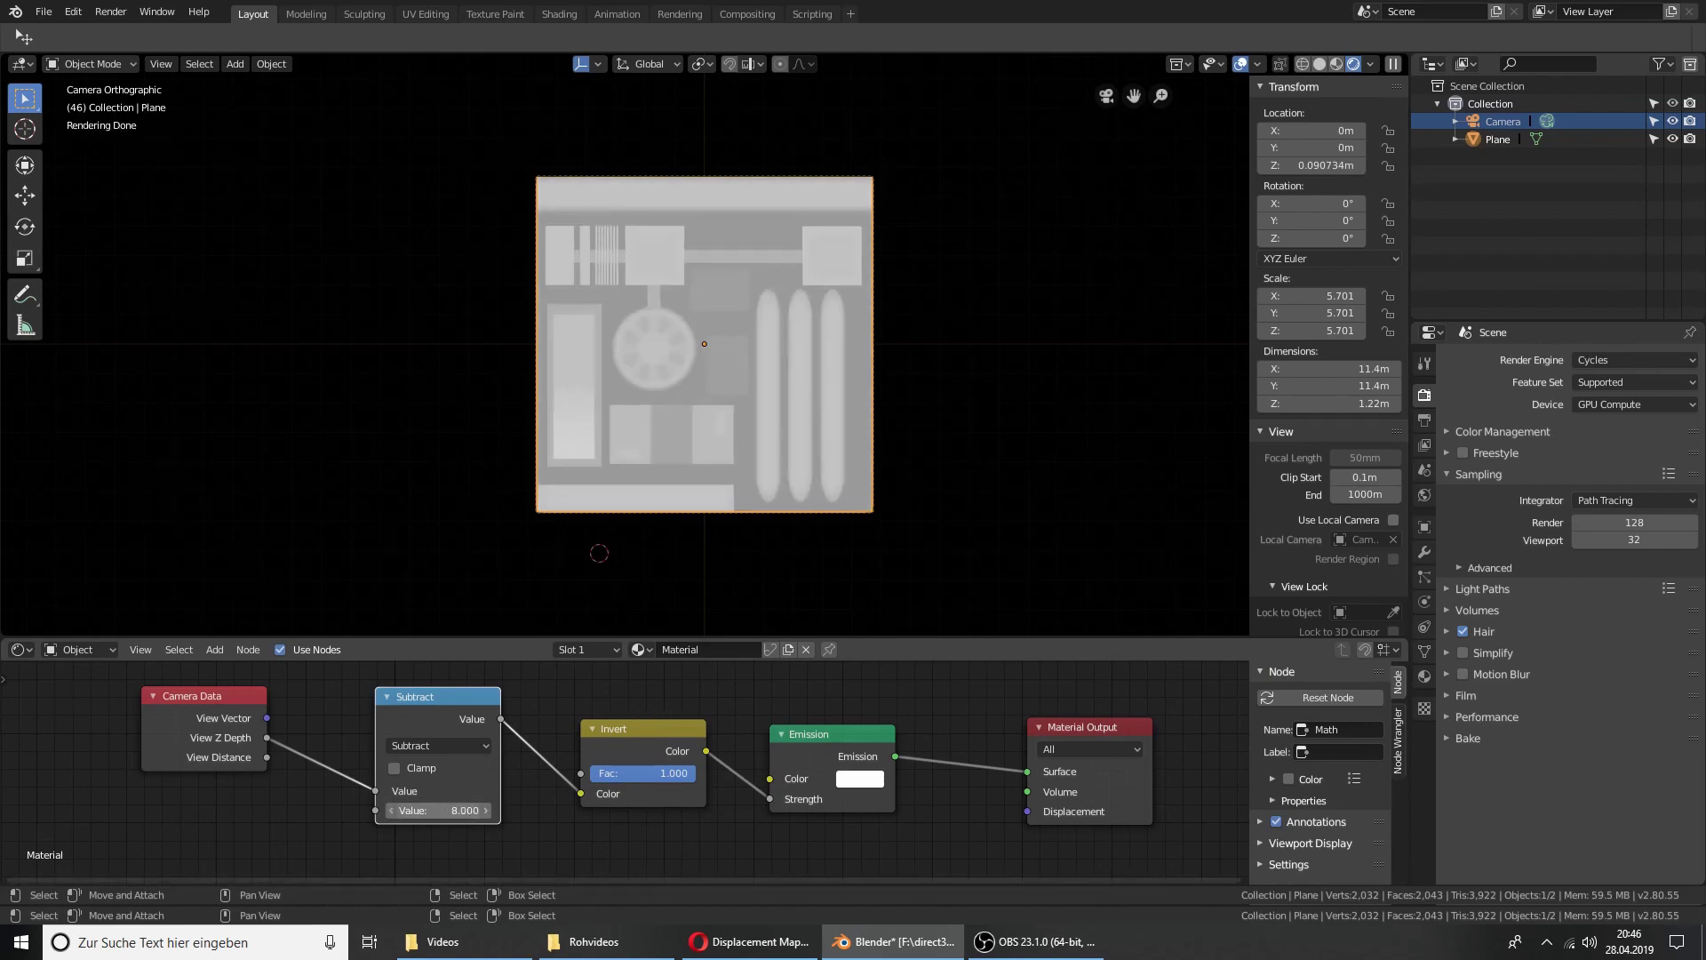
{"action": "left_click_drag", "start_coordinate": [447, 811], "coordinate": [429, 810]}
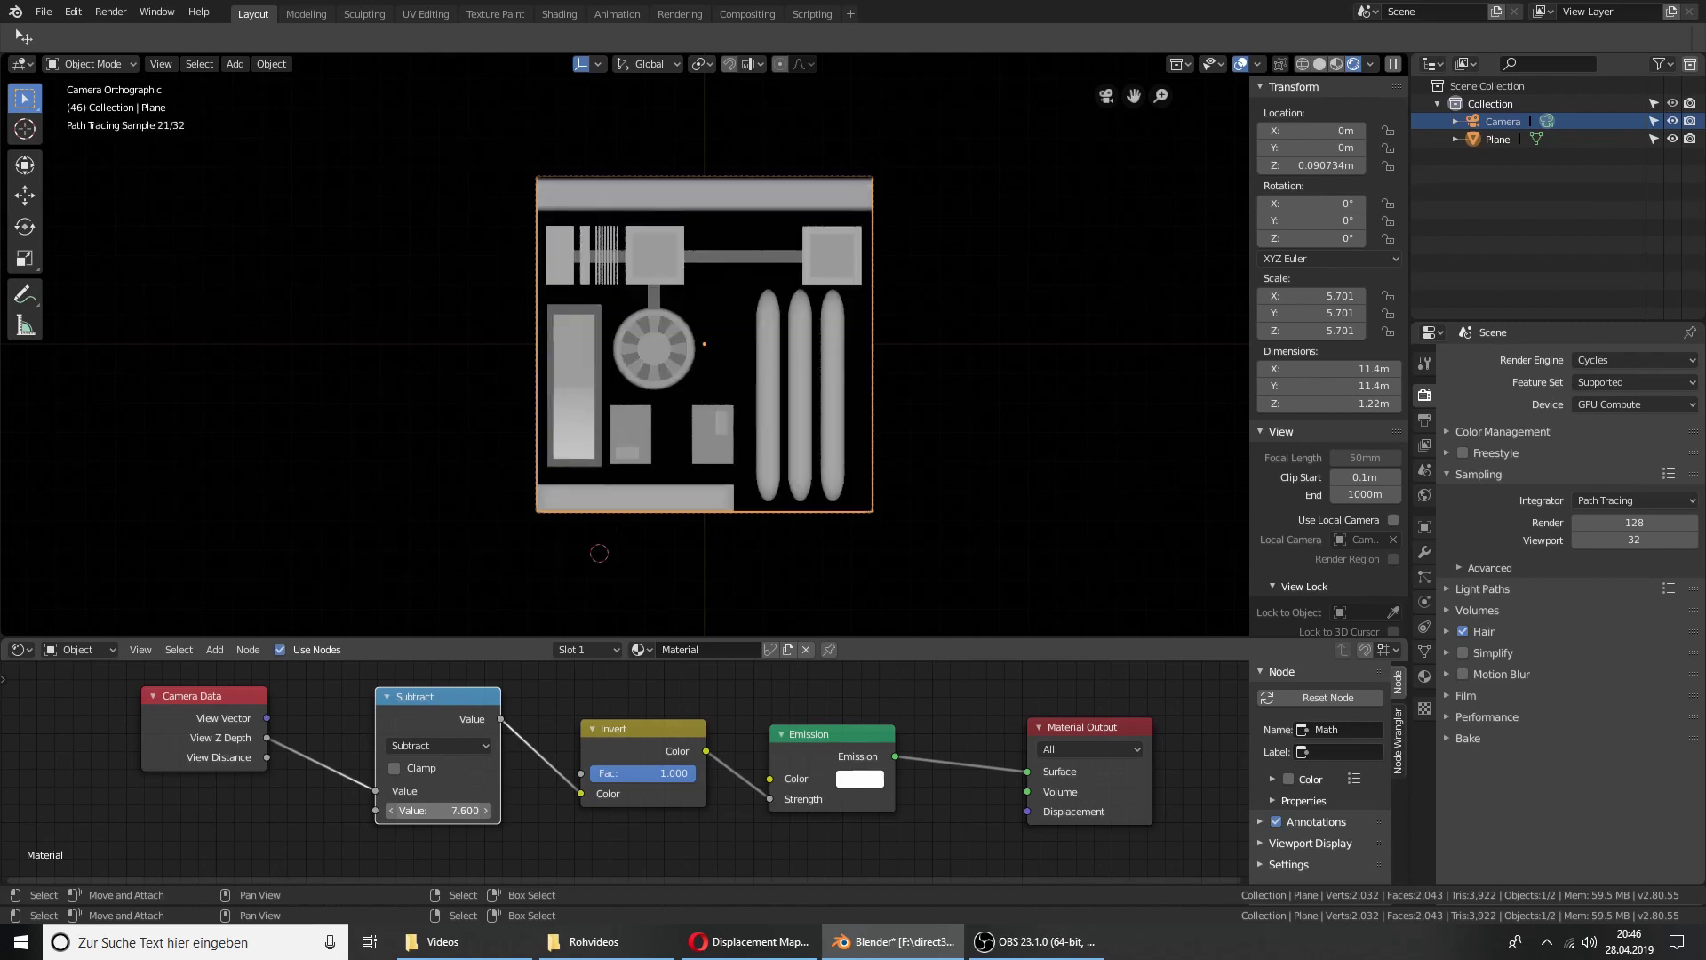
{"action": "left_click", "coordinate": [458, 808]}
{"action": "type", "text": "55"}
{"action": "key", "text": "Return"}
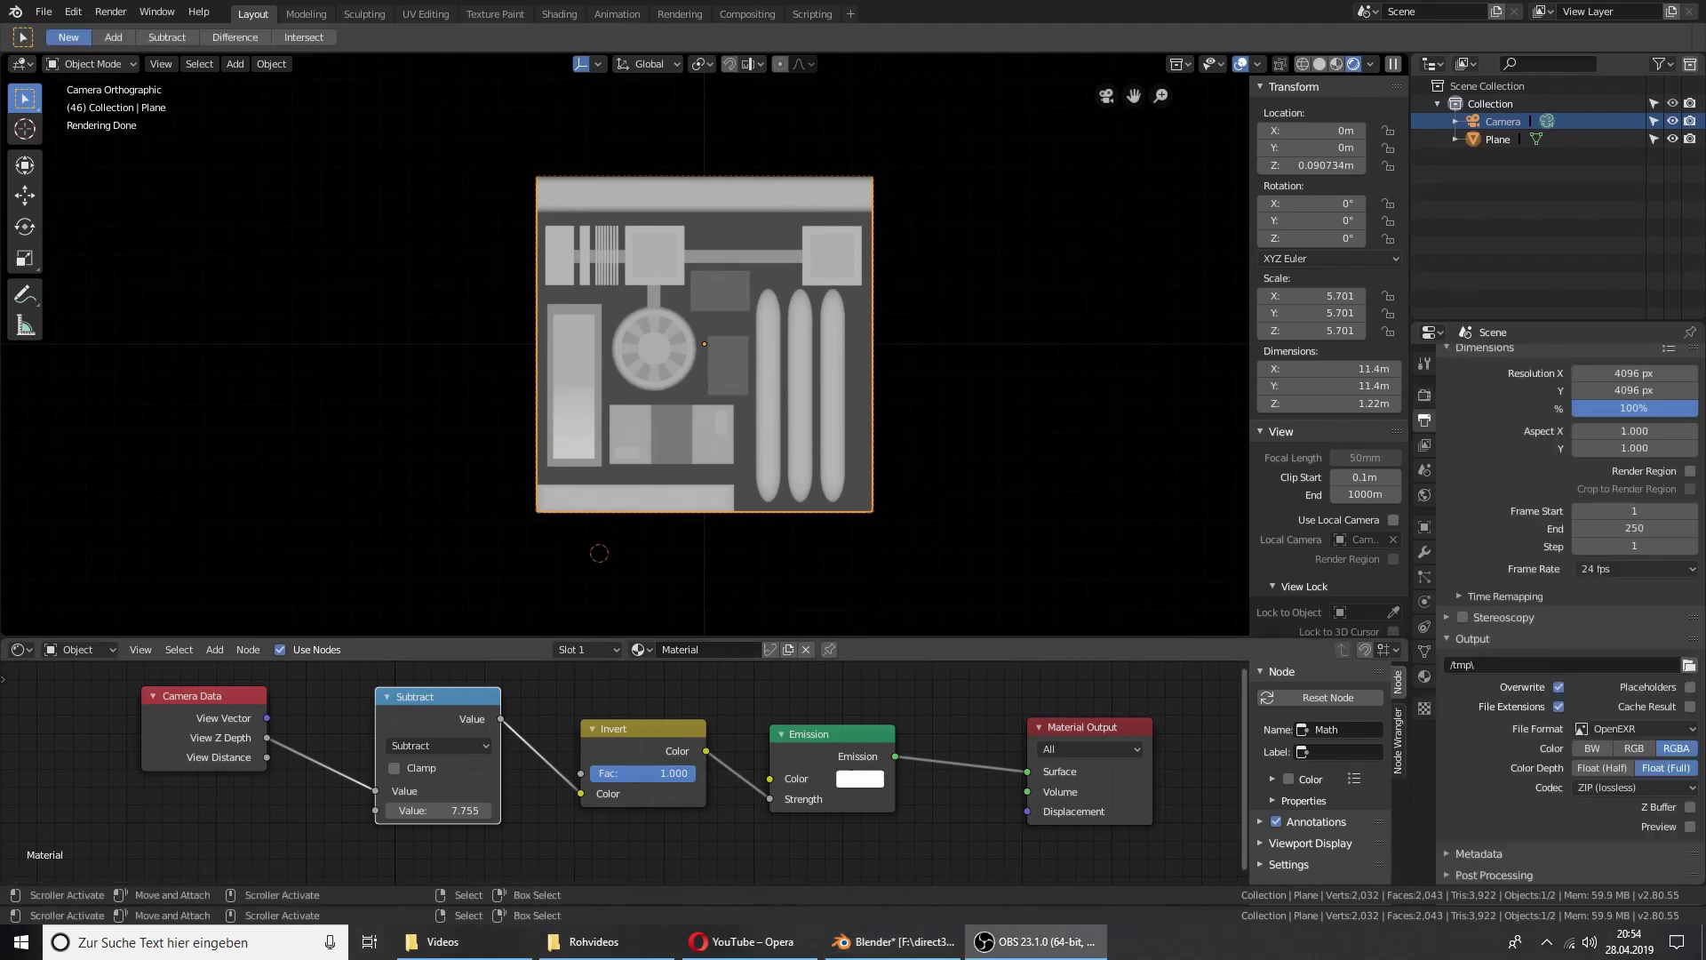
{"action": "left_click", "coordinate": [335, 552]}
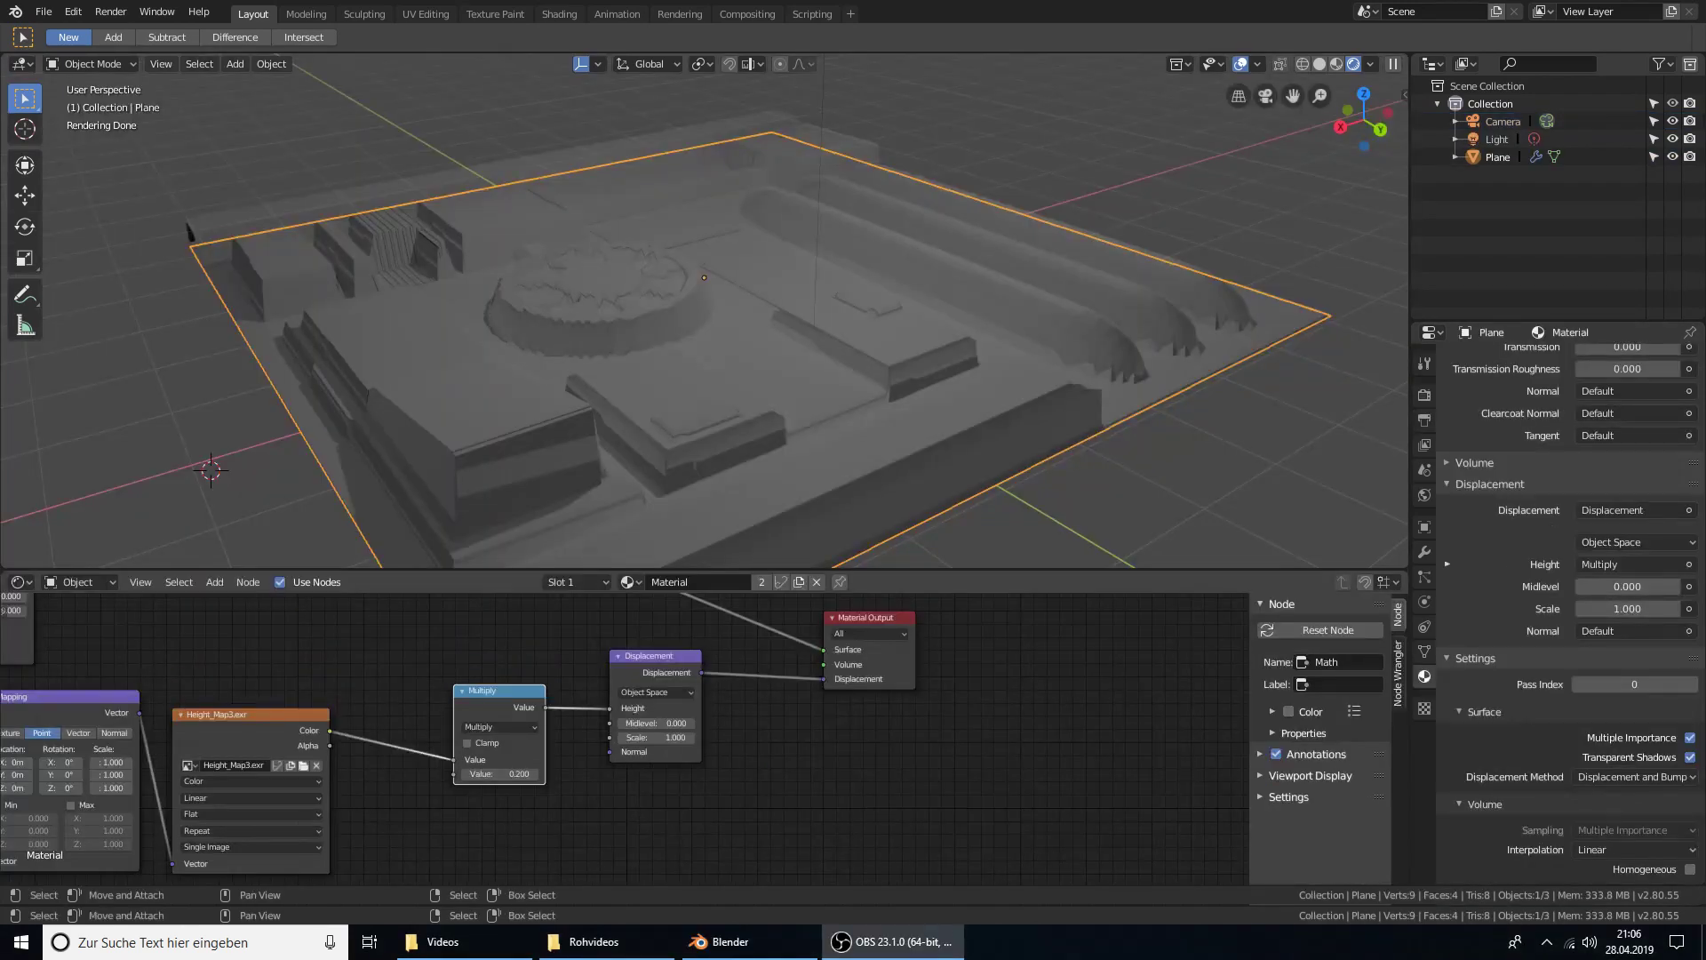
Orbit and zoom around the displaced plane to inspect its raised relief
{"action": "left_click", "coordinate": [905, 2]}
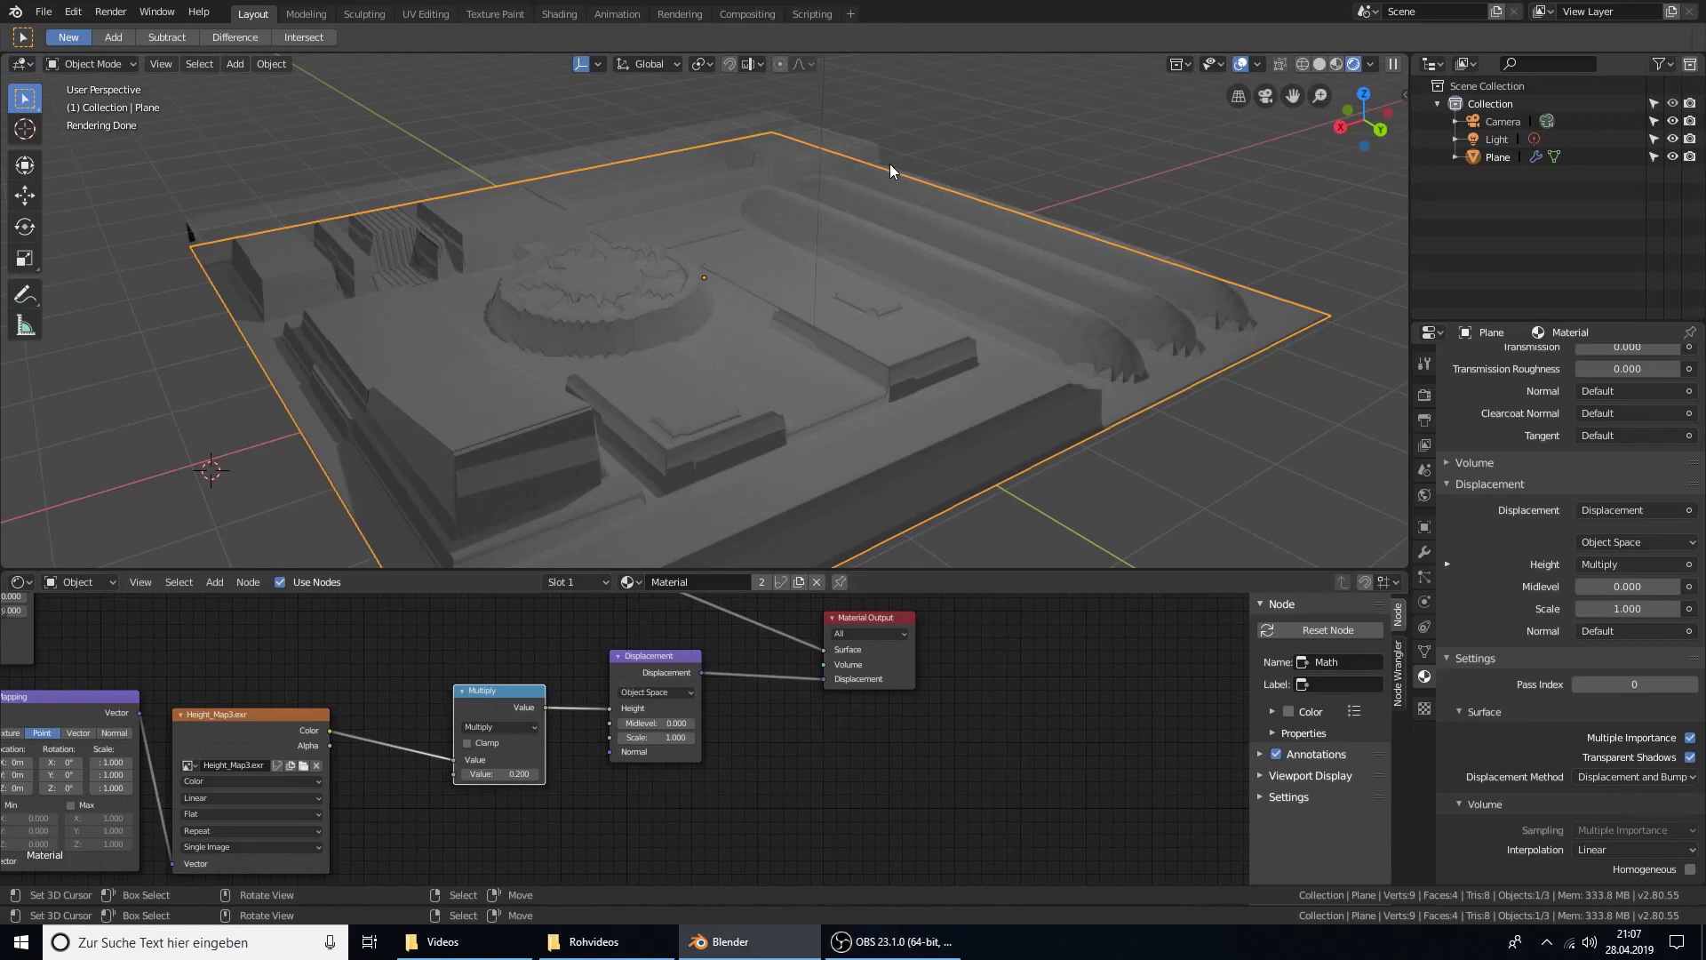
{"action": "middle_click_drag", "start_coordinate": [889, 164], "coordinate": [897, 179]}
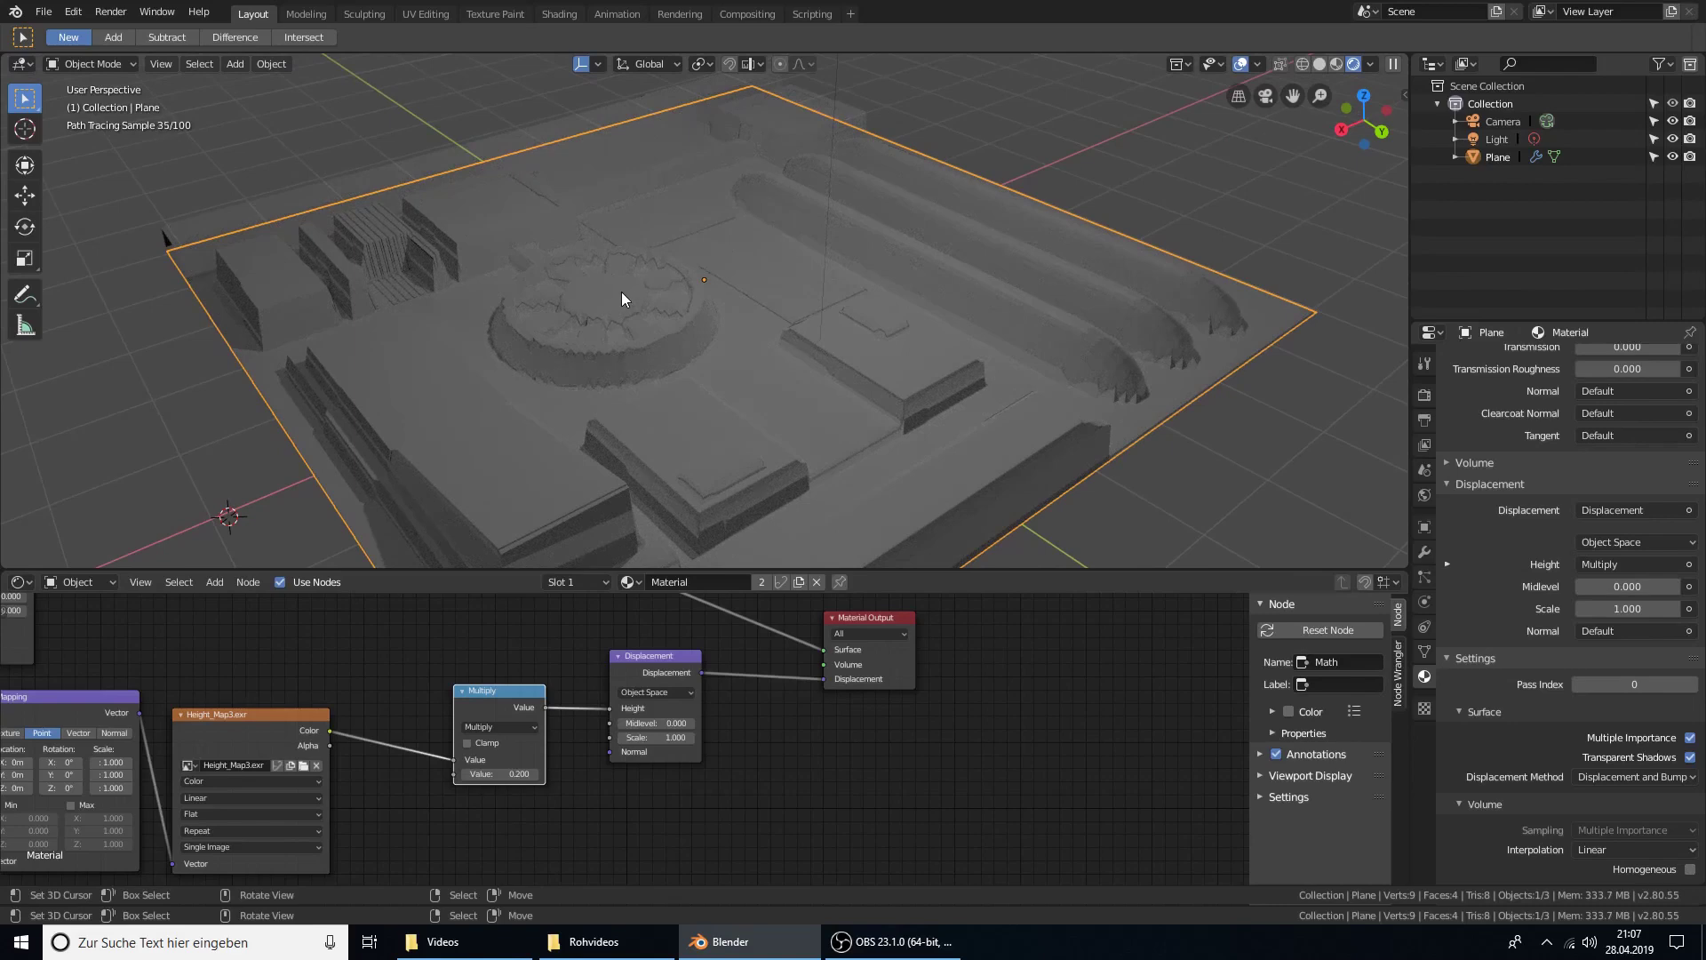
{"action": "mouse_move", "coordinate": [894, 258]}
{"action": "middle_mouse_down"}
{"action": "mouse_move", "coordinate": [682, 296]}
{"action": "mouse_move", "coordinate": [729, 301]}
{"action": "middle_mouse_up"}
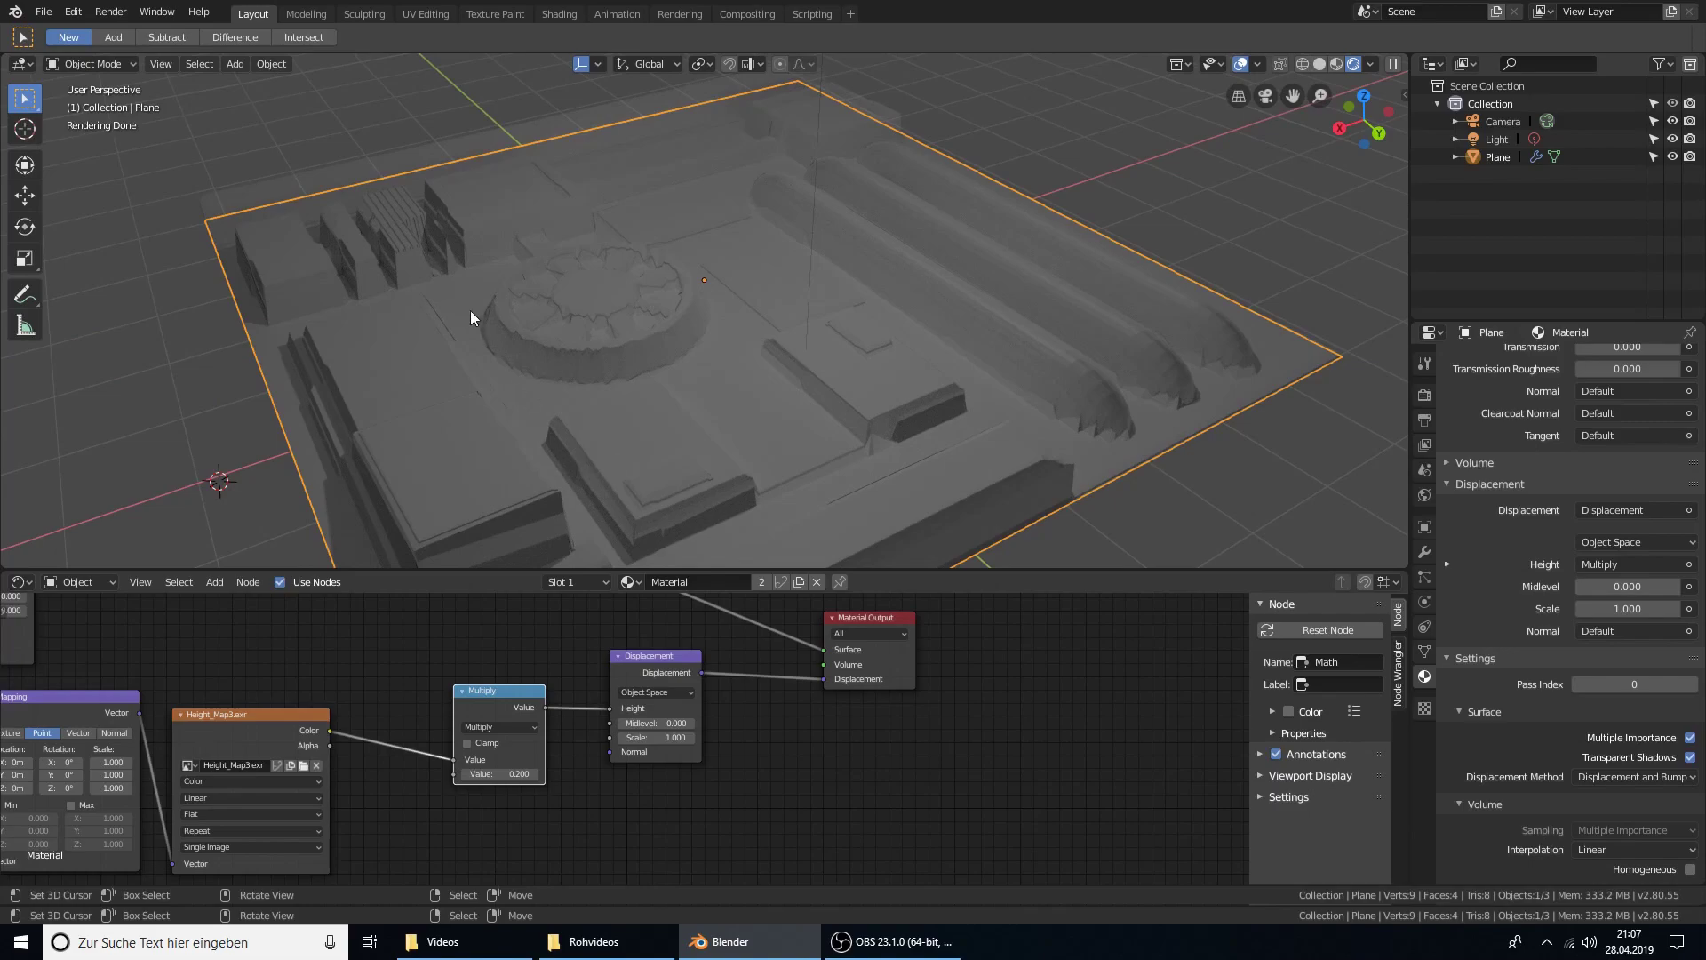
{"action": "middle_click_drag", "start_coordinate": [471, 317], "coordinate": [708, 297]}
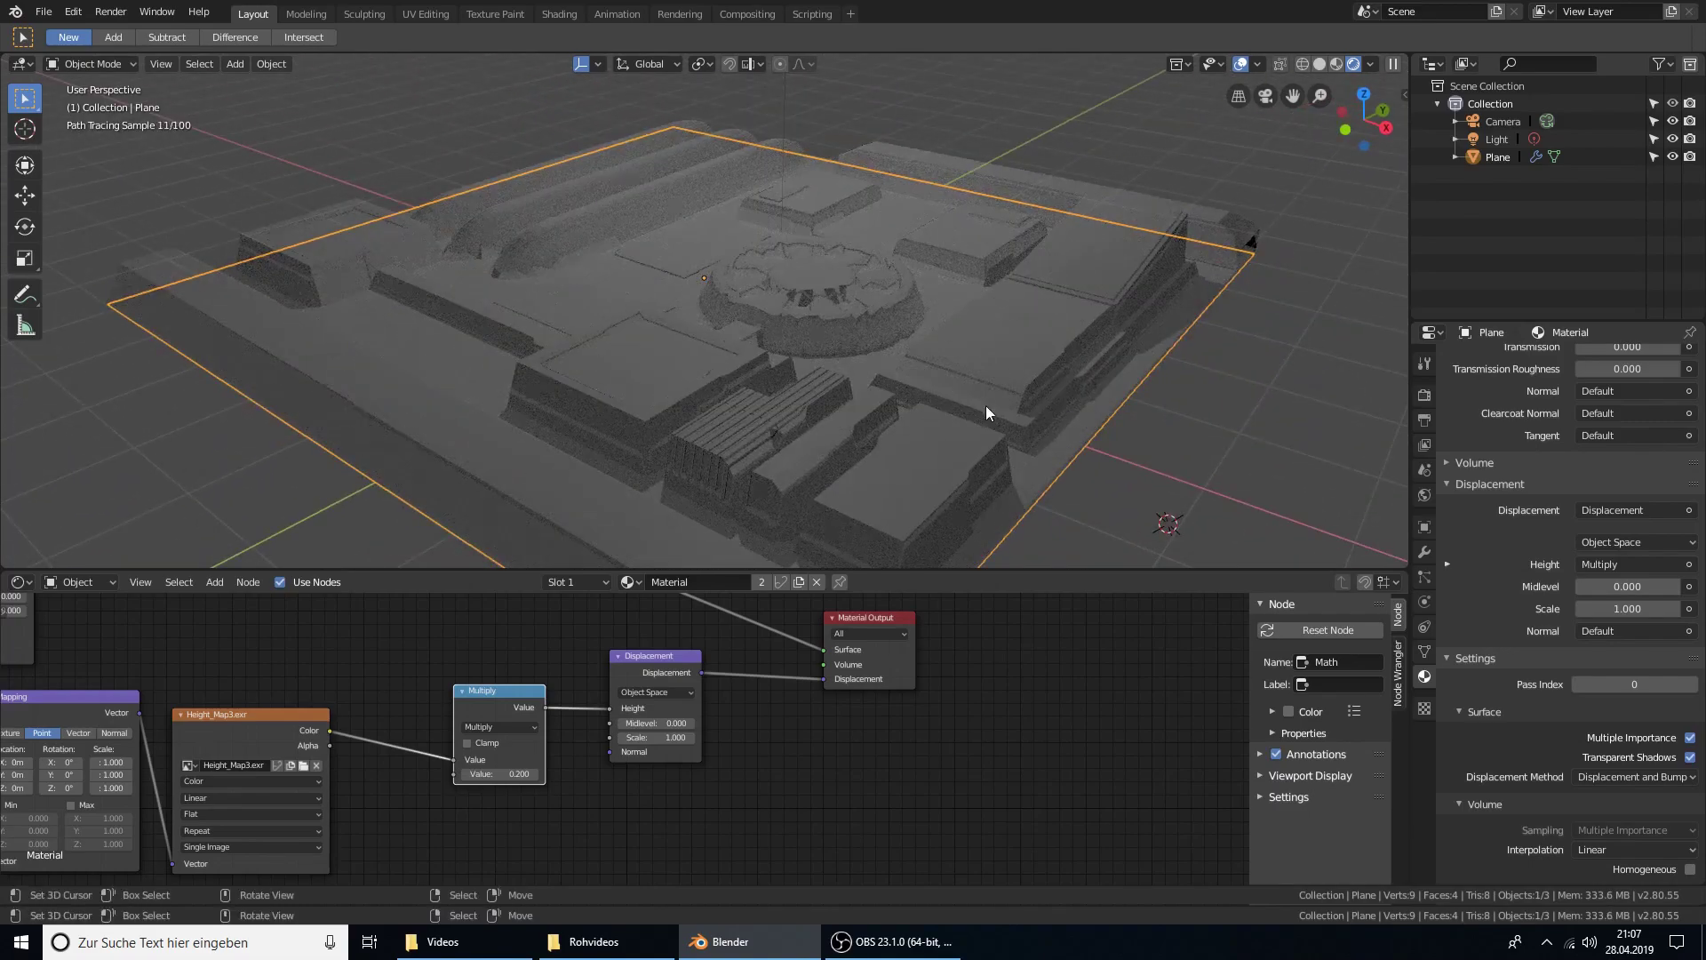
{"action": "scroll", "coordinate": [986, 405], "scroll_direction": "up", "scroll_amount": 1}
{"action": "scroll", "coordinate": [990, 400], "scroll_direction": "up", "scroll_amount": 1}
{"action": "scroll", "coordinate": [984, 397], "scroll_direction": "up", "scroll_amount": 1}
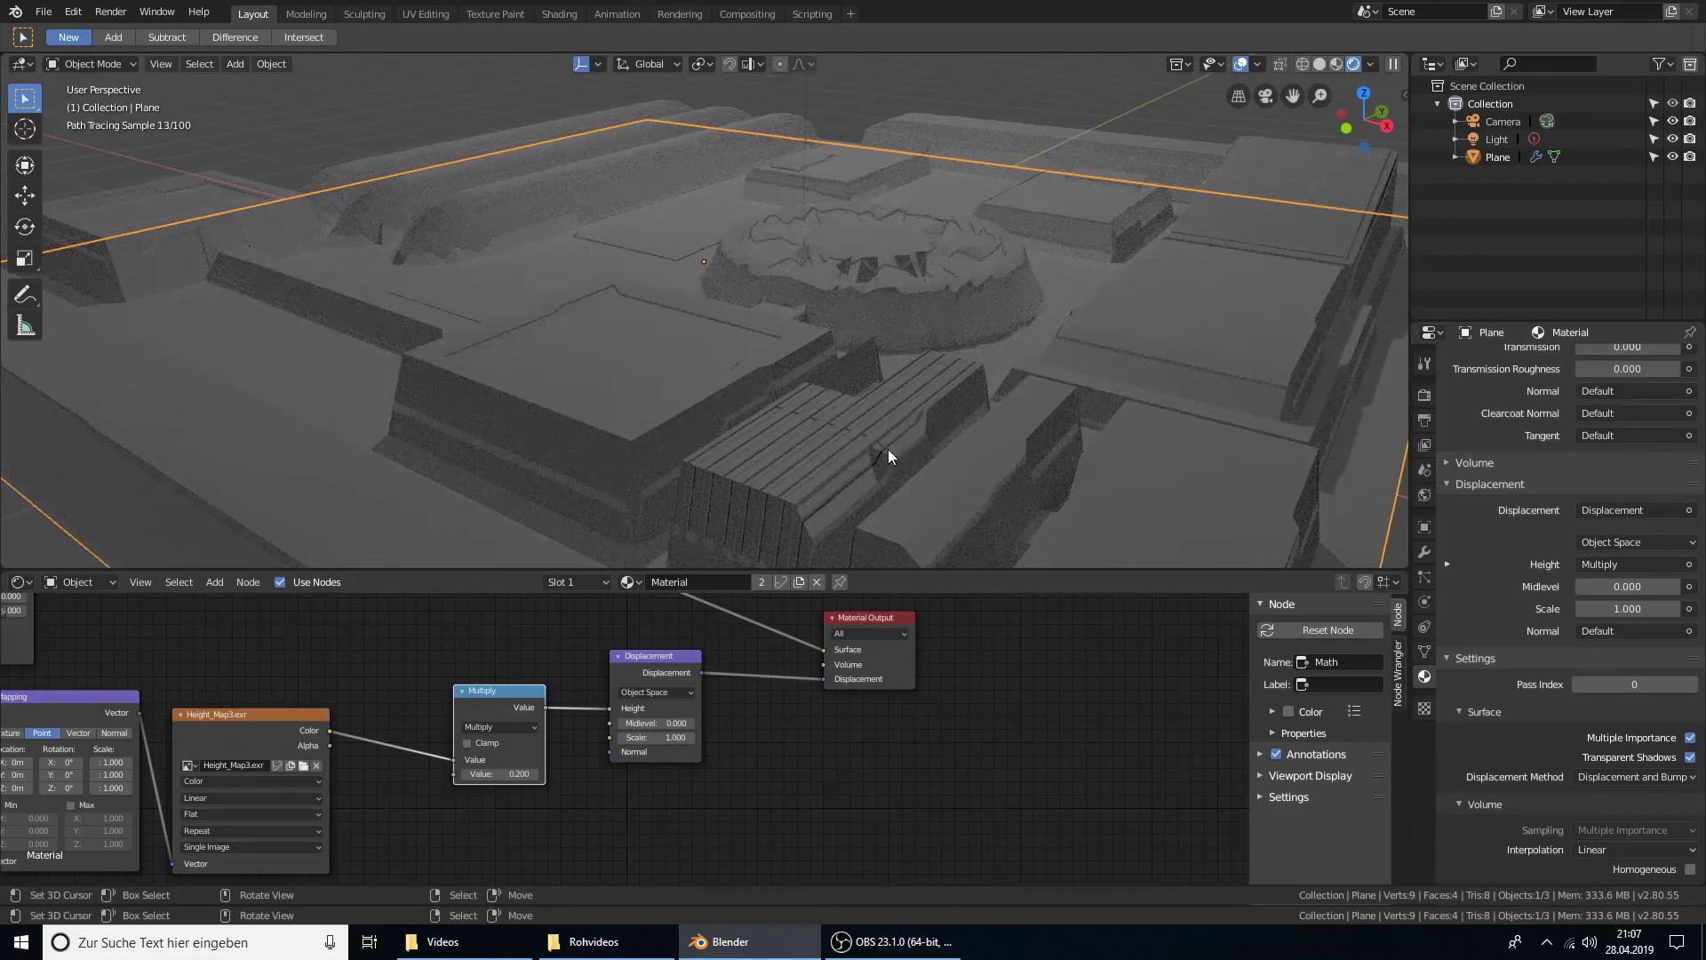
{"action": "mouse_move", "coordinate": [887, 450]}
{"action": "middle_mouse_down"}
{"action": "mouse_move", "coordinate": [801, 480]}
{"action": "mouse_move", "coordinate": [1084, 398]}
{"action": "mouse_move", "coordinate": [1060, 408]}
{"action": "middle_mouse_up"}
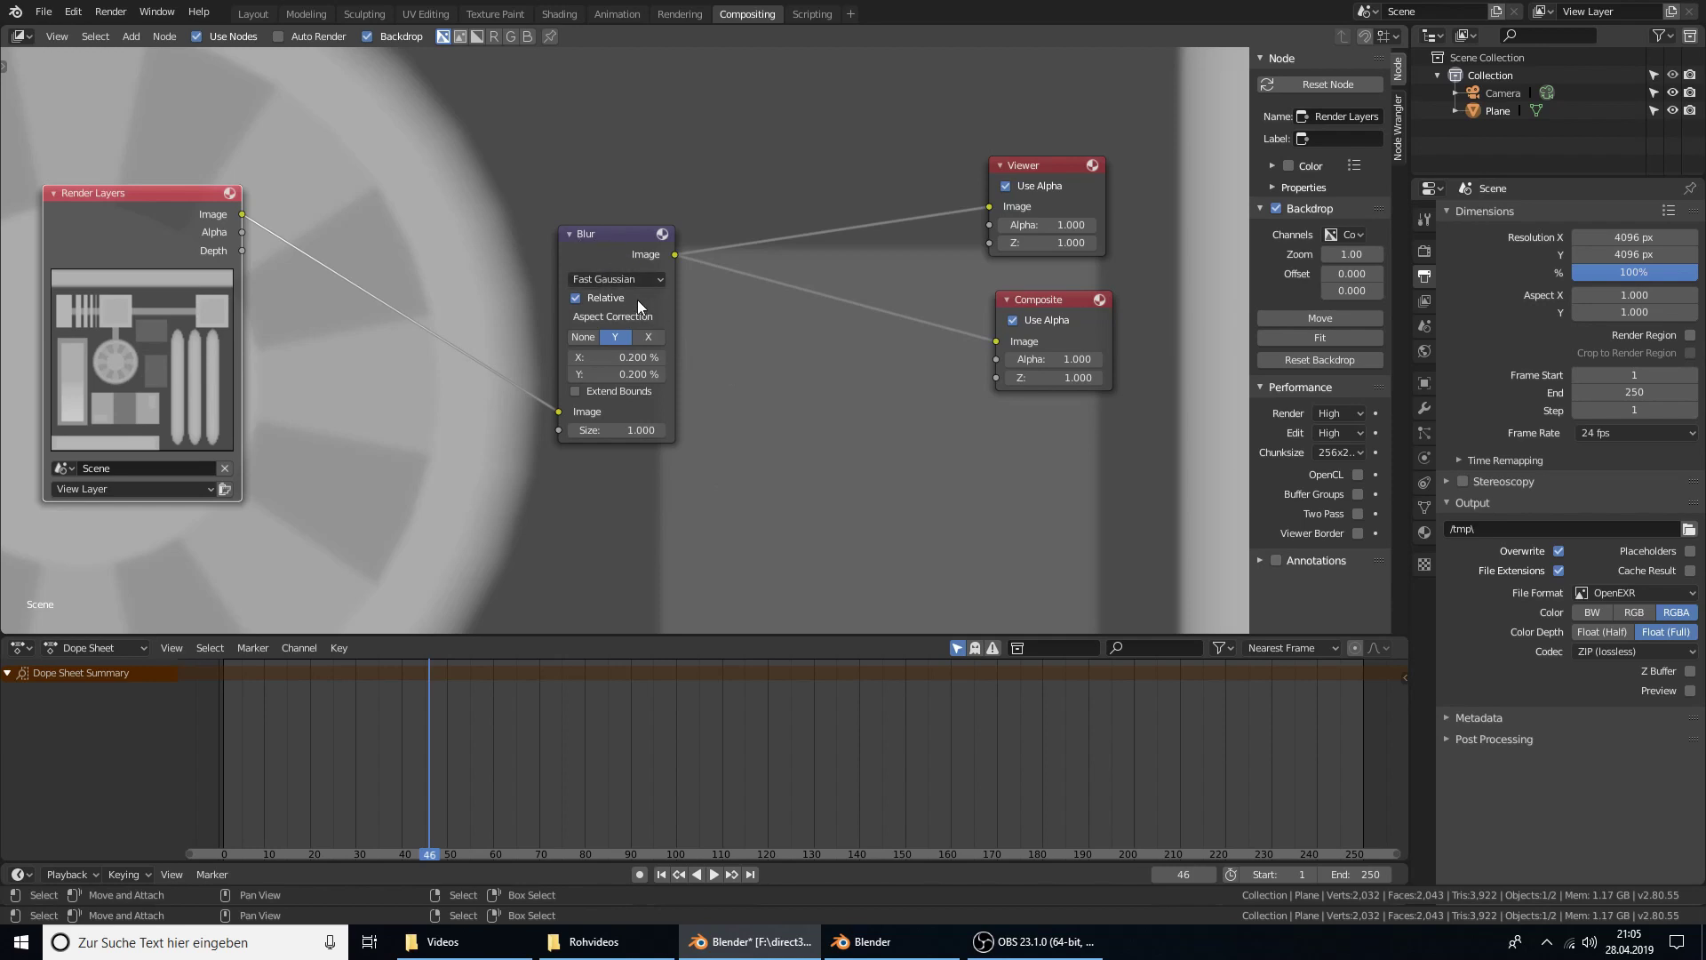
Zoom around the compositor nodes, then bring the screen recorder to the front
{"action": "scroll", "coordinate": [656, 306], "scroll_direction": "up", "scroll_amount": 1}
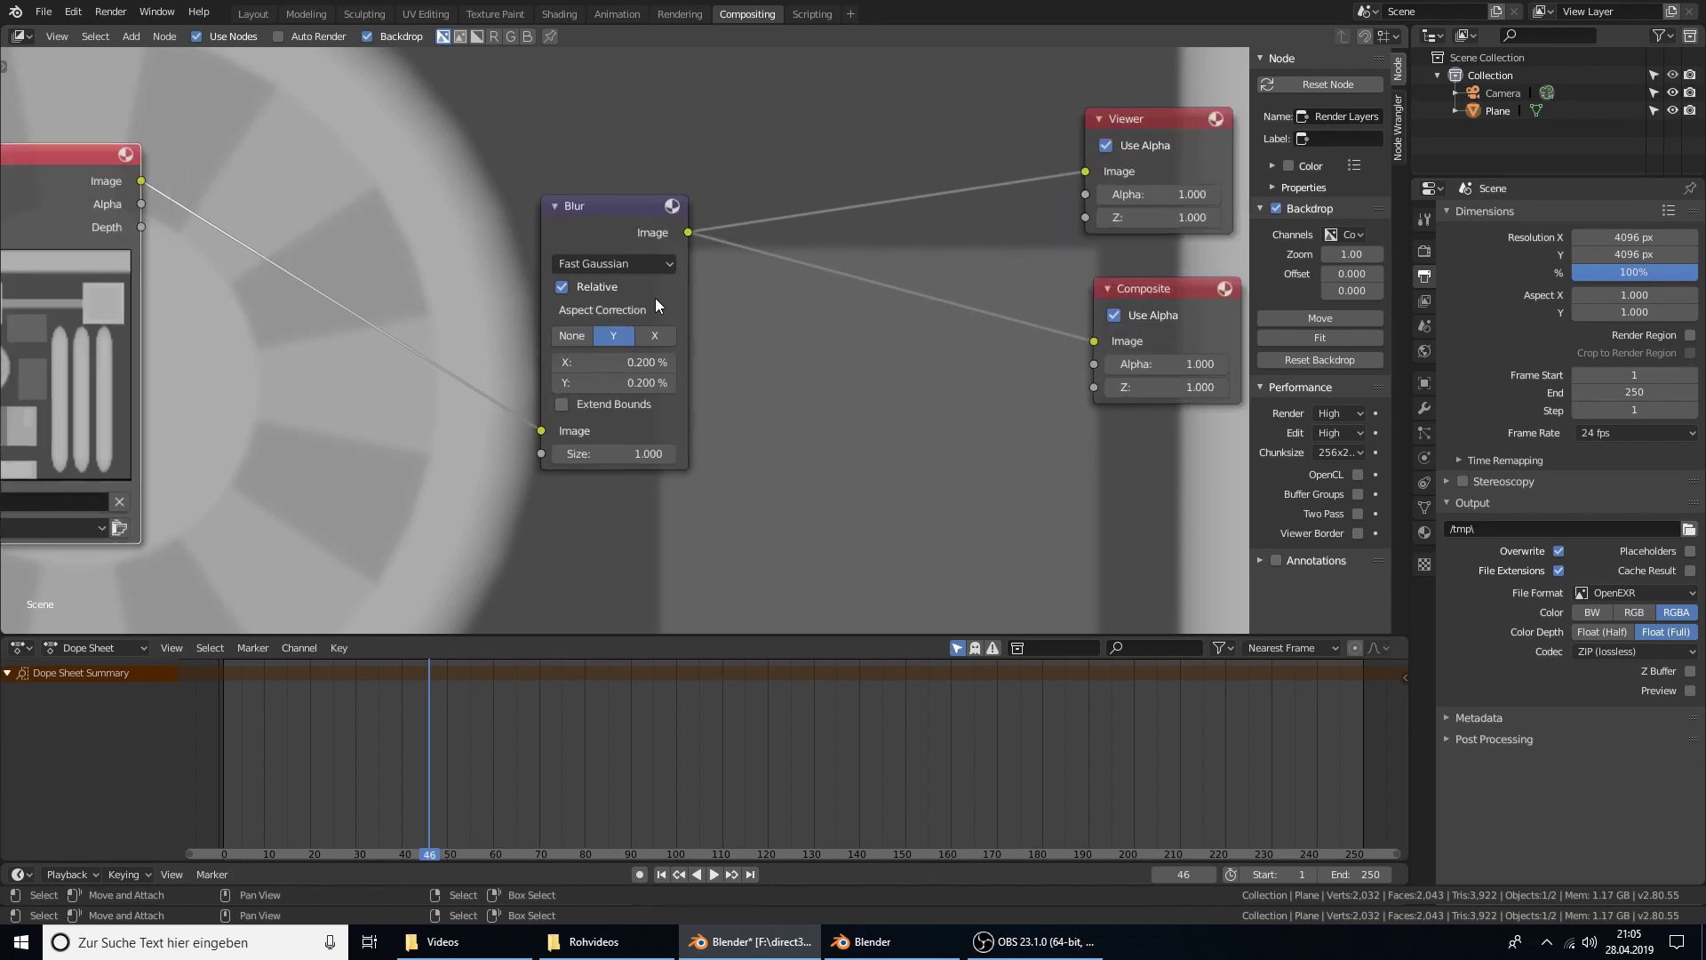
{"action": "scroll", "coordinate": [655, 306], "scroll_direction": "up", "scroll_amount": 1}
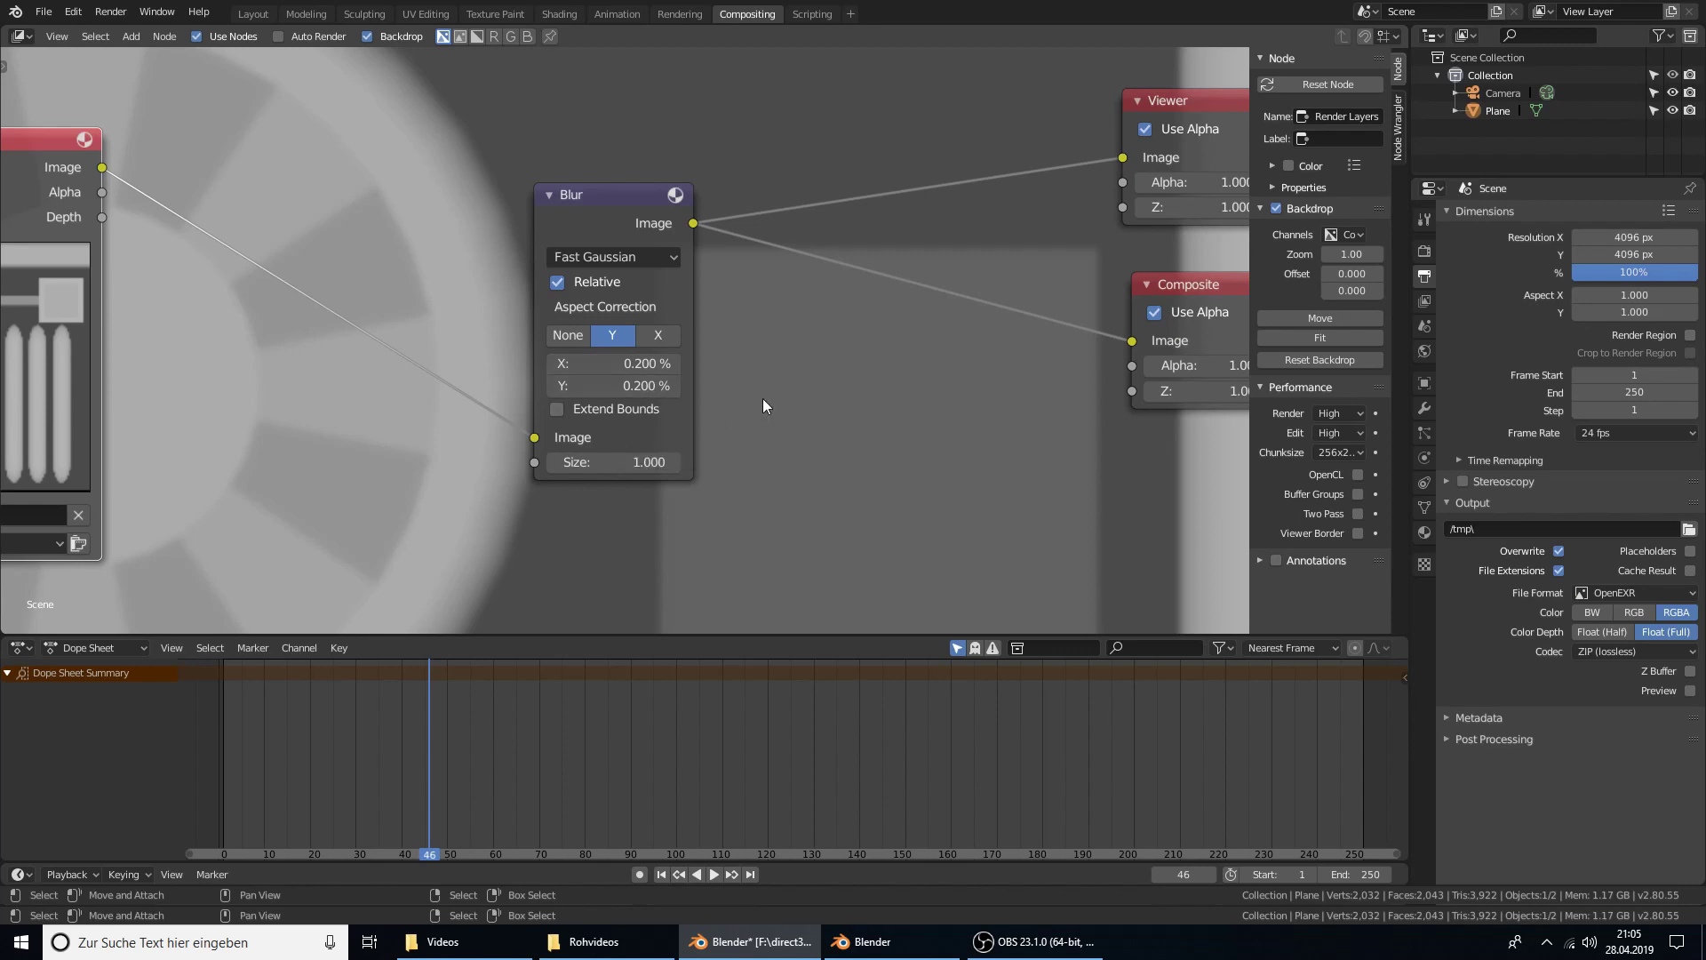
{"action": "scroll", "coordinate": [763, 399], "scroll_direction": "down", "scroll_amount": 1}
{"action": "scroll", "coordinate": [763, 398], "scroll_direction": "down", "scroll_amount": 1}
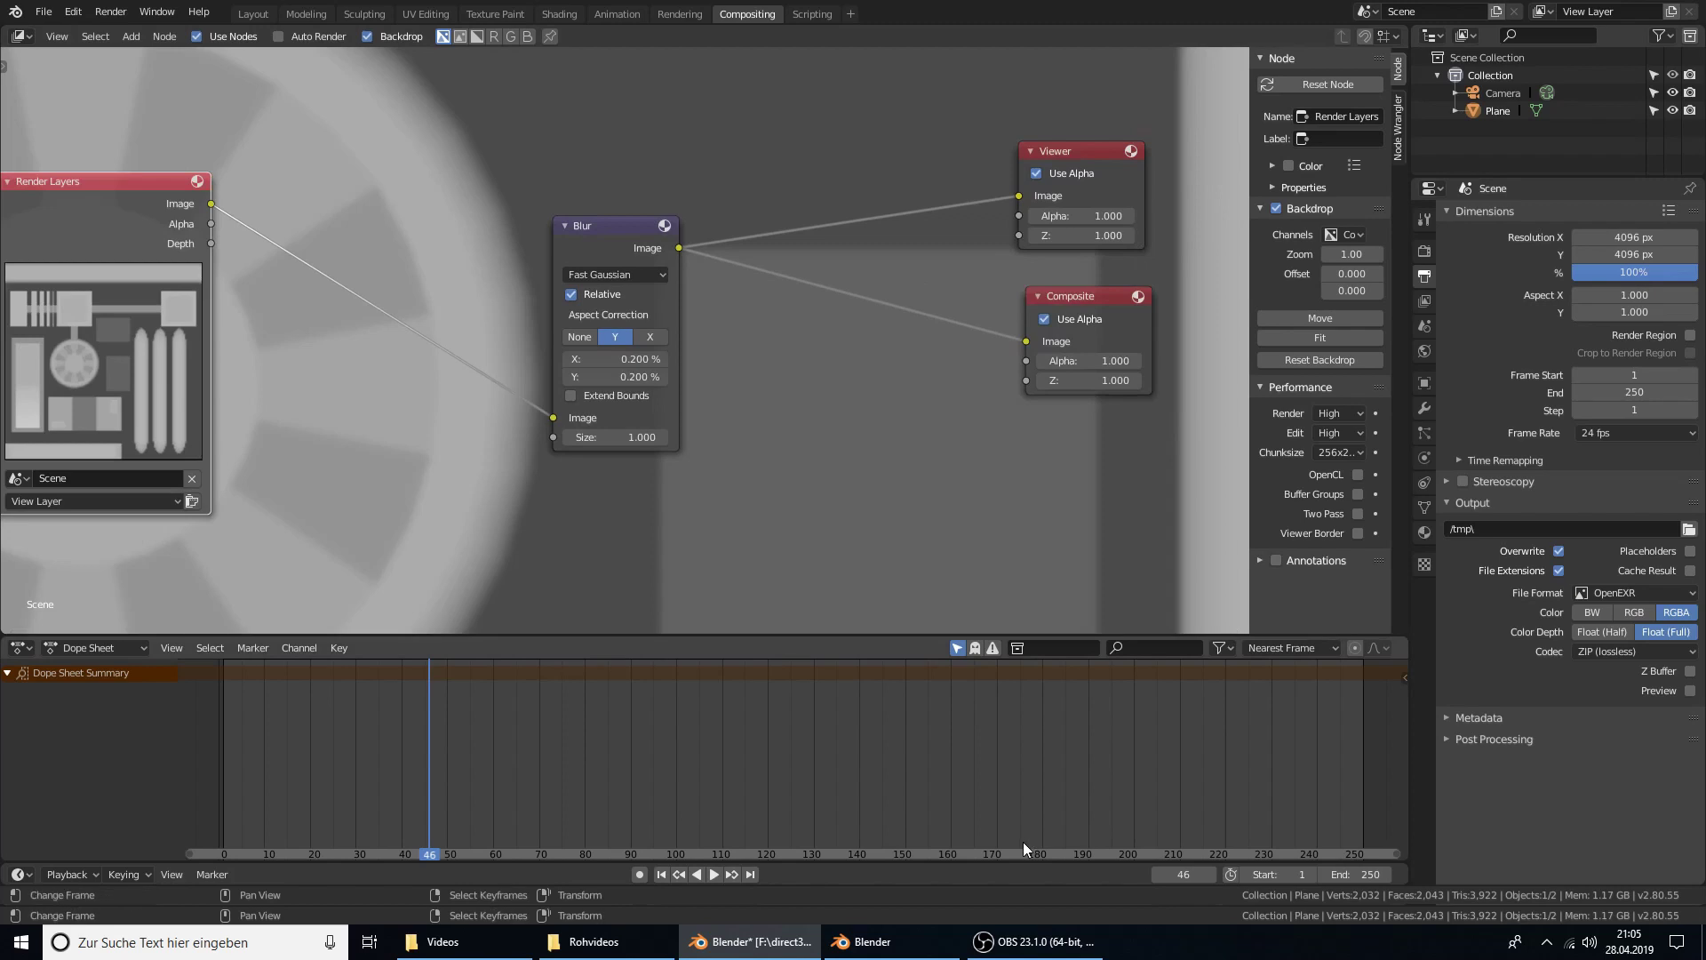
{"action": "left_click", "coordinate": [1013, 947]}
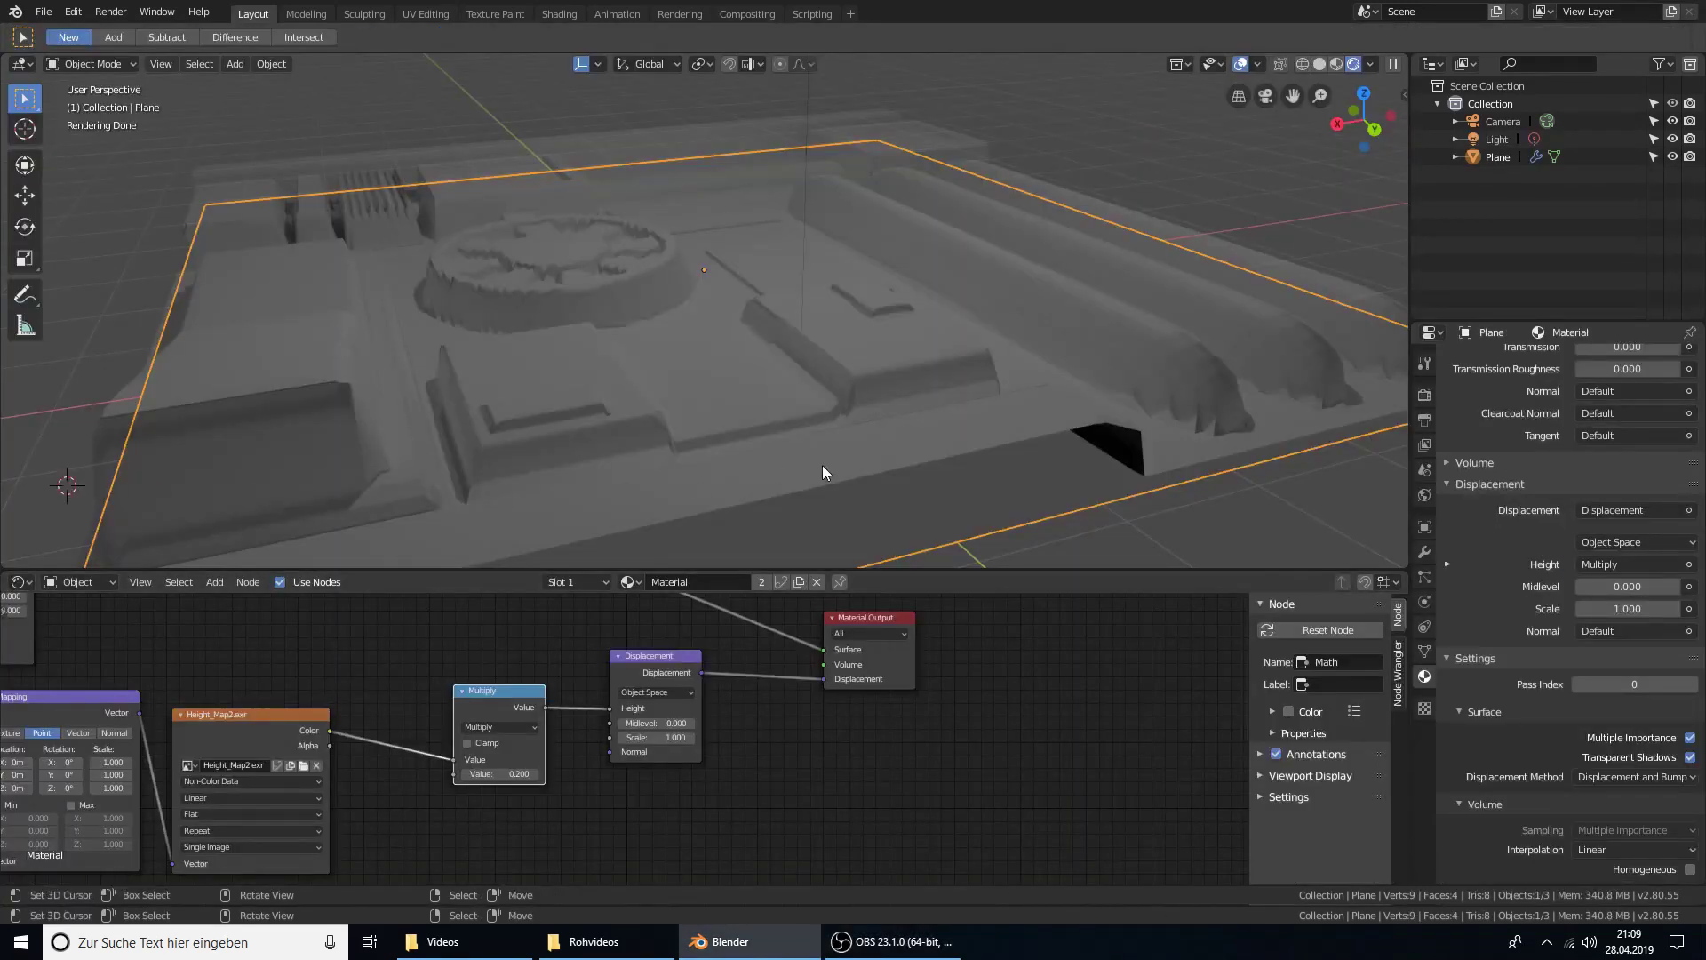
Orbit and zoom around the displaced plane to inspect it, toggling Edit Mode along the way
{"action": "mouse_move", "coordinate": [908, 478]}
{"action": "middle_mouse_down"}
{"action": "mouse_move", "coordinate": [780, 424]}
{"action": "mouse_move", "coordinate": [707, 441]}
{"action": "middle_mouse_up"}
{"action": "scroll", "coordinate": [920, 463], "scroll_direction": "up", "scroll_amount": 3}
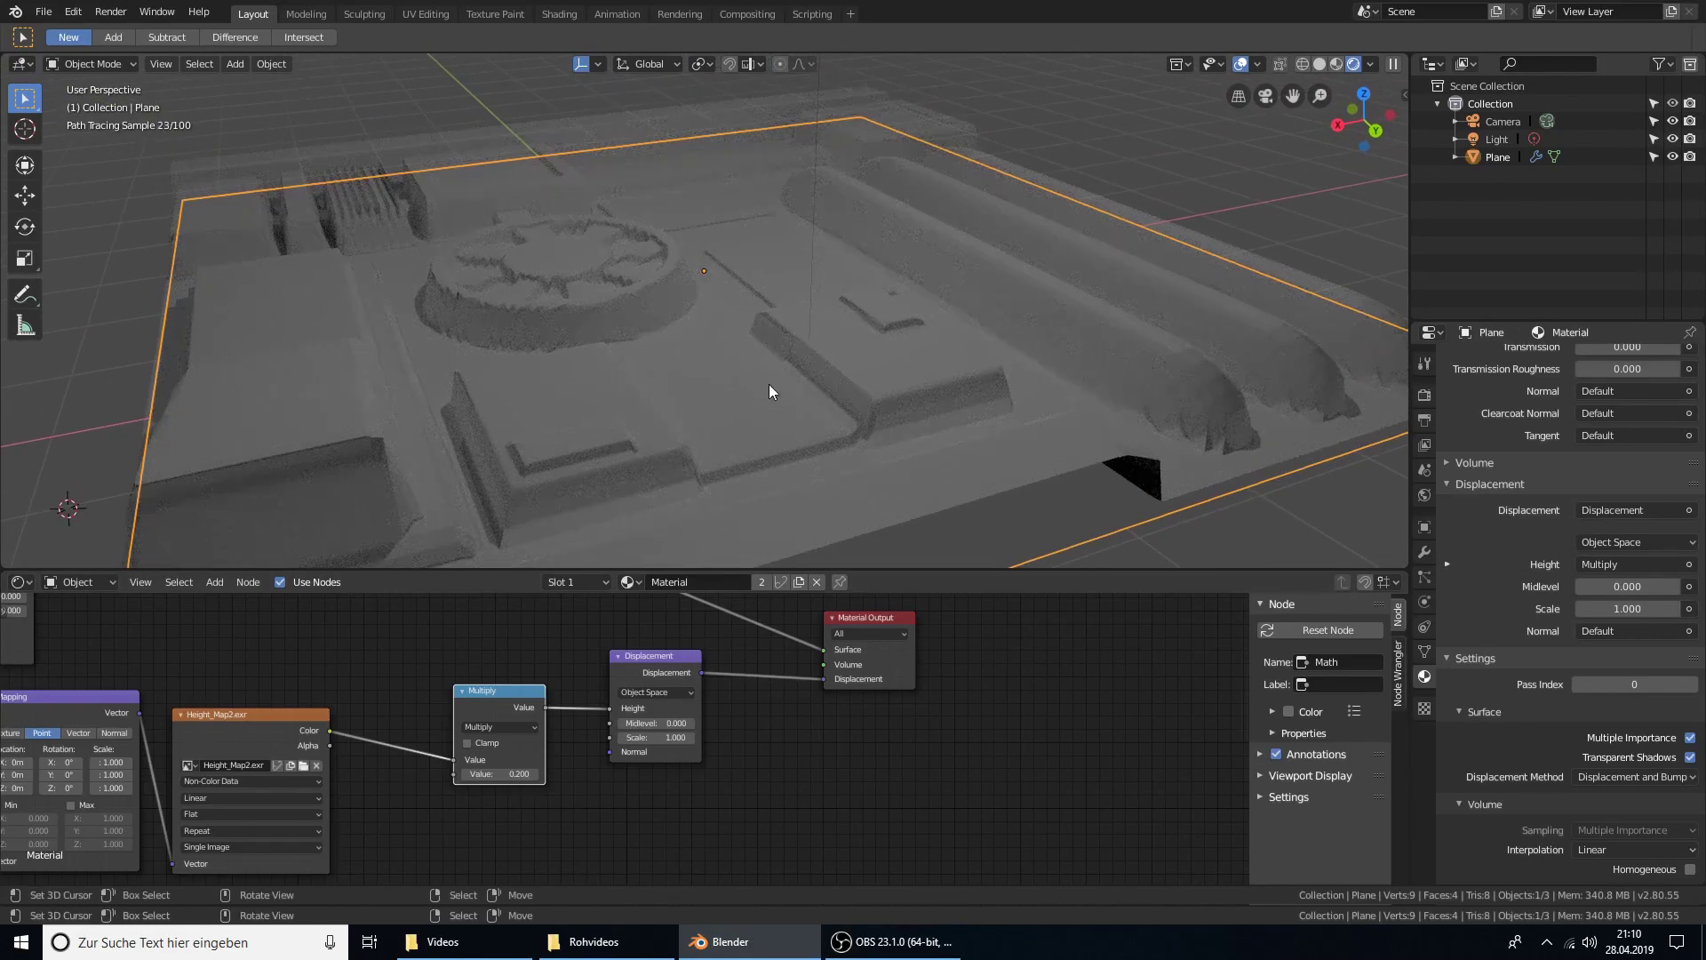
{"action": "mouse_move", "coordinate": [931, 259]}
{"action": "middle_mouse_down"}
{"action": "mouse_move", "coordinate": [590, 274]}
{"action": "mouse_move", "coordinate": [844, 264]}
{"action": "mouse_move", "coordinate": [931, 275]}
{"action": "mouse_move", "coordinate": [933, 305]}
{"action": "mouse_move", "coordinate": [979, 320]}
{"action": "middle_mouse_up"}
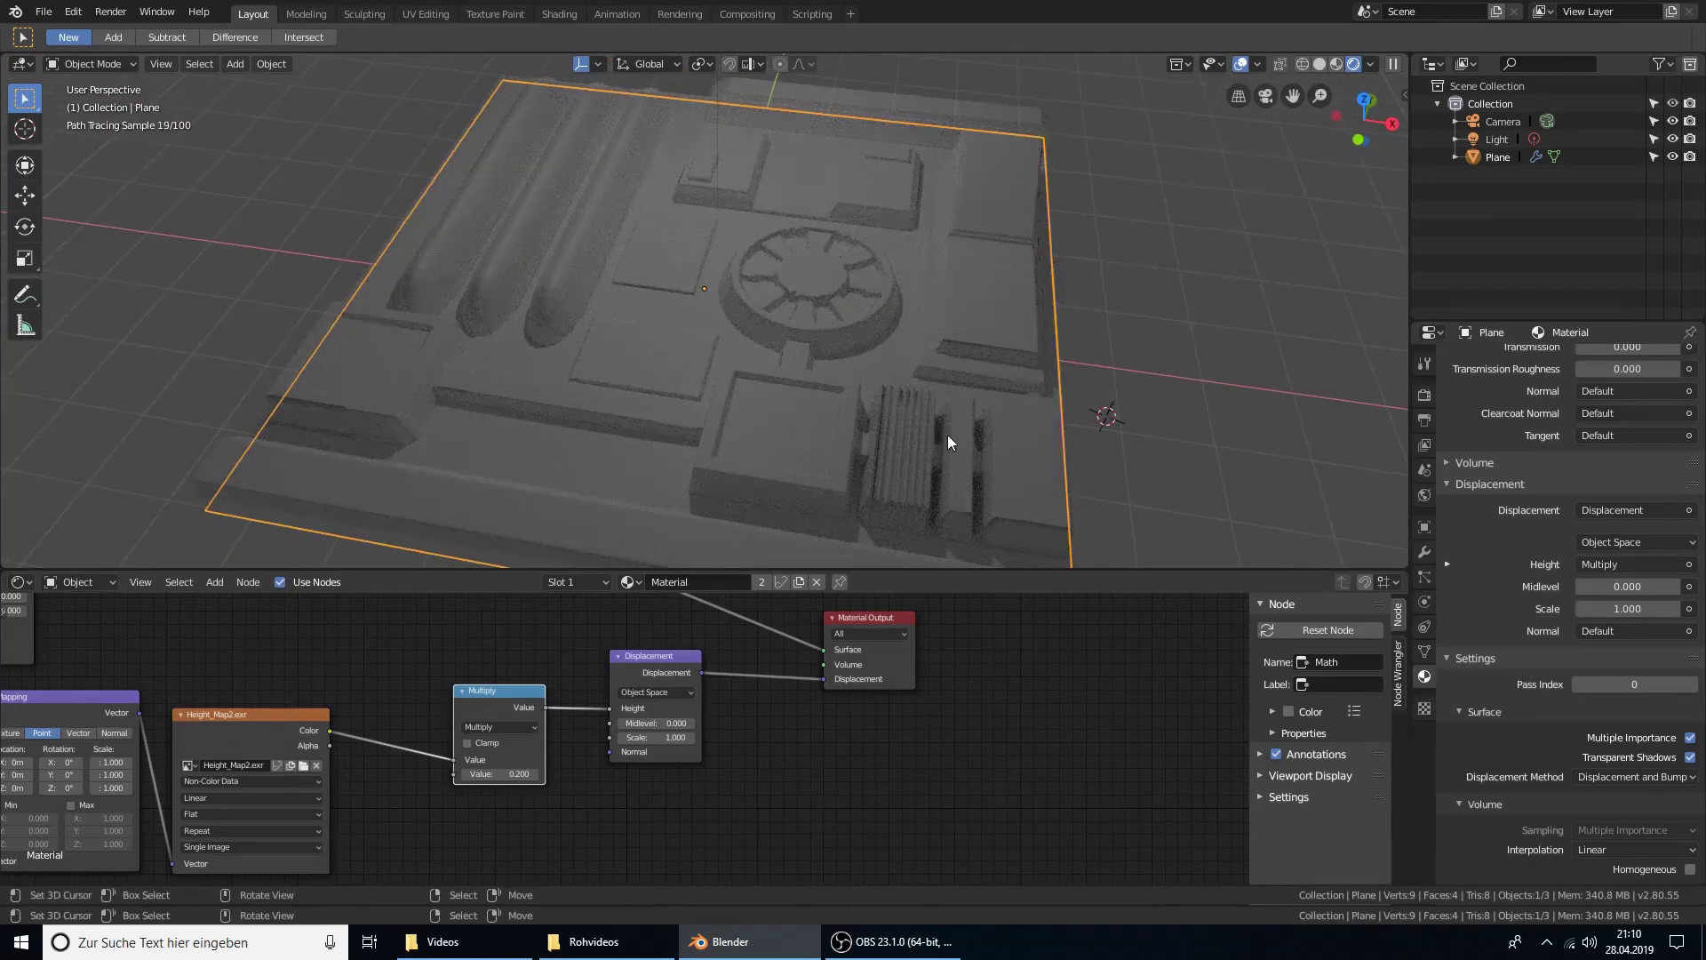
{"action": "scroll", "coordinate": [962, 400], "scroll_direction": "up", "scroll_amount": 1}
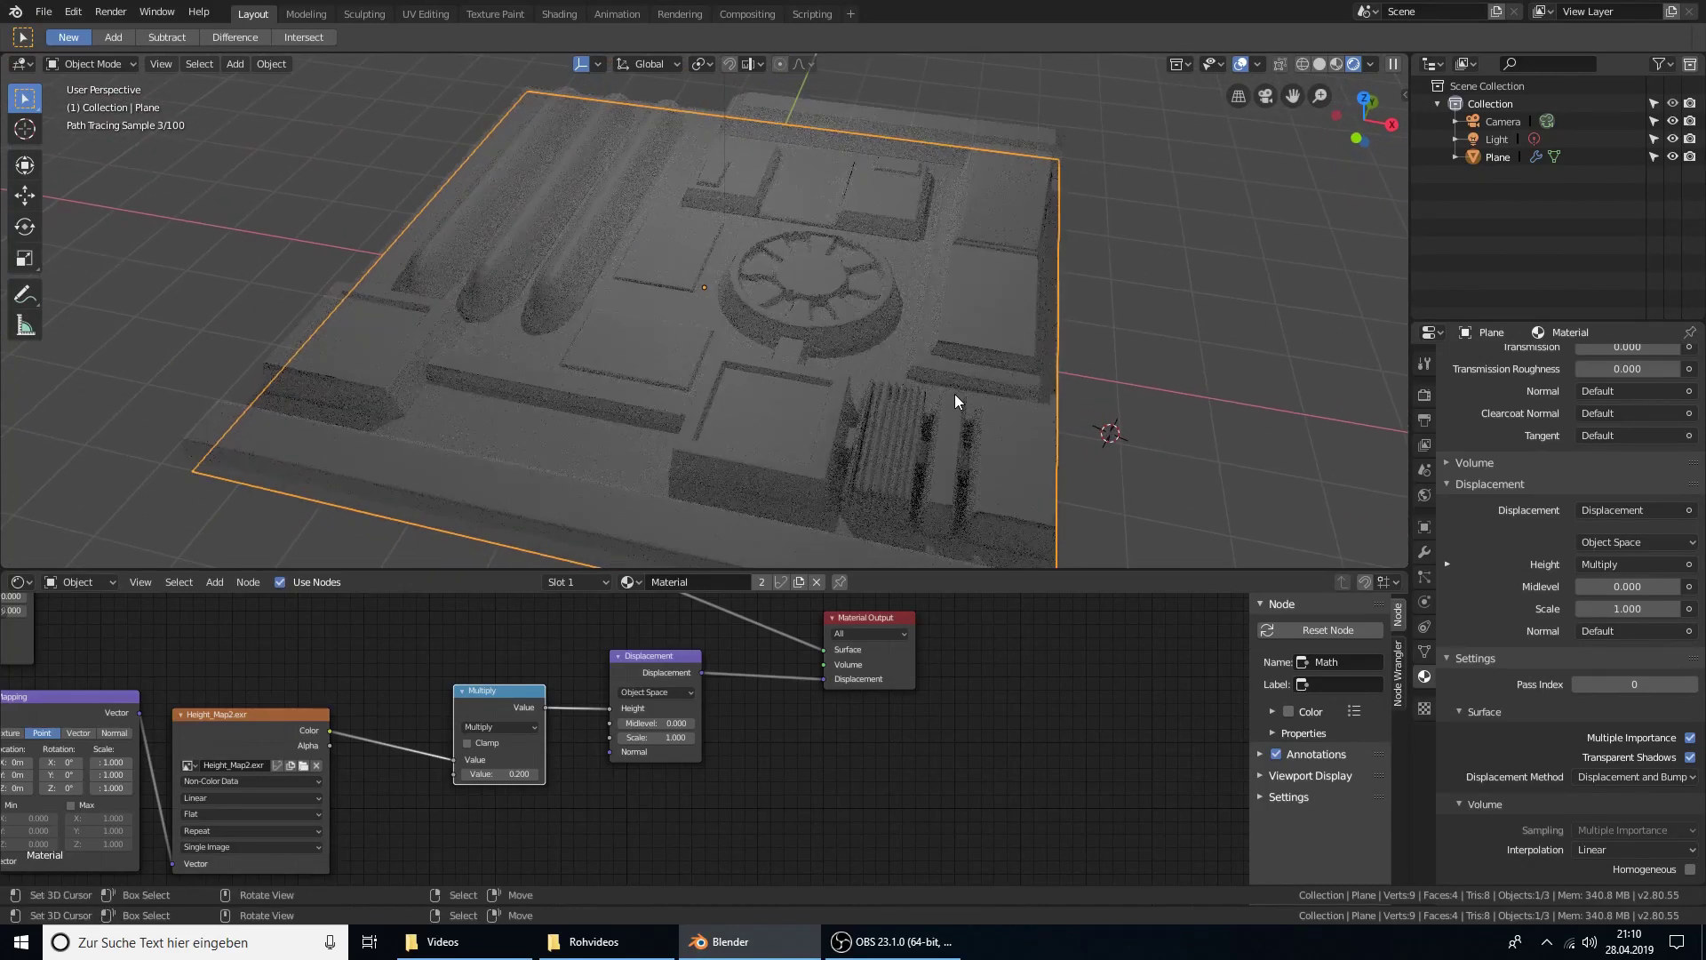
{"action": "scroll", "coordinate": [954, 393], "scroll_direction": "up", "scroll_amount": 1}
{"action": "key", "text": "Tab"}
{"action": "key", "text": "Tab"}
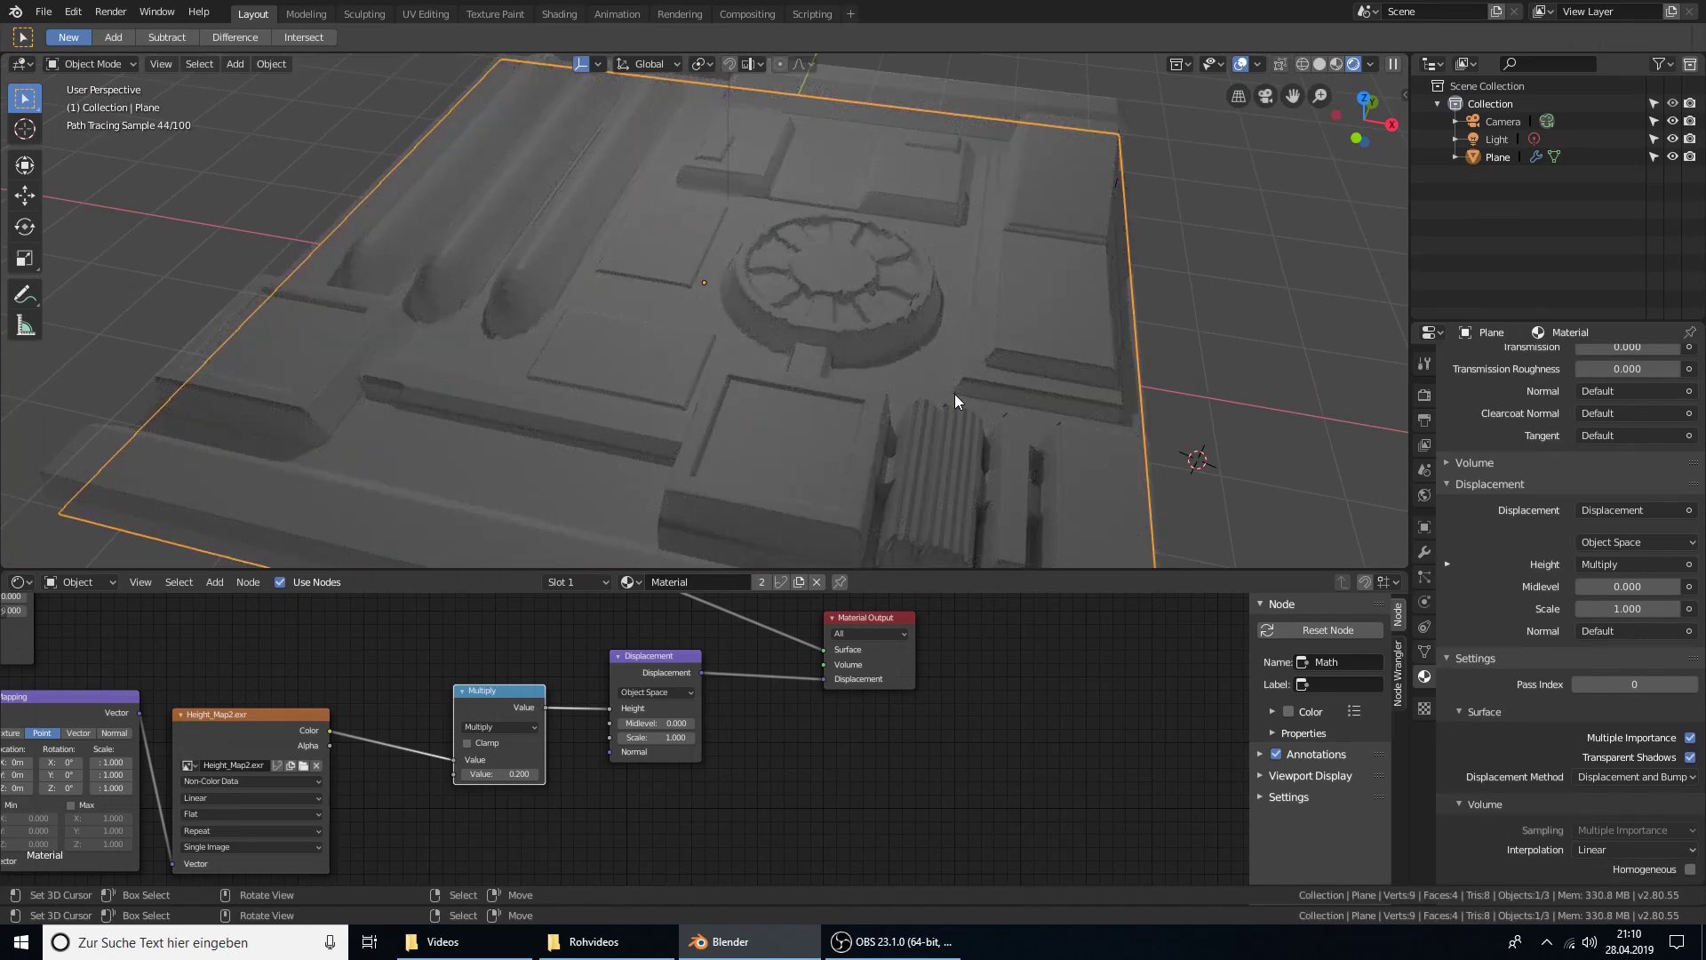
{"action": "scroll", "coordinate": [954, 393], "scroll_direction": "down", "scroll_amount": 1}
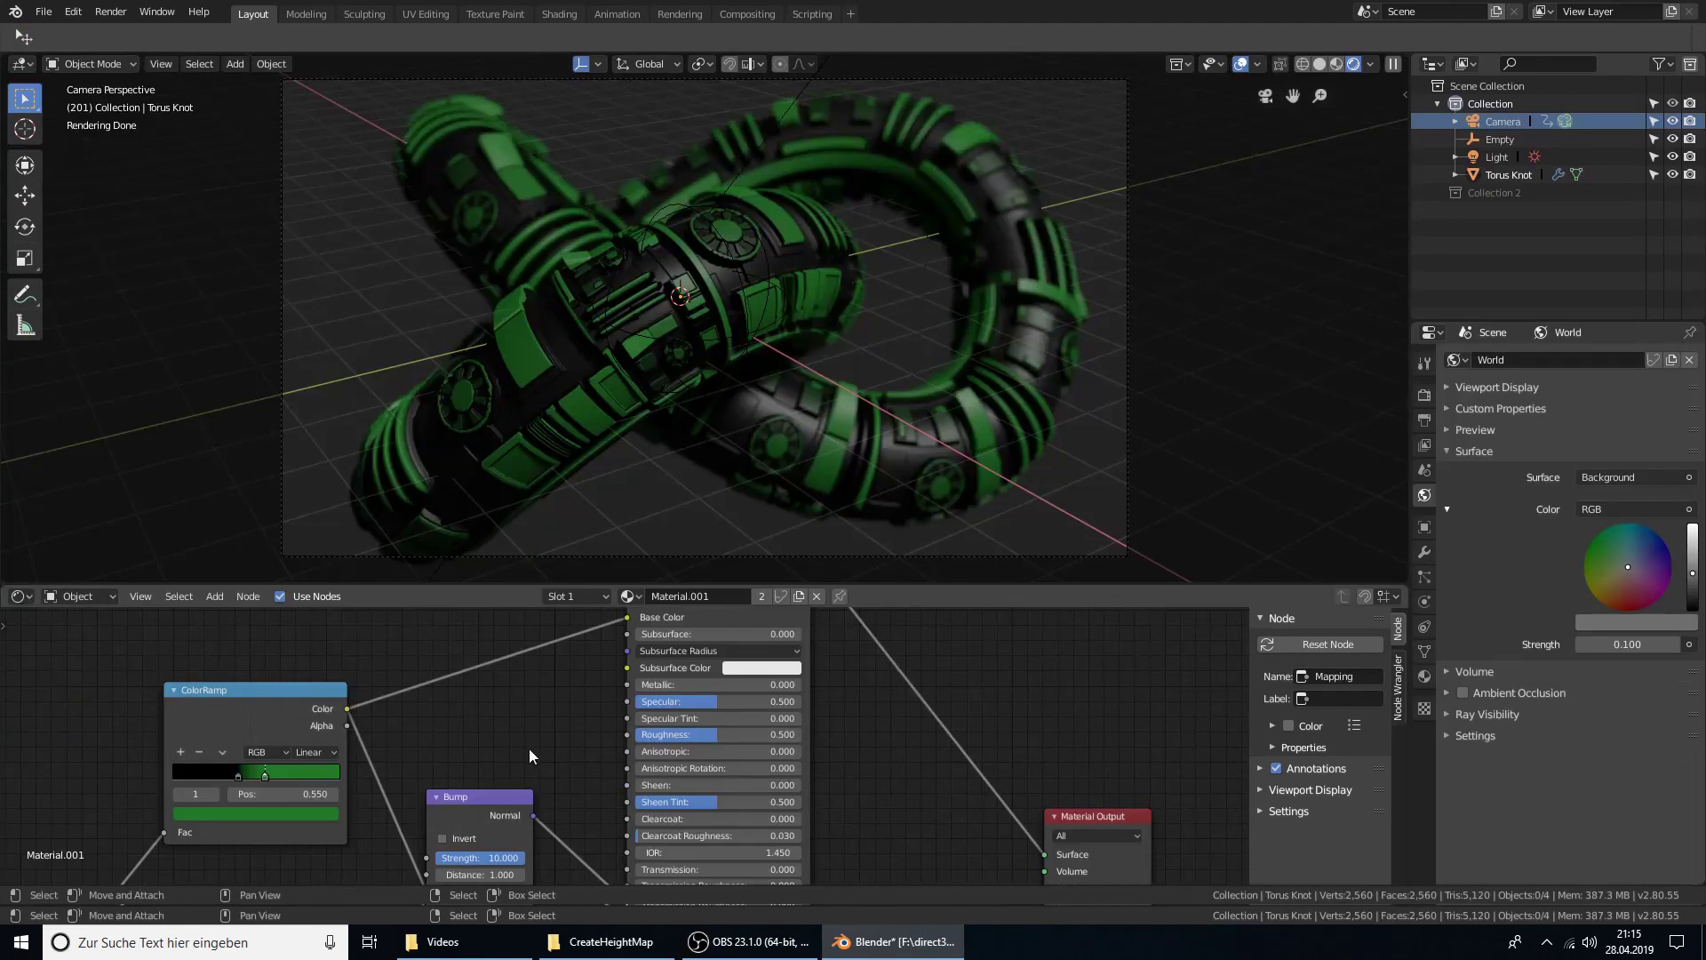
{"action": "scroll", "coordinate": [748, 849], "scroll_direction": "down", "scroll_amount": 2, "text": "shift"}
{"action": "scroll", "coordinate": [748, 849], "scroll_direction": "down", "scroll_amount": 3, "text": "shift"}
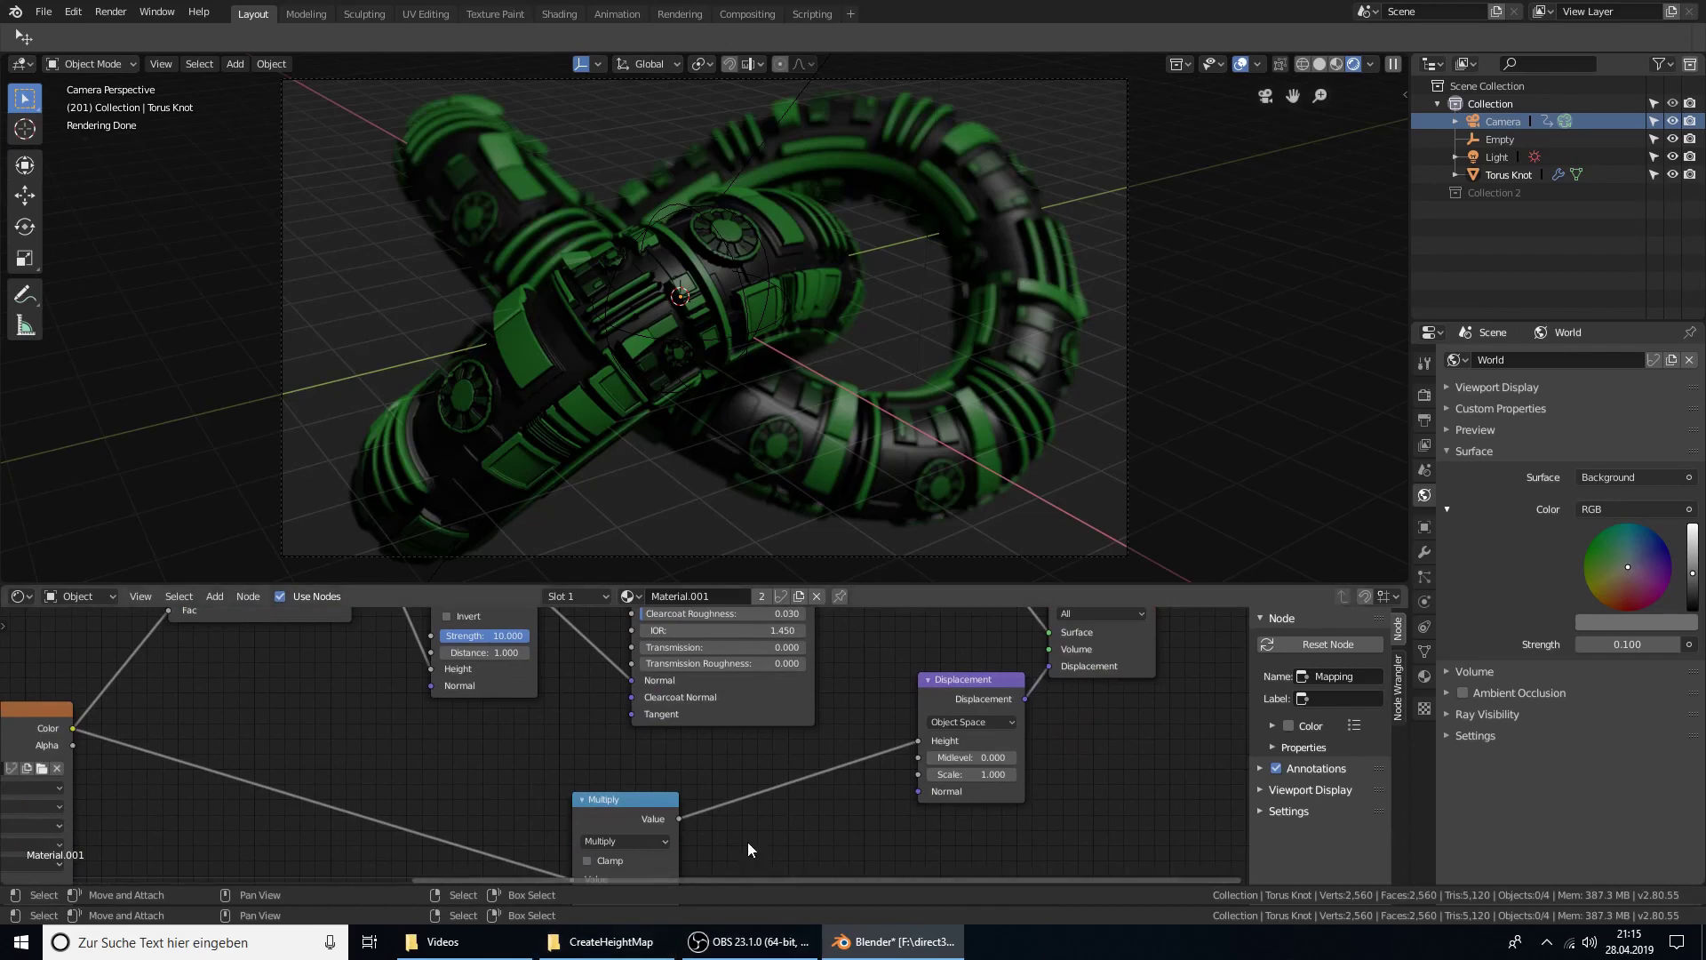
{"action": "scroll", "coordinate": [748, 848], "scroll_direction": "down", "scroll_amount": 1, "text": "shift"}
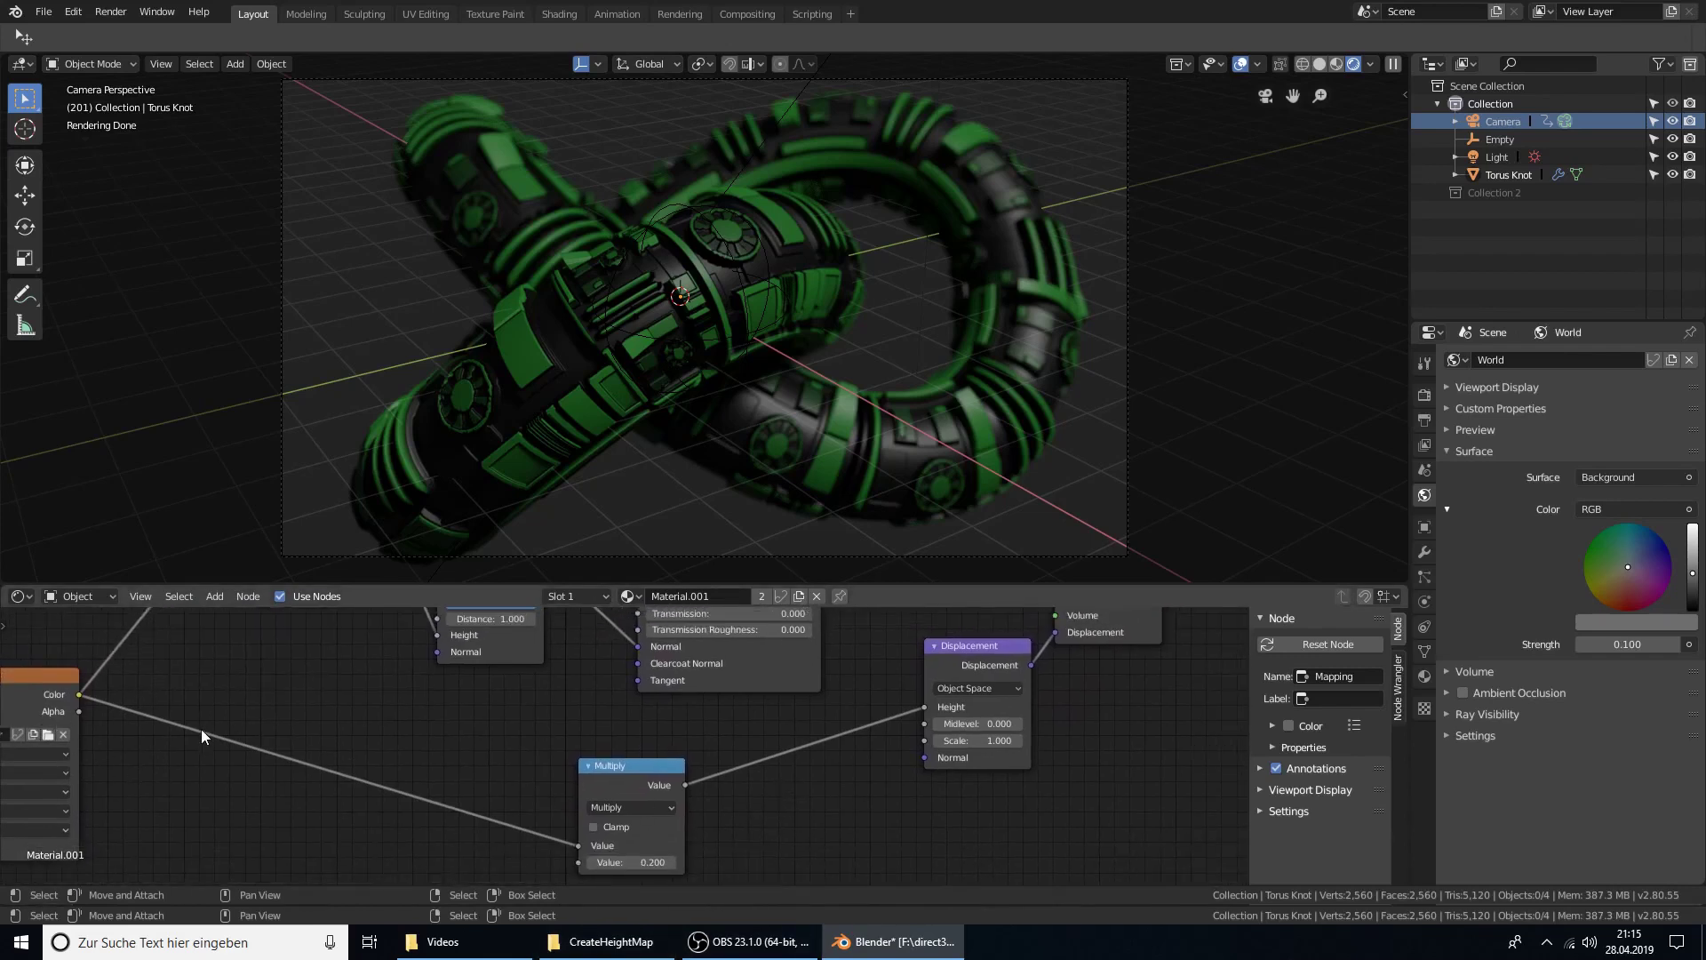
{"action": "middle_click_drag", "start_coordinate": [579, 730], "coordinate": [564, 870]}
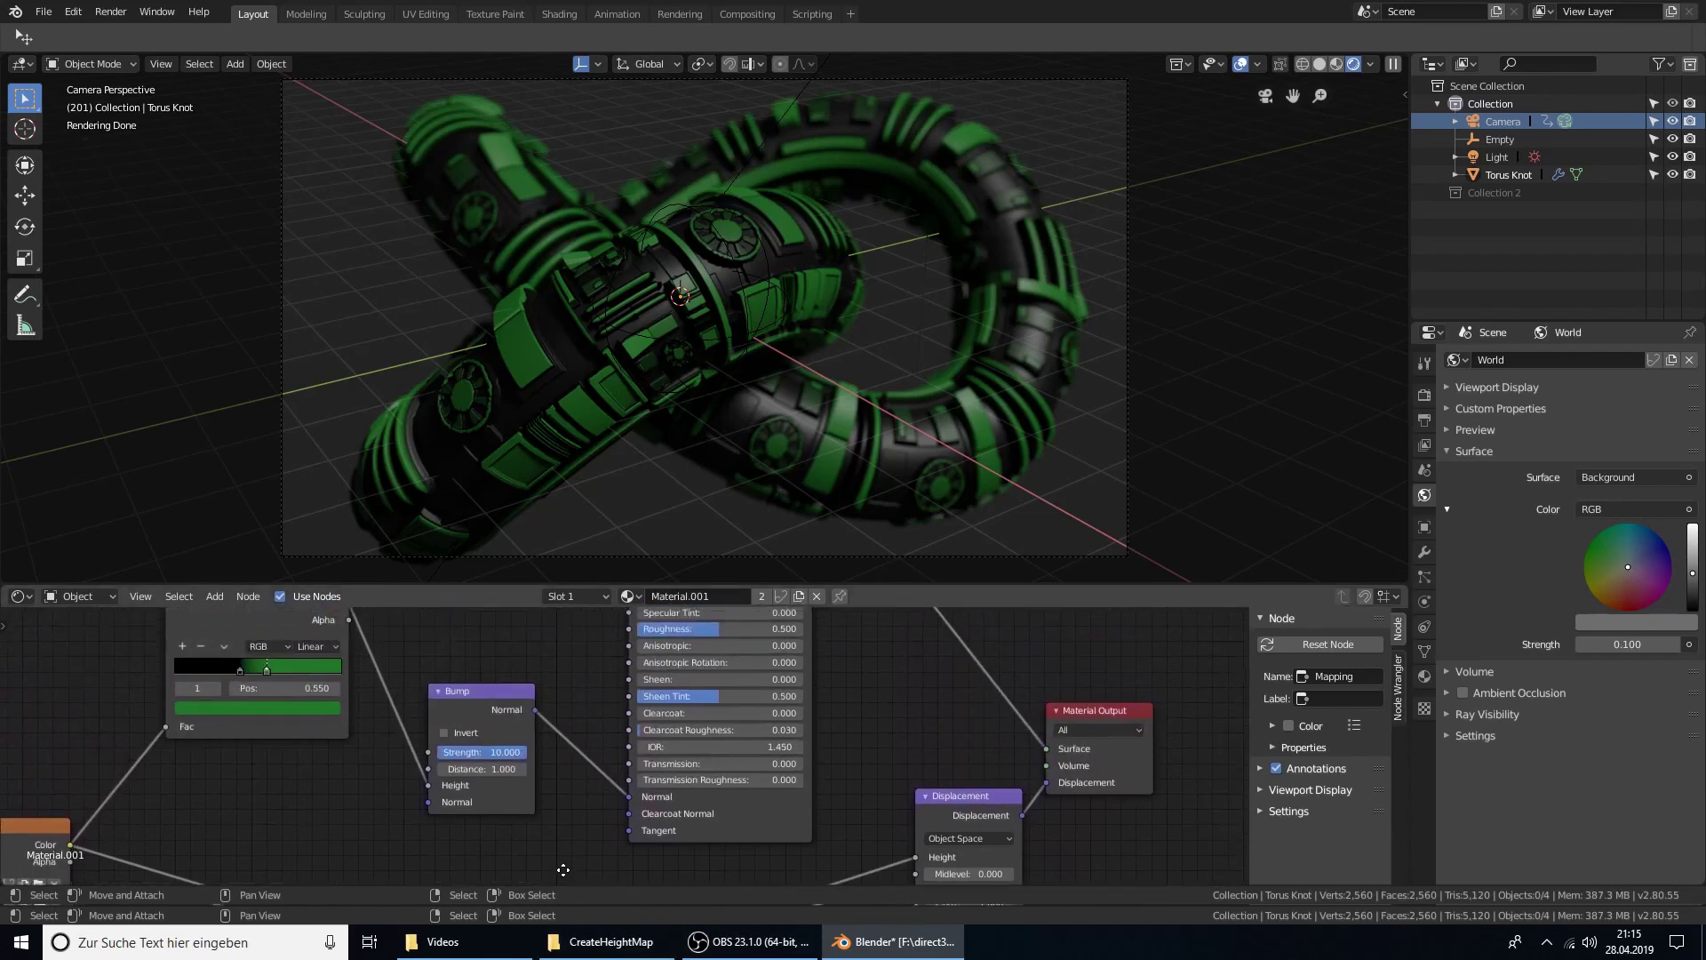
{"action": "middle_click_drag", "start_coordinate": [444, 668], "coordinate": [507, 694]}
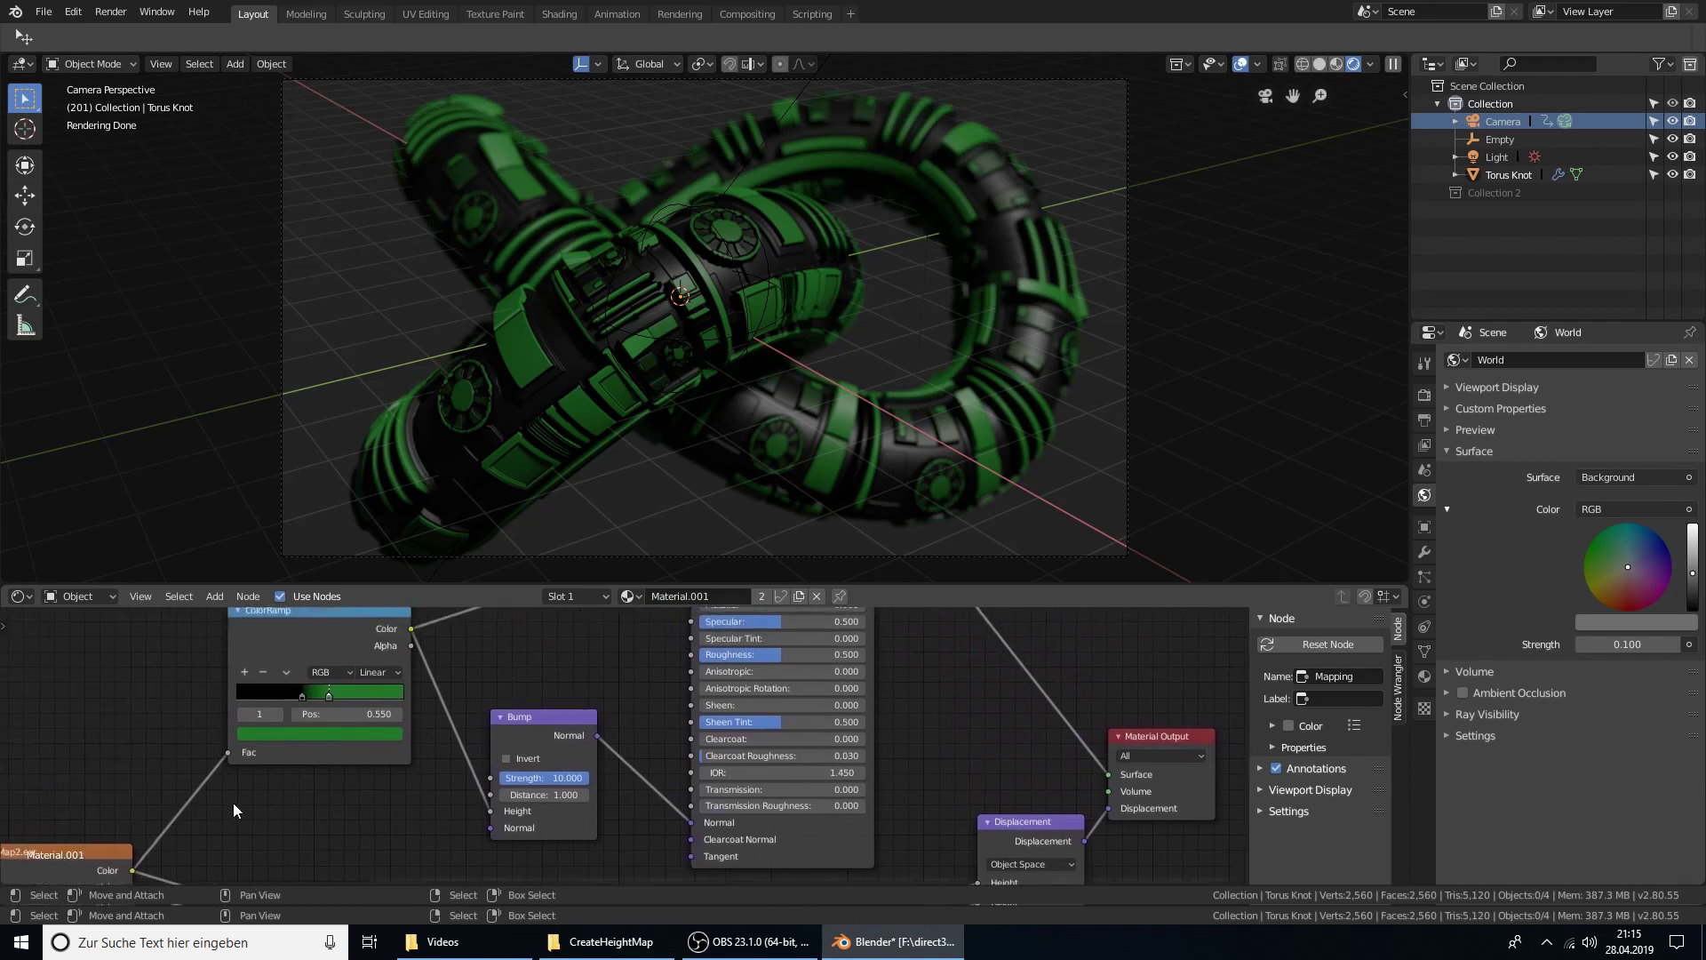
{"action": "middle_click_drag", "start_coordinate": [203, 808], "coordinate": [301, 754]}
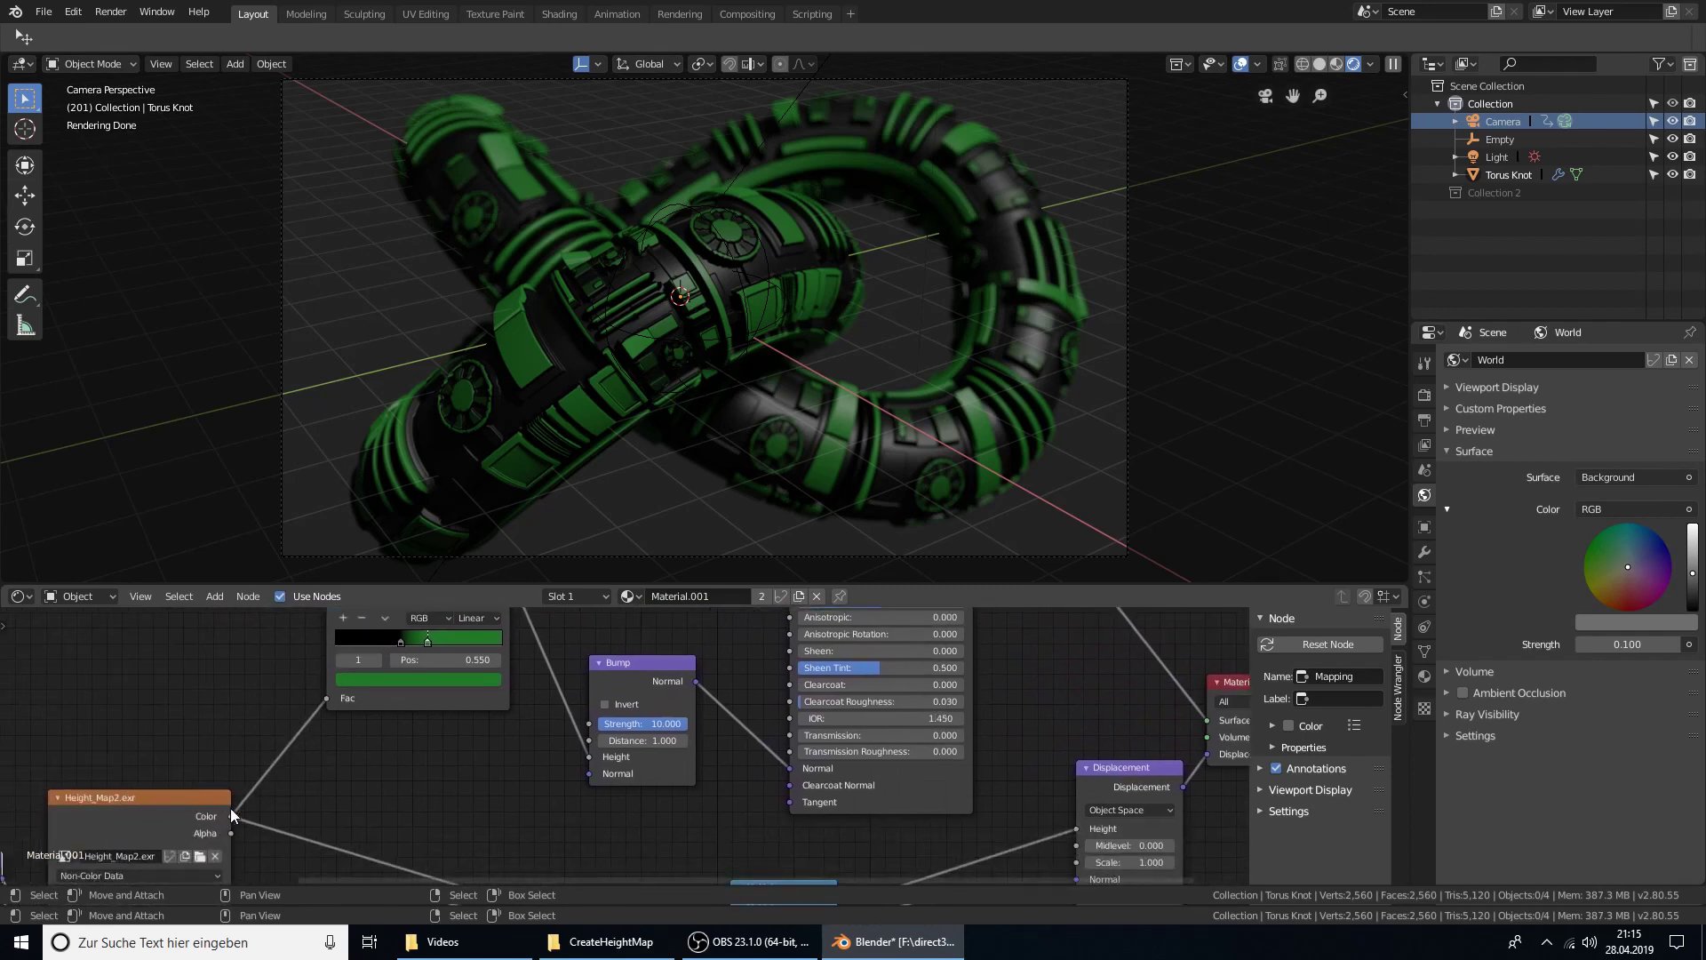
{"action": "middle_click_drag", "start_coordinate": [440, 782], "coordinate": [365, 839]}
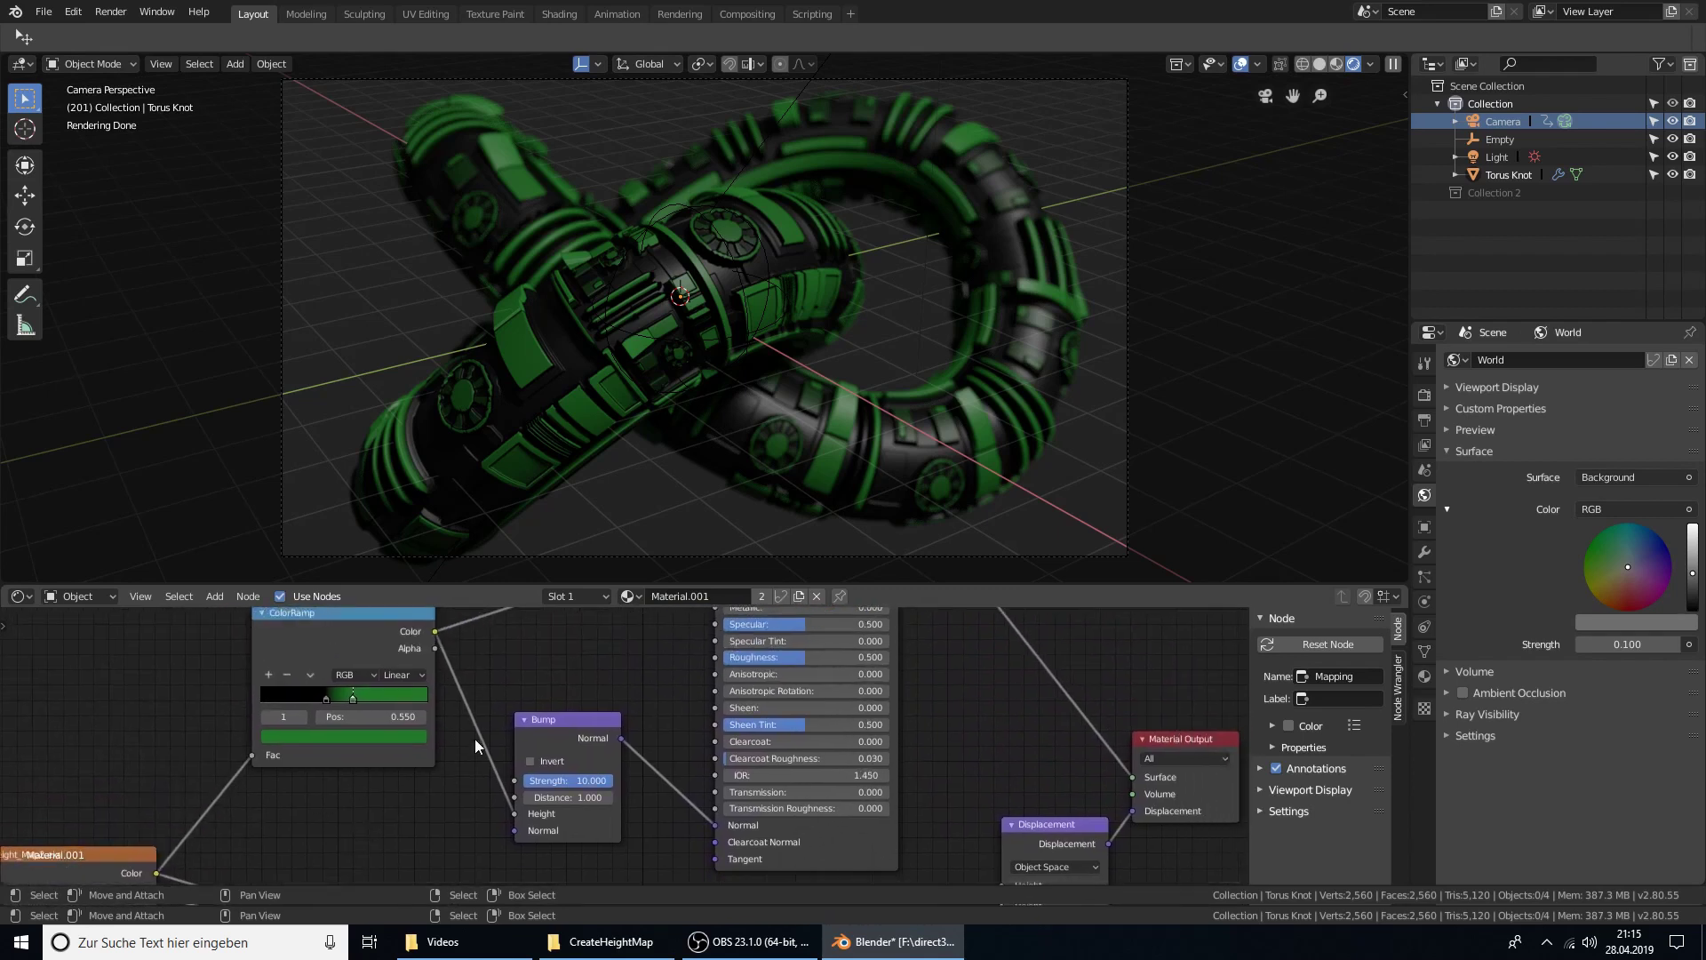
{"action": "middle_click_drag", "start_coordinate": [544, 664], "coordinate": [496, 717]}
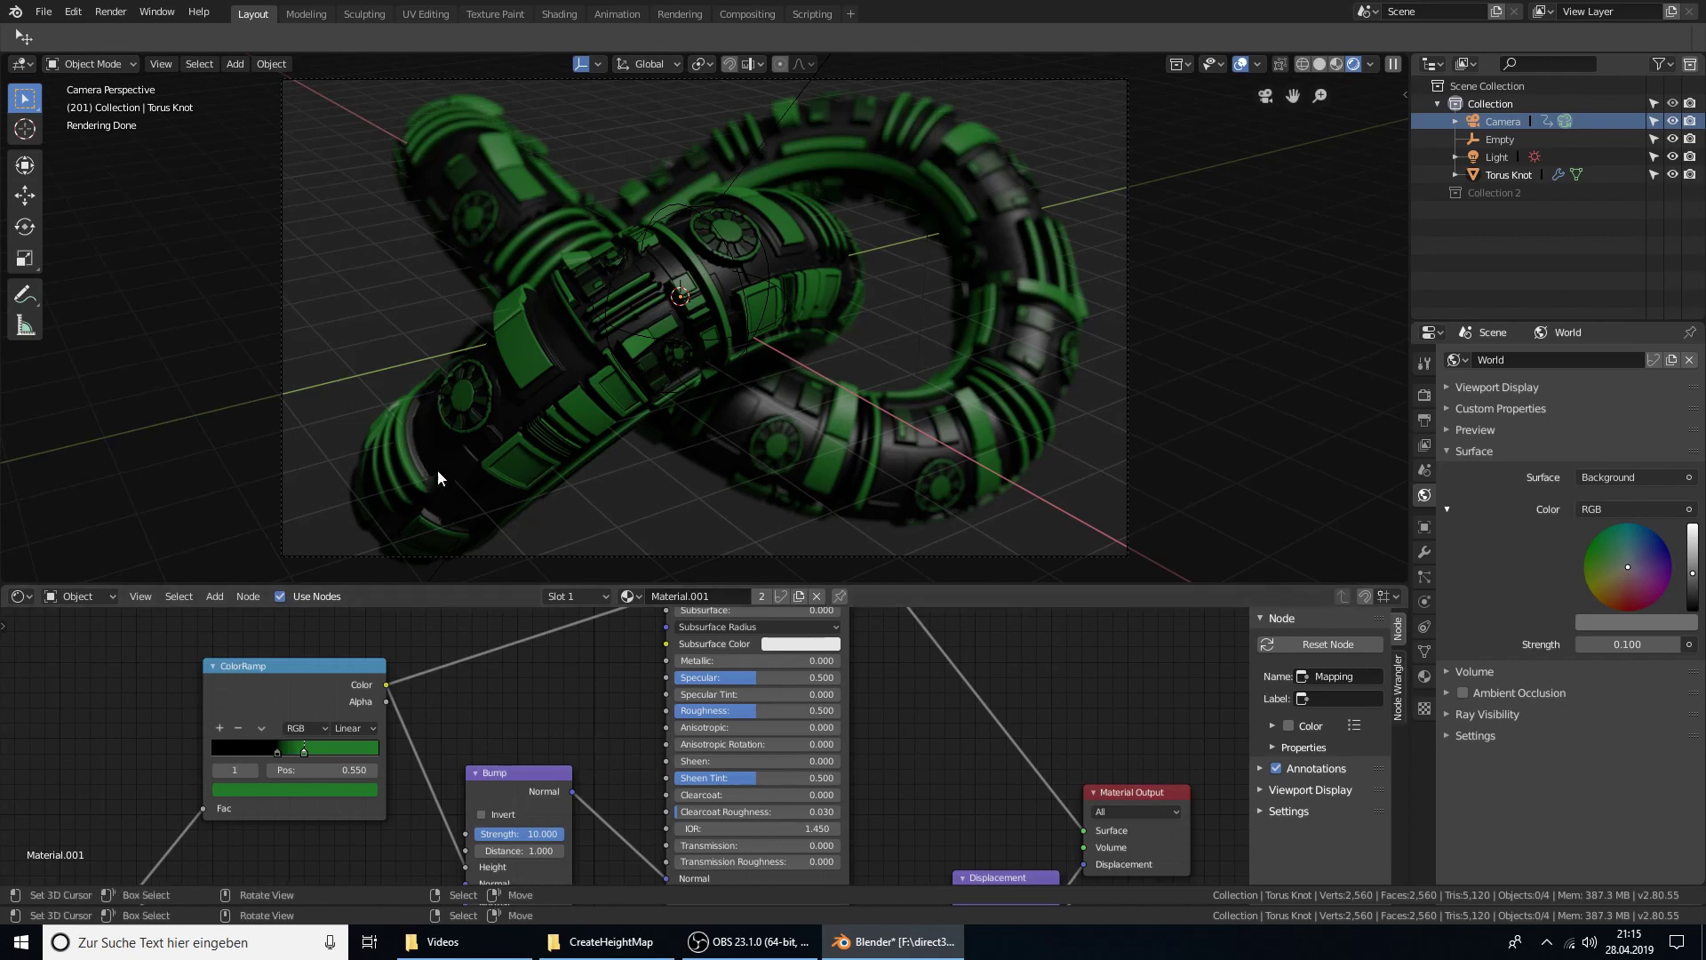
{"action": "middle_click_drag", "start_coordinate": [984, 695], "coordinate": [936, 722]}
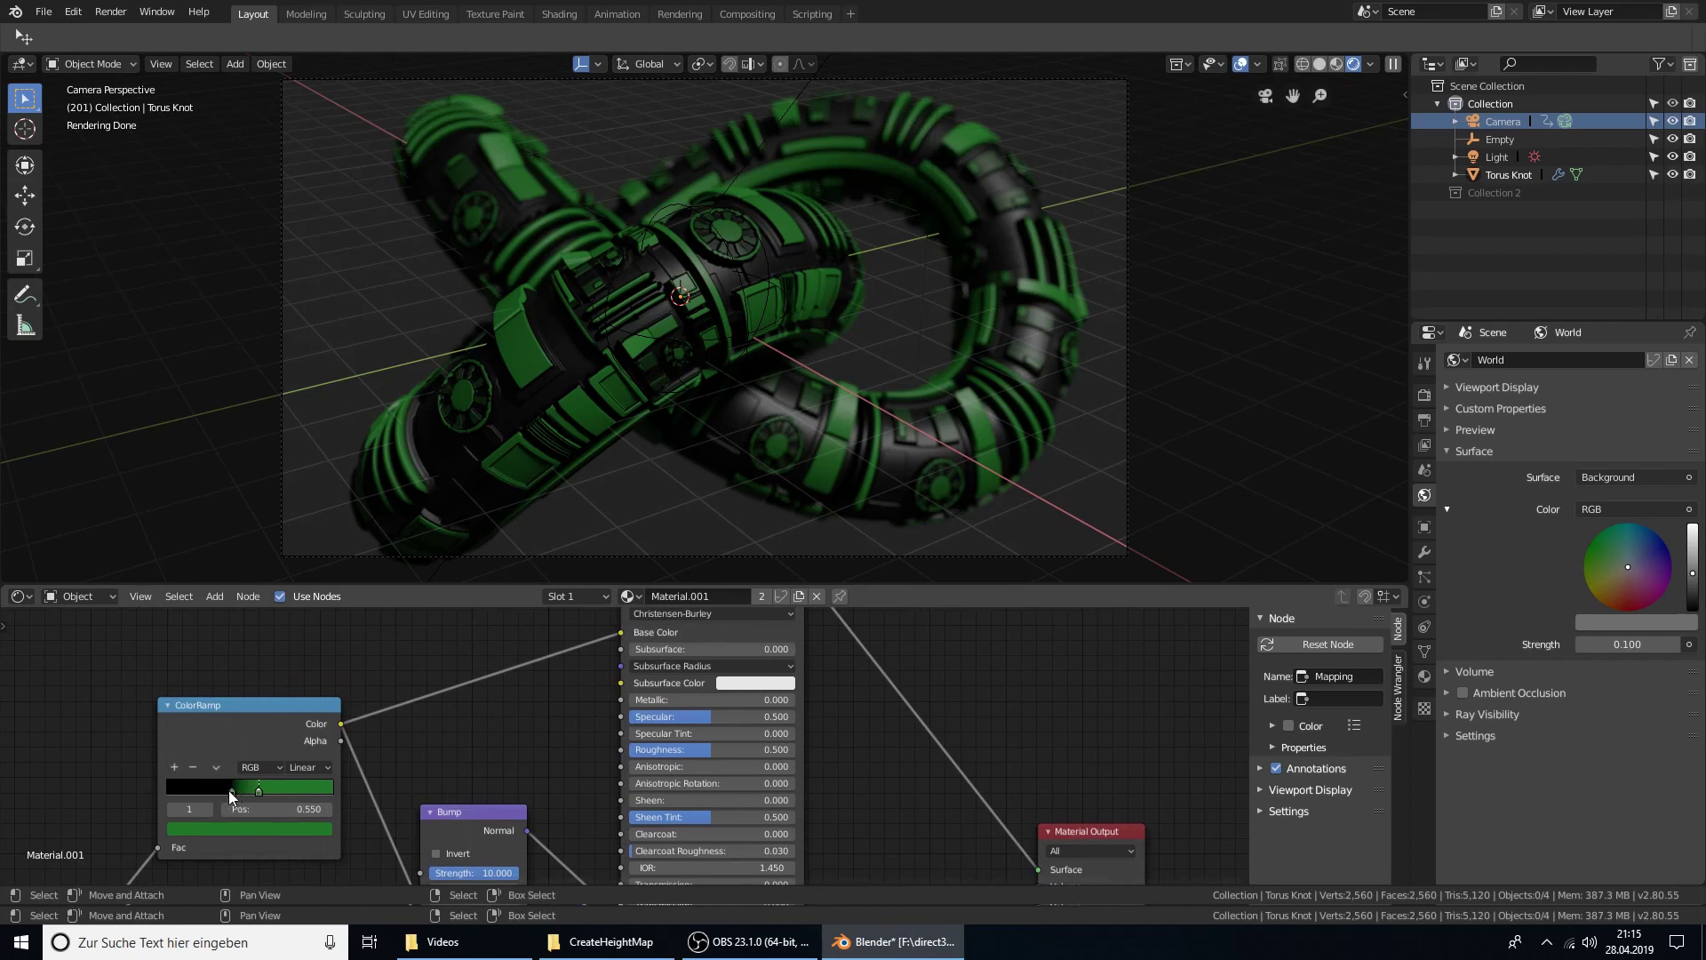
{"action": "middle_click_drag", "start_coordinate": [933, 779], "coordinate": [922, 708]}
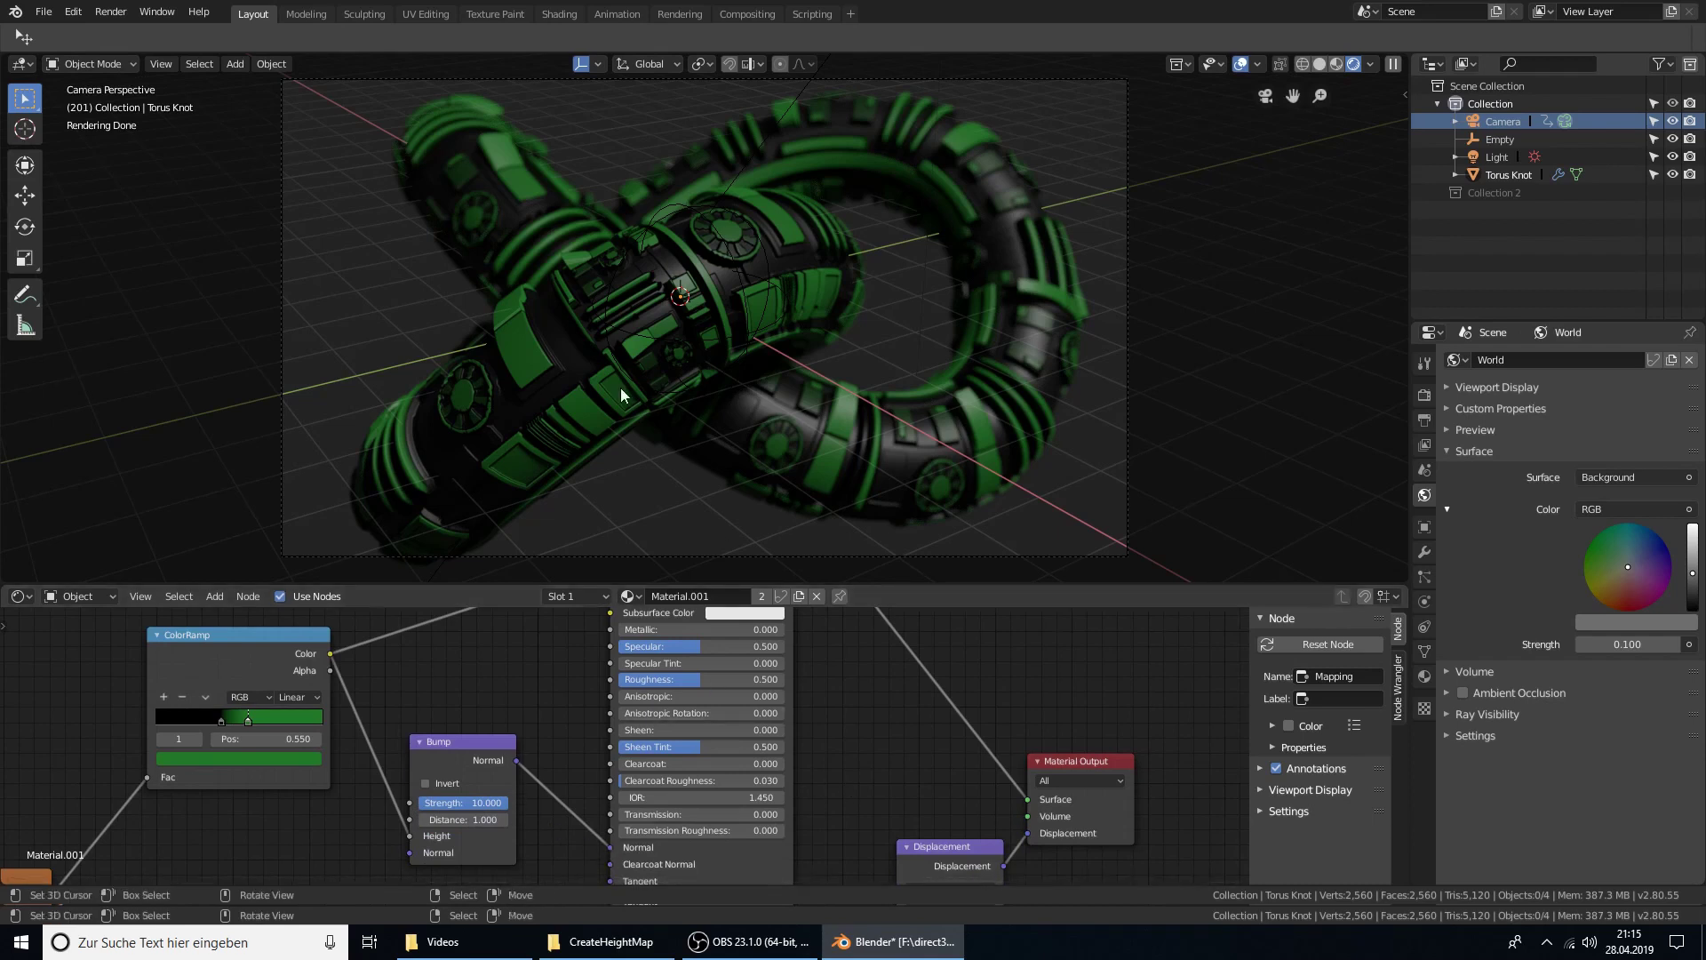
Pan the node editor to centre the Principled BSDF node of the torus knot material
{"action": "middle_click_drag", "start_coordinate": [876, 674], "coordinate": [857, 809]}
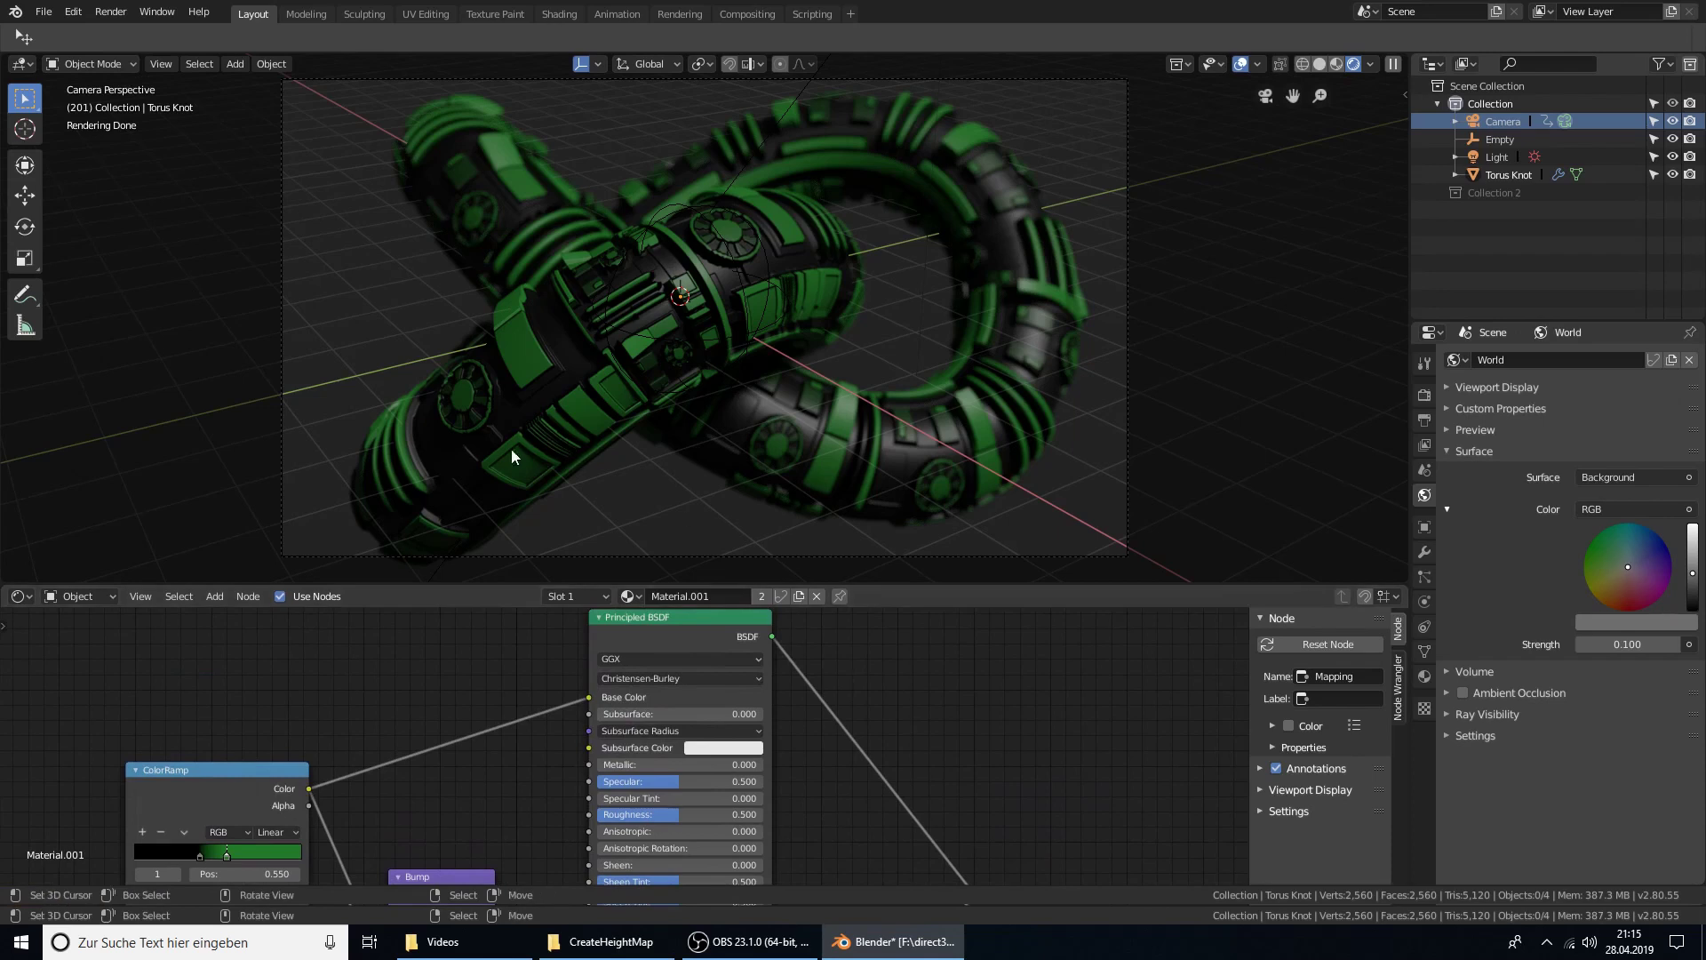
{"action": "middle_click_drag", "start_coordinate": [920, 734], "coordinate": [843, 708]}
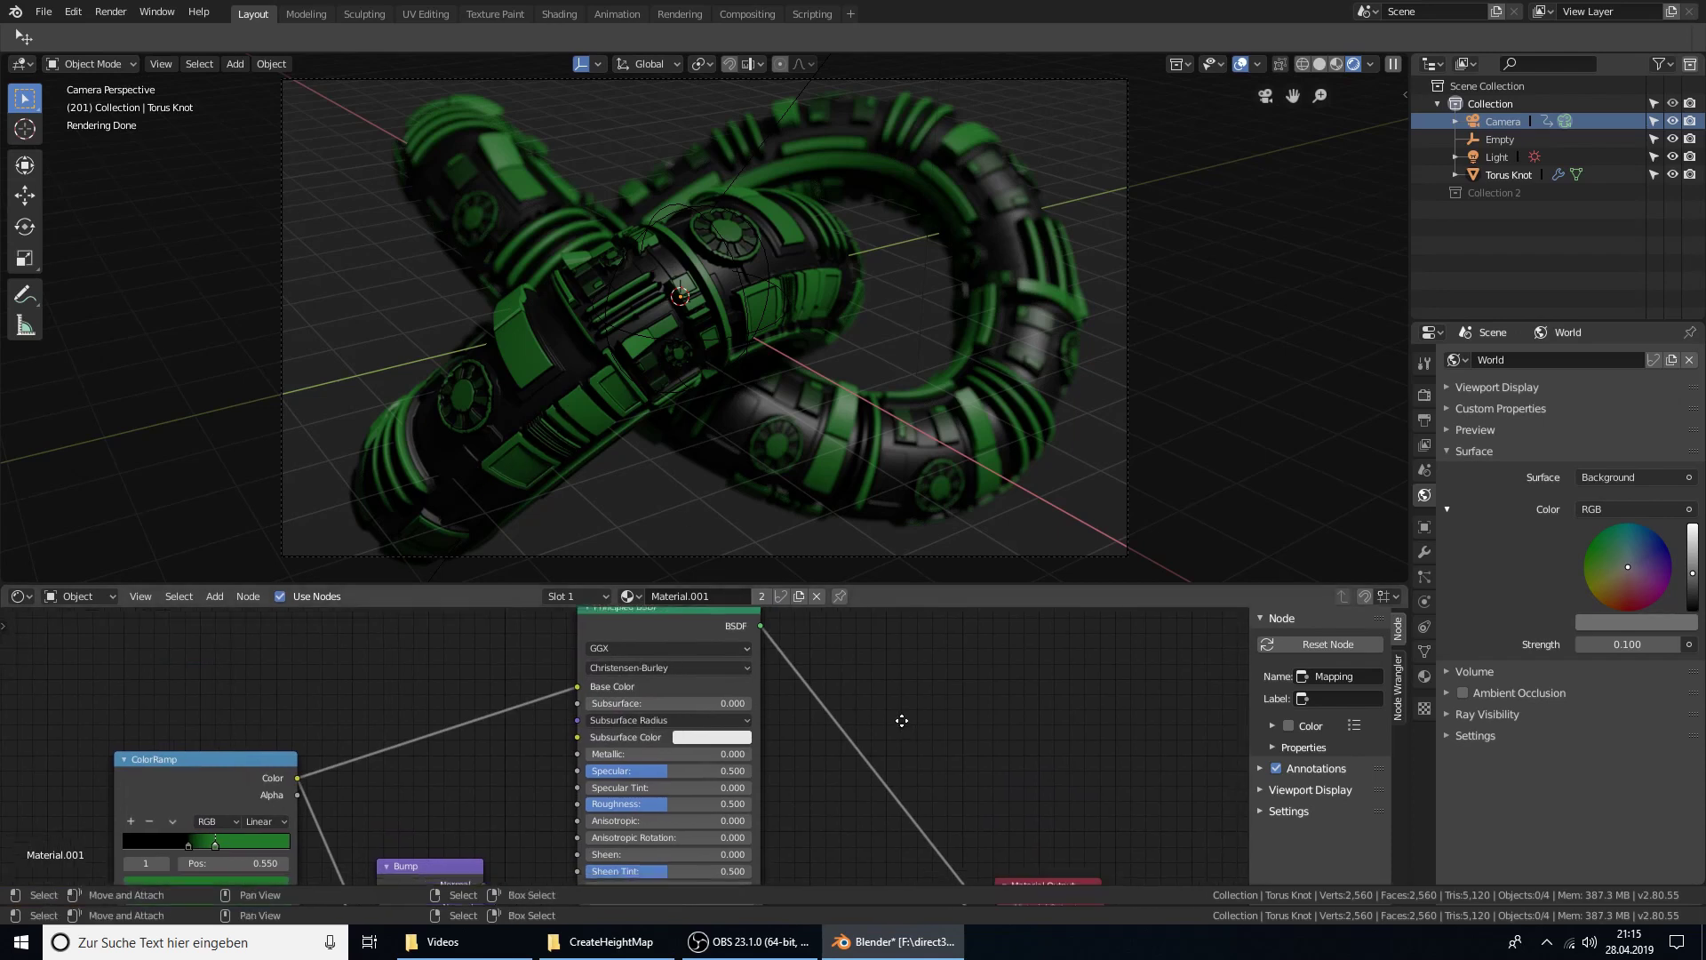